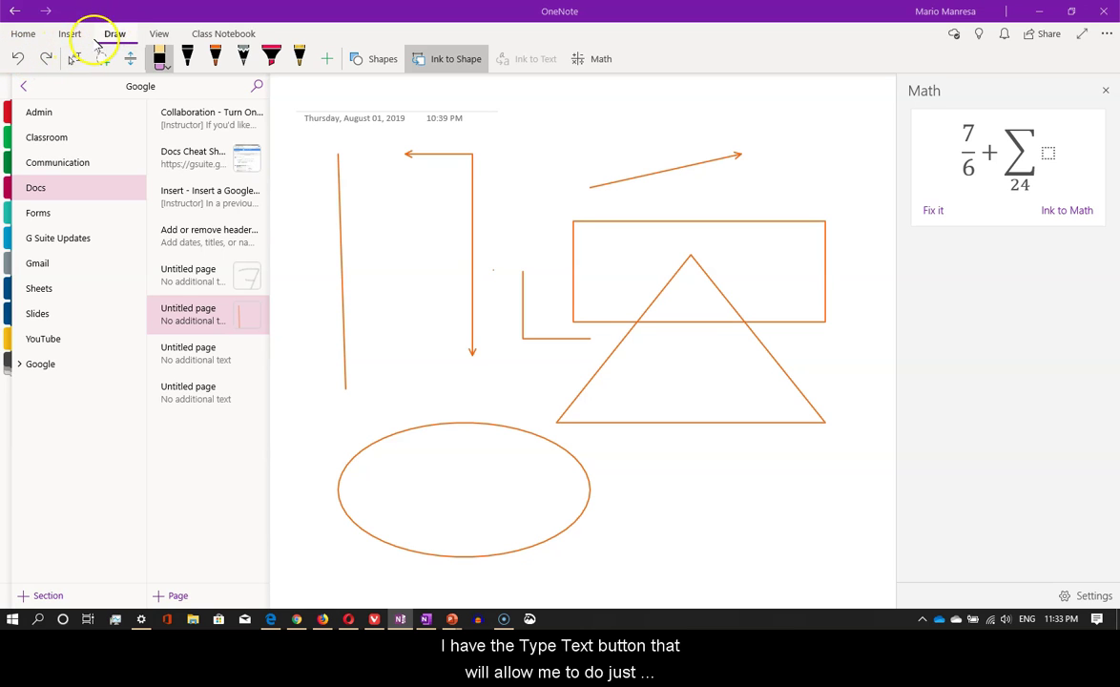
Add a text box reading "uuuuuuuu" near the diagonal arrow with the Type Text tool
left_click(76, 58)
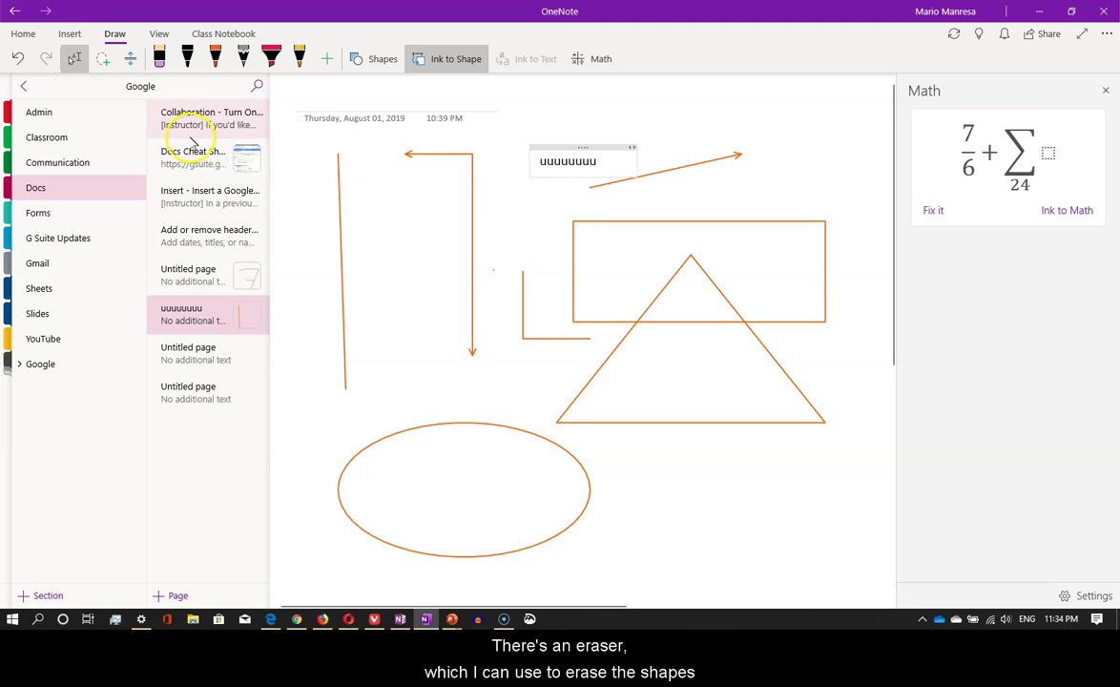
Erase the diagonal arrow and the L-shaped line with the Stroke Eraser
left_click(161, 59)
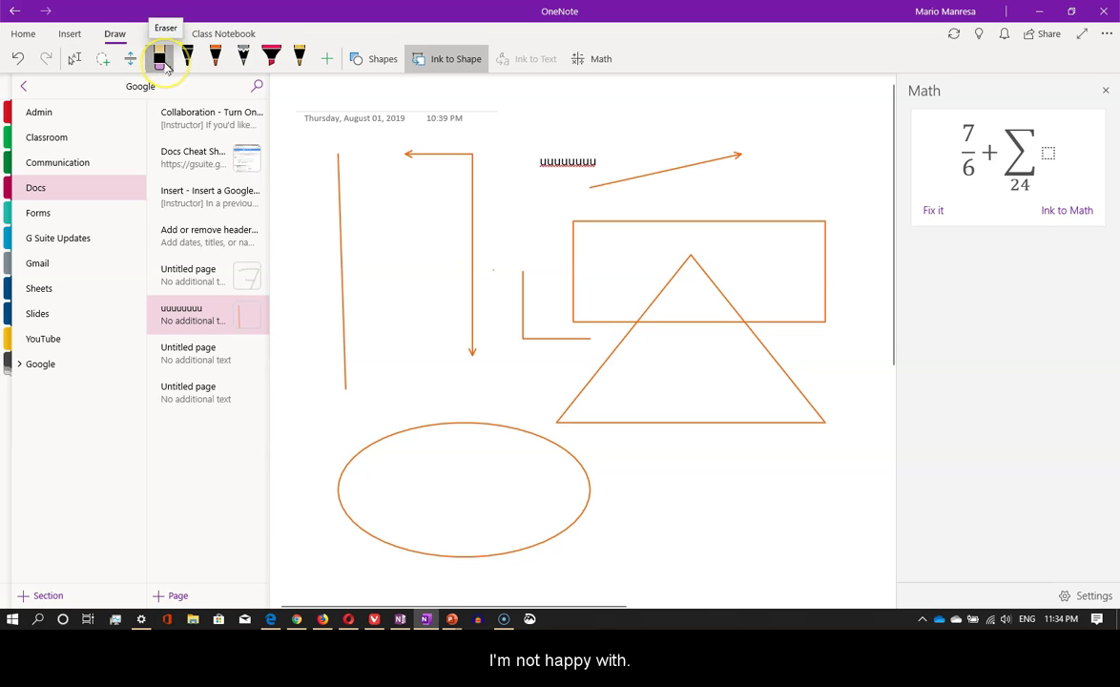
left_click(164, 61)
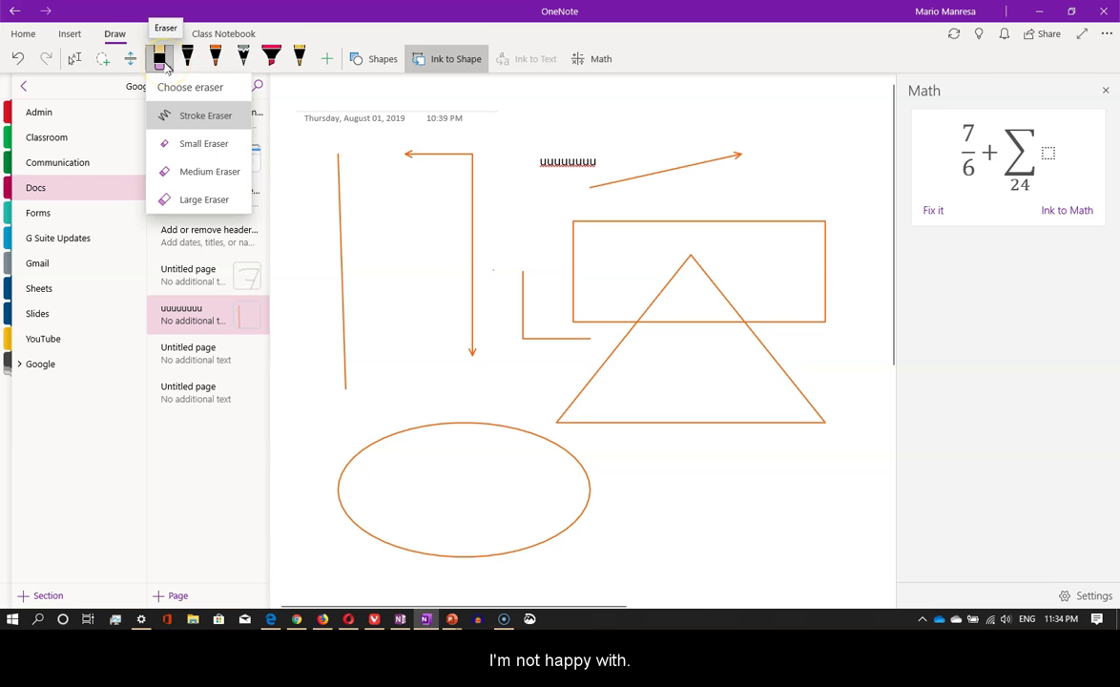
left_click(215, 118)
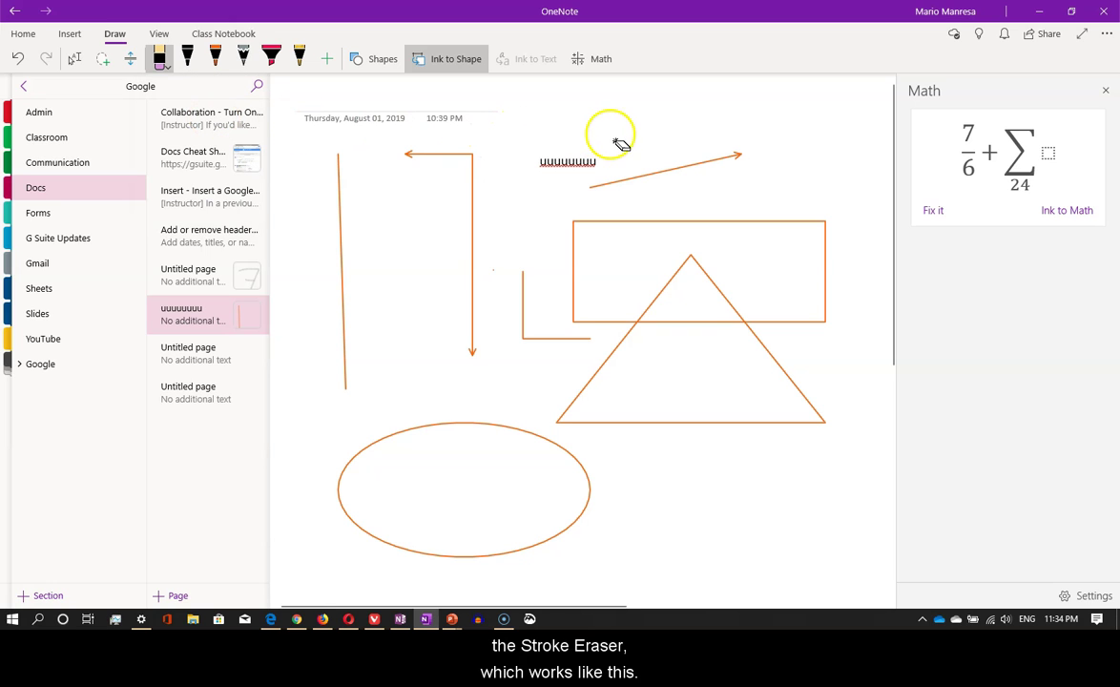
left_click_drag(620, 142, 652, 184)
left_click_drag(545, 270, 487, 269)
Erase part of the long, nearly vertical line with the Small Eraser
left_click(163, 60)
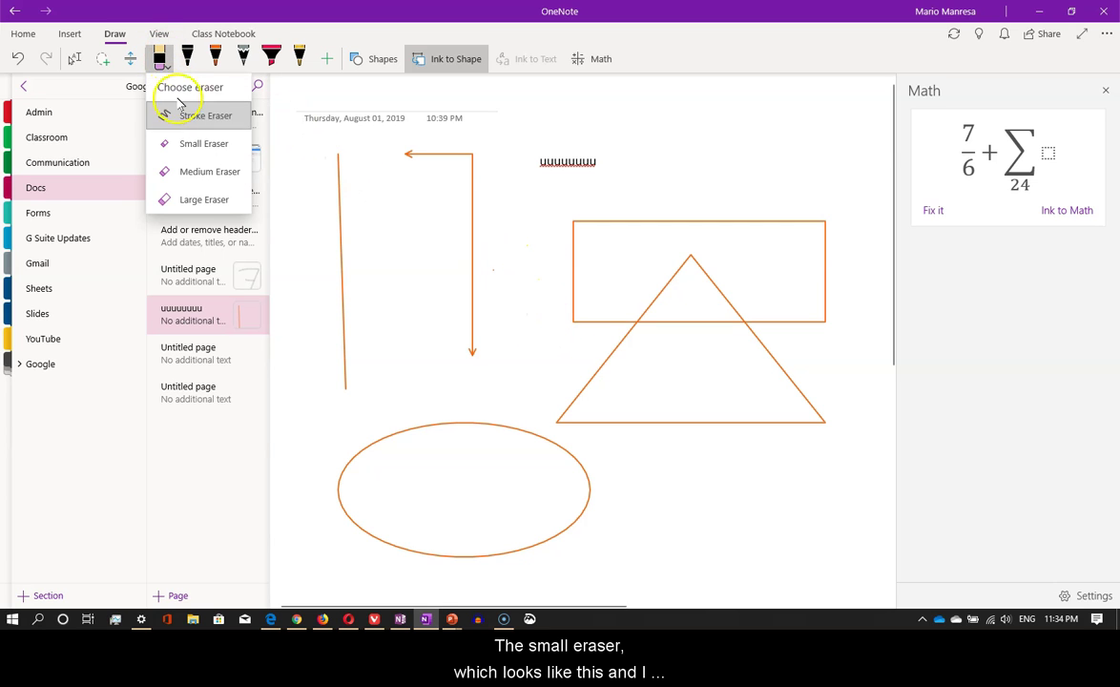
left_click(171, 143)
left_click_drag(345, 162, 351, 349)
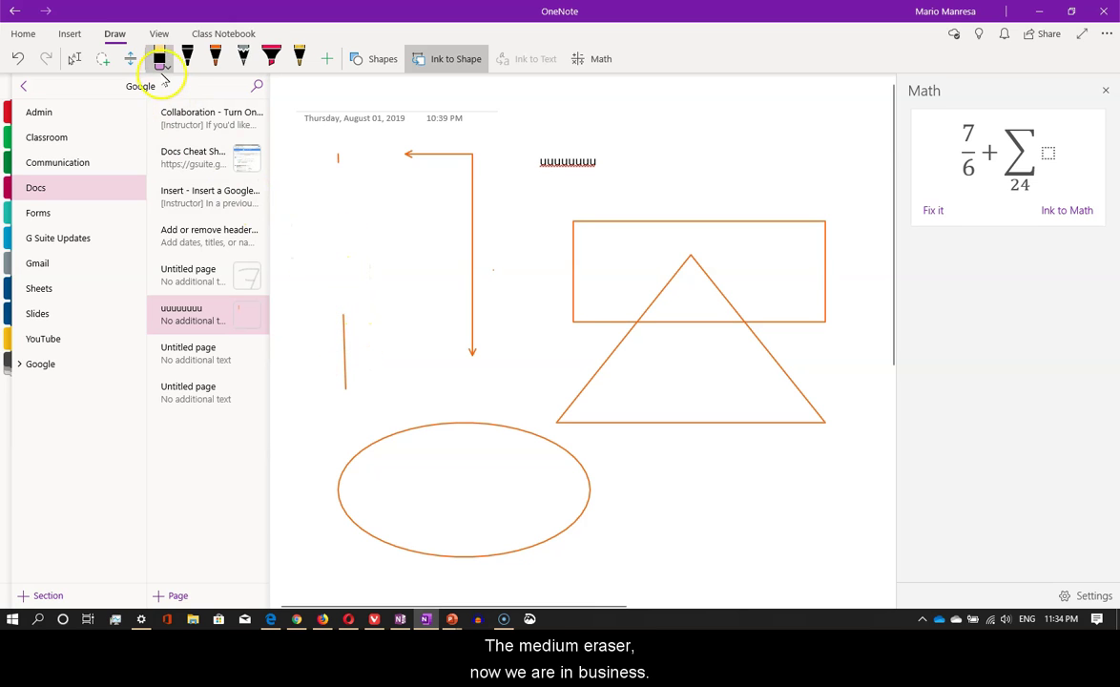
Erase most of the bent double-headed arrow's vertical shaft with the Medium Eraser
left_click(162, 59)
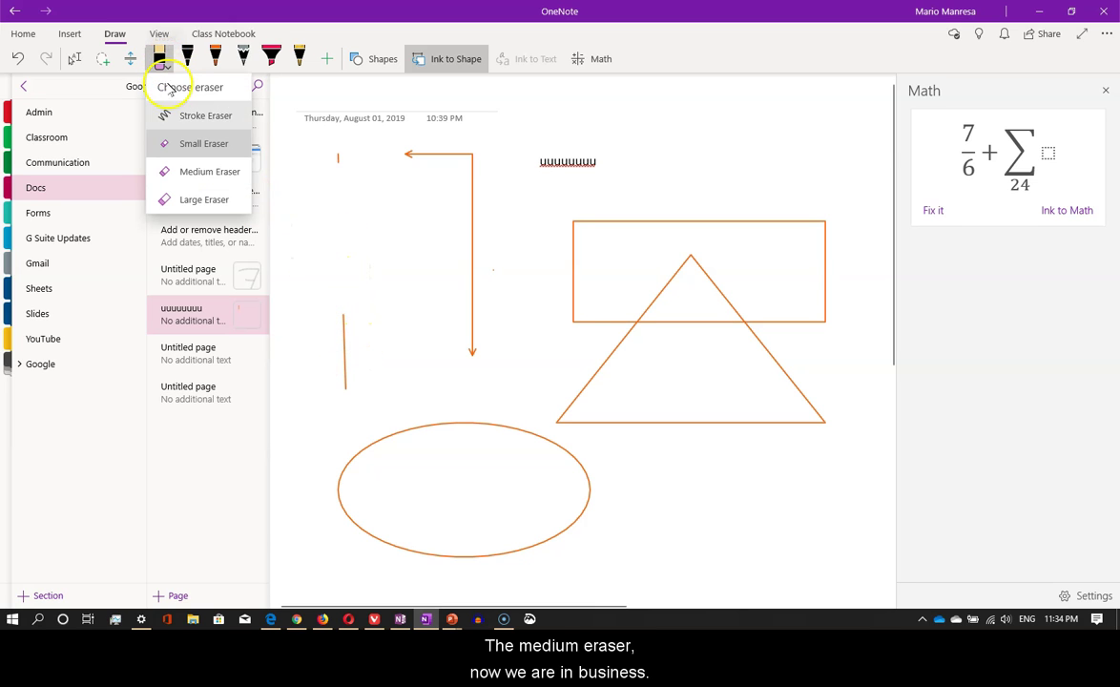
left_click(195, 174)
mouse_move(358, 168)
left_mouse_down()
mouse_move(380, 155)
mouse_move(462, 162)
mouse_move(477, 215)
mouse_move(470, 327)
left_mouse_up()
Erase along the remaining horizontal arrow segment and the rectangle's left edge with the Large Eraser
left_click(160, 60)
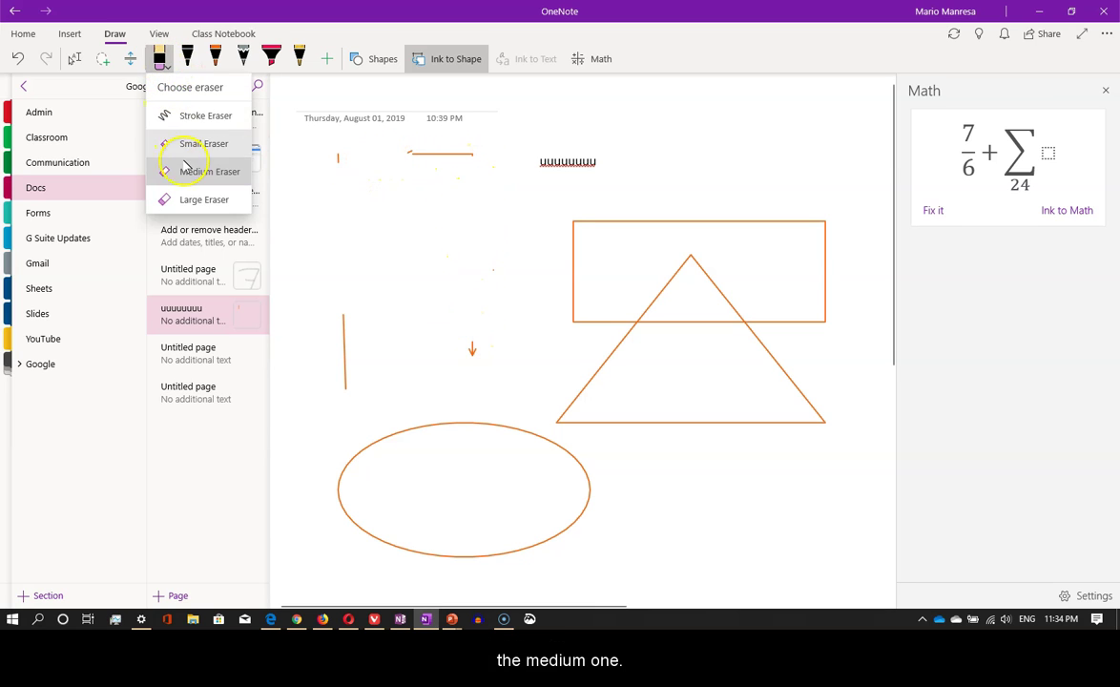
left_click(195, 196)
left_click_drag(375, 157, 474, 157)
mouse_move(577, 220)
left_mouse_down()
mouse_move(730, 214)
mouse_move(835, 232)
mouse_move(833, 315)
mouse_move(590, 324)
mouse_move(570, 253)
mouse_move(612, 250)
mouse_move(665, 295)
mouse_move(571, 405)
left_mouse_up()
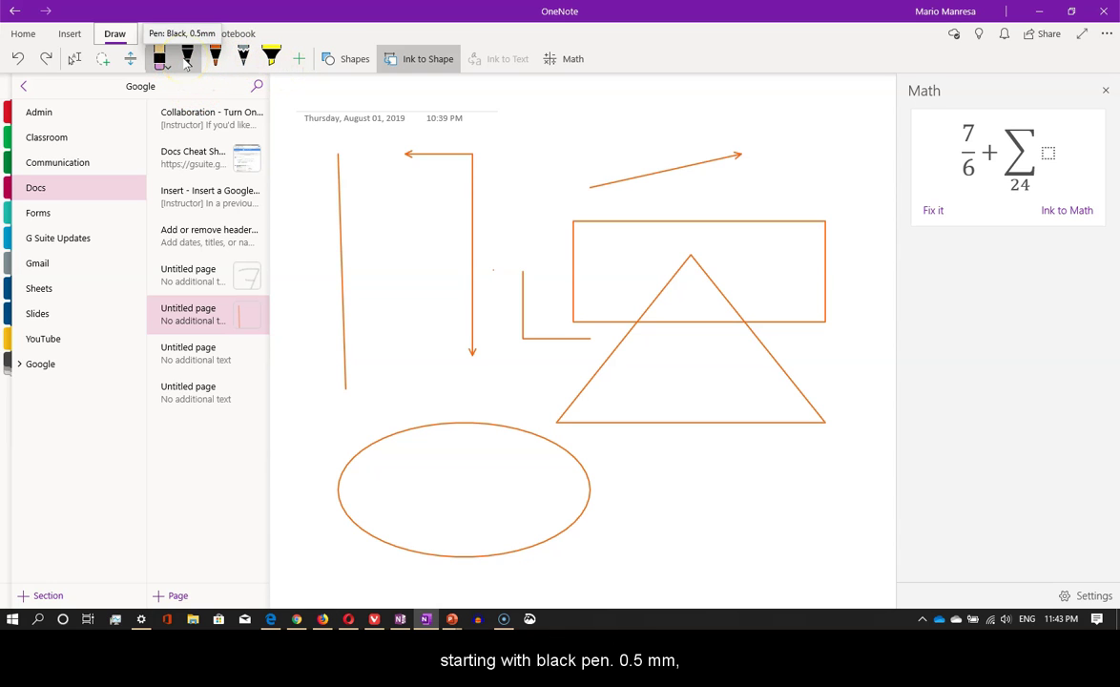
left_click(189, 81)
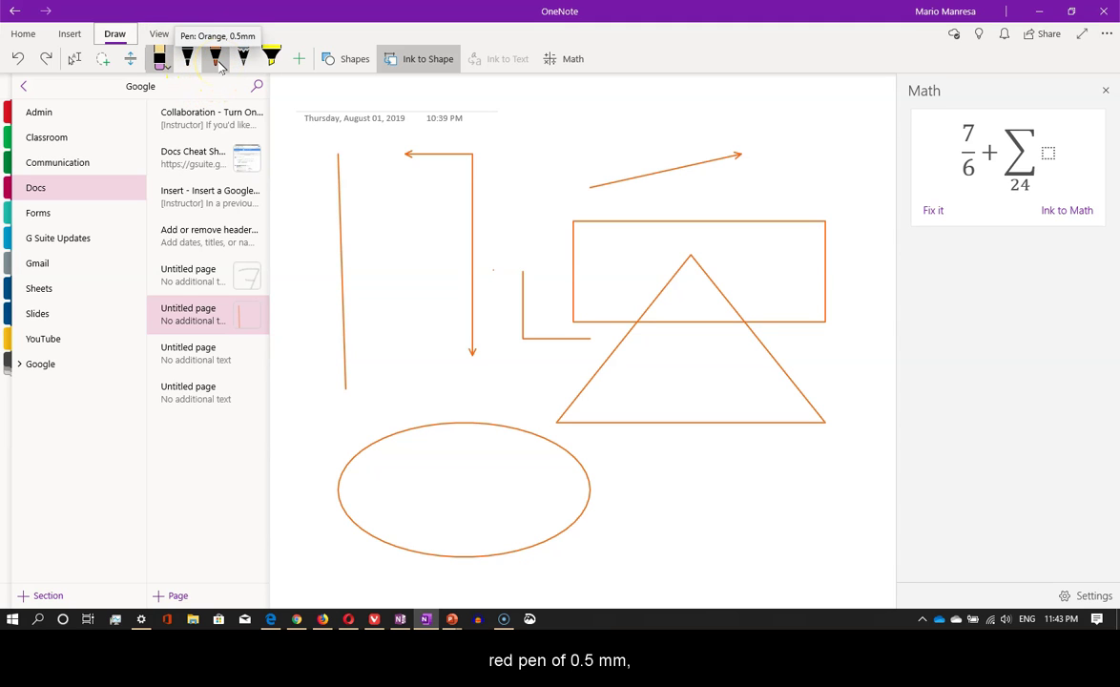
left_click(220, 98)
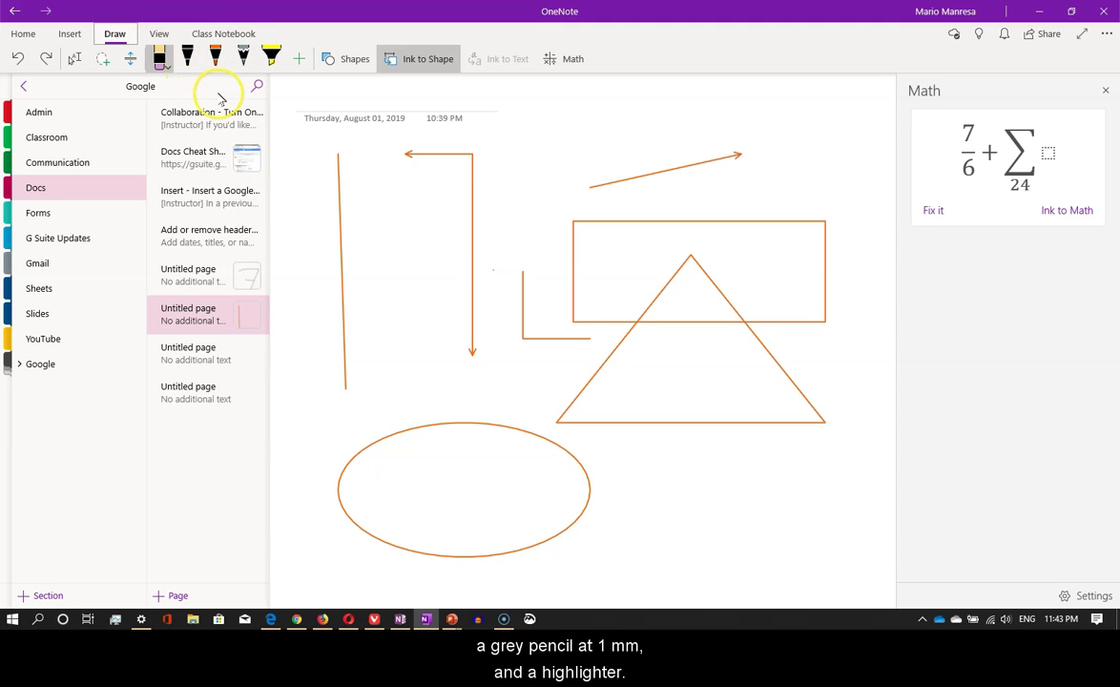
Select the yellow highlighter and try several thicknesses, finishing on the thickest one
left_click(275, 57)
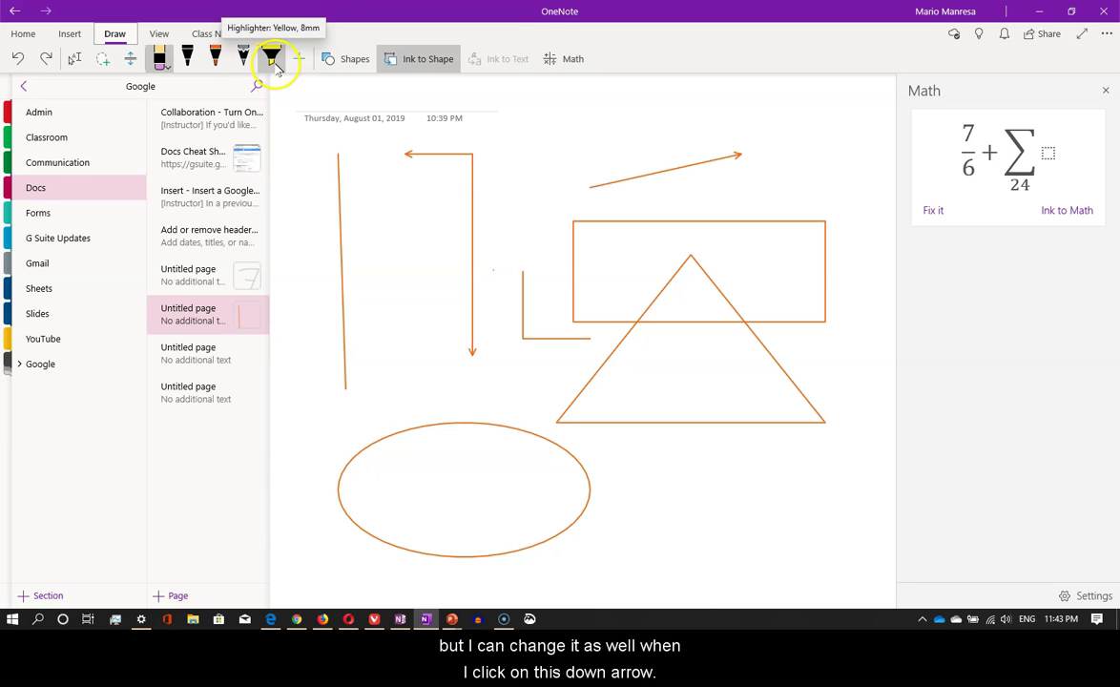
left_click(276, 71)
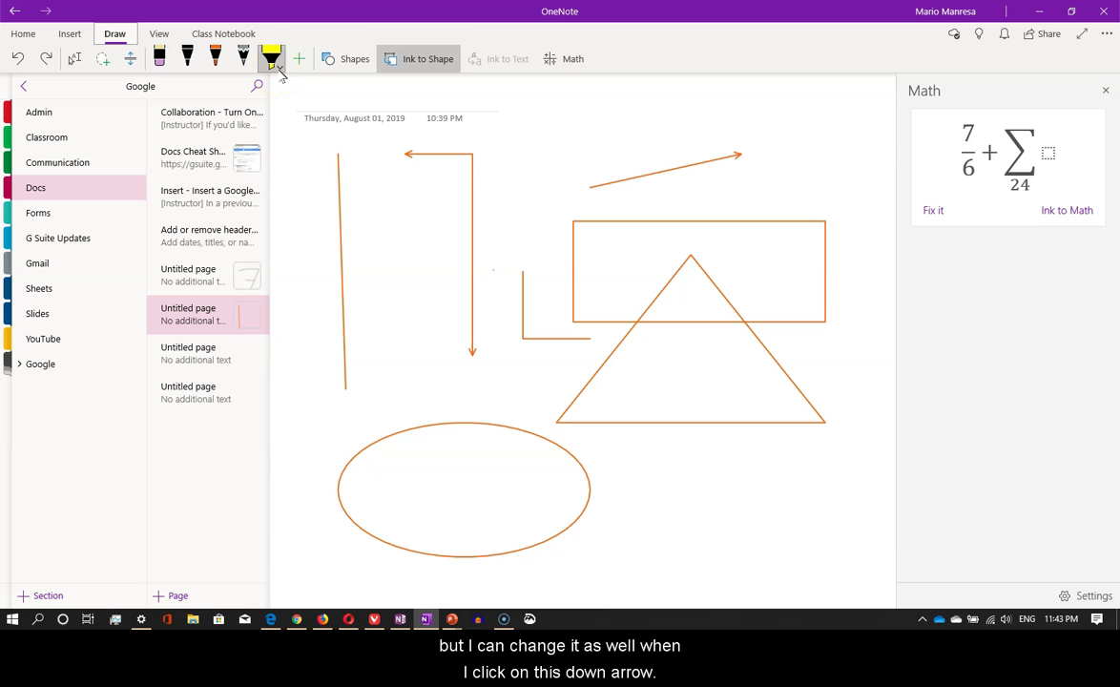
left_click(281, 72)
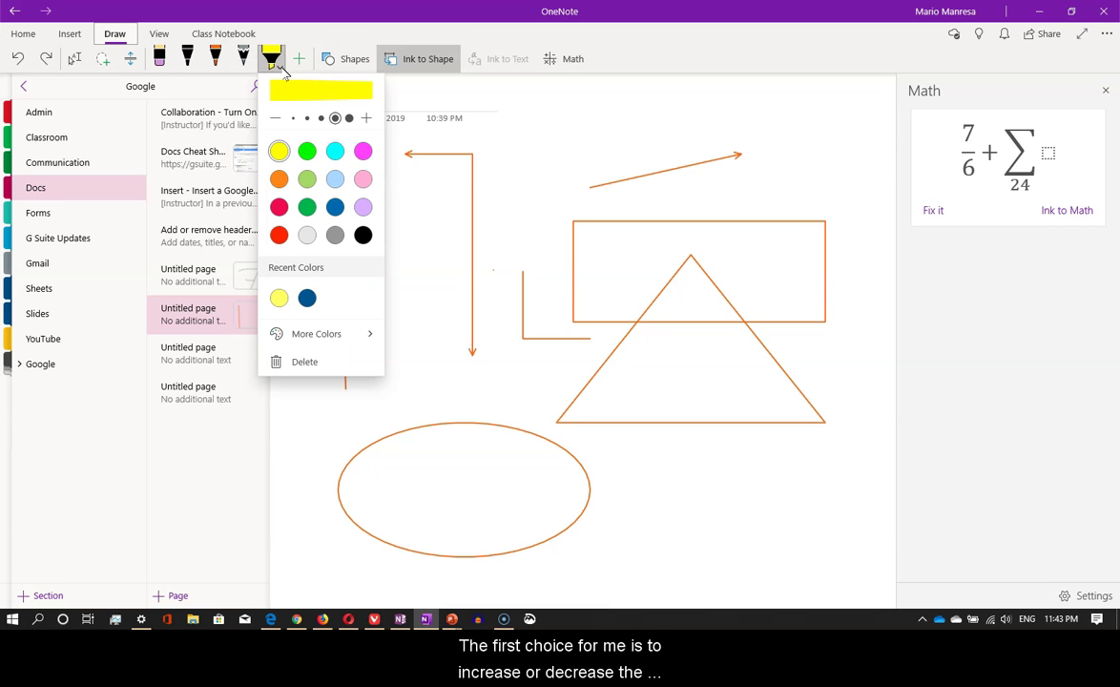
left_click(307, 118)
left_click(321, 119)
left_click(336, 119)
left_click(348, 118)
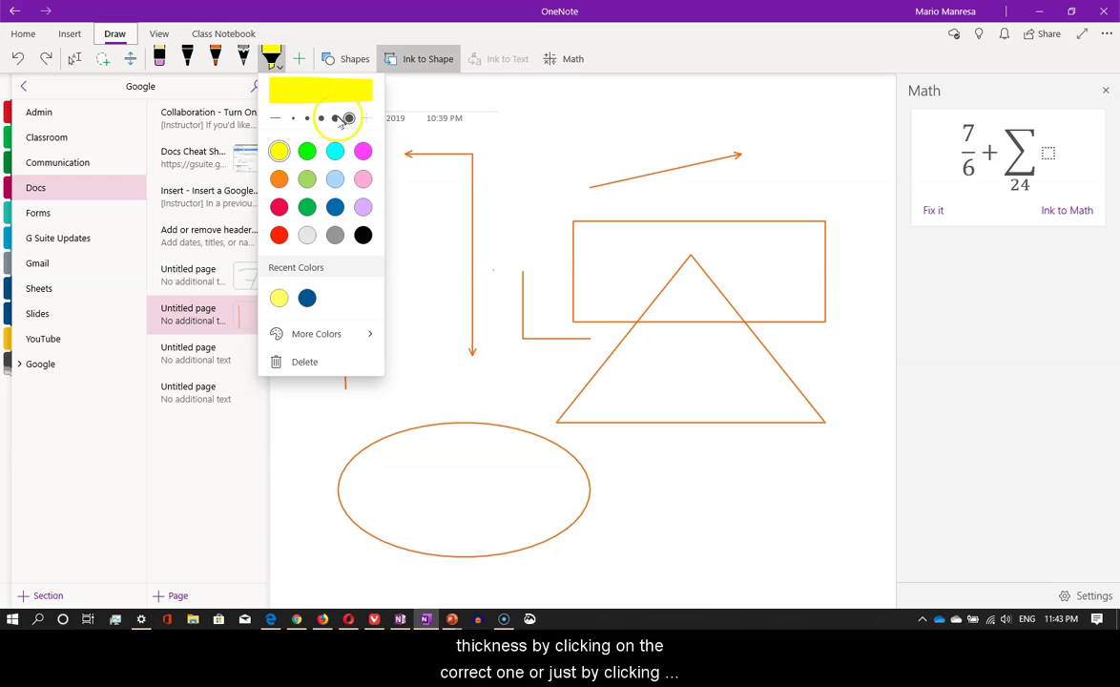
left_click(275, 120)
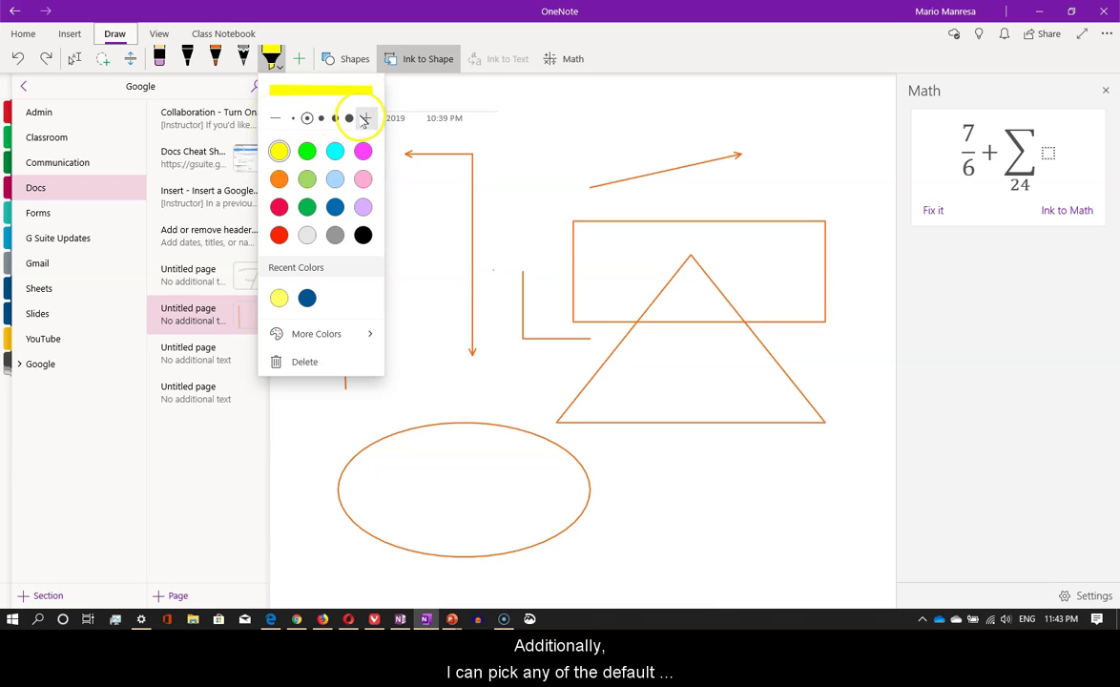
left_click(365, 118)
left_click(366, 118)
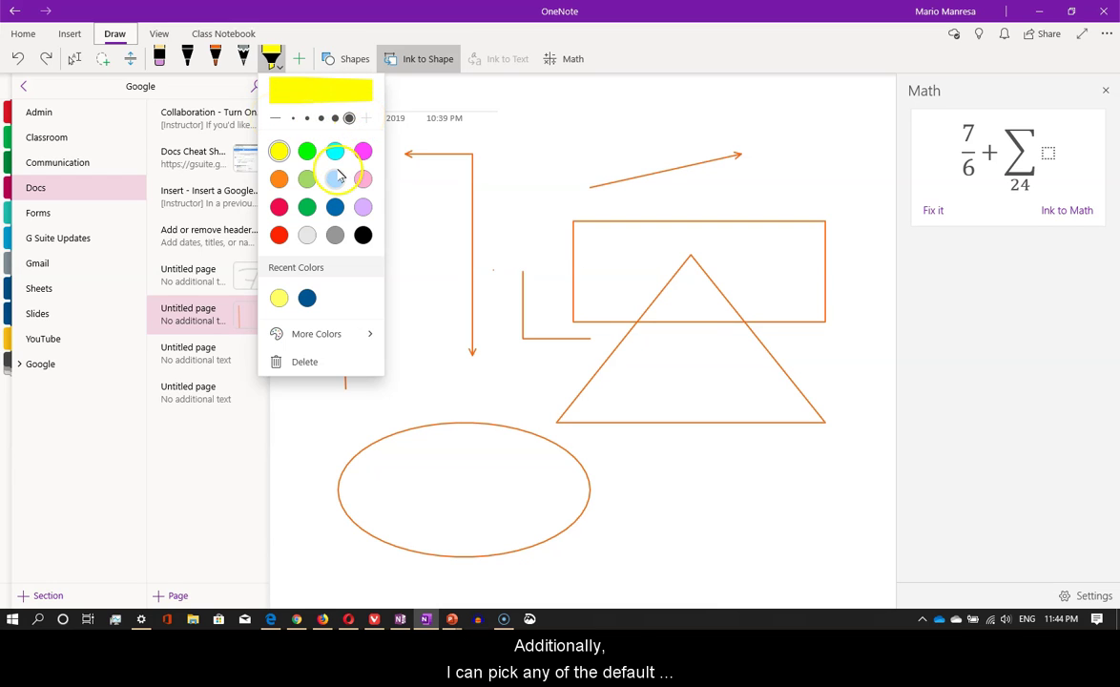
Try light blue, green, light grey, grey and crimson for the highlighter, and set it back to yellow
left_click(335, 179)
left_click(307, 207)
left_click(307, 235)
left_click(335, 235)
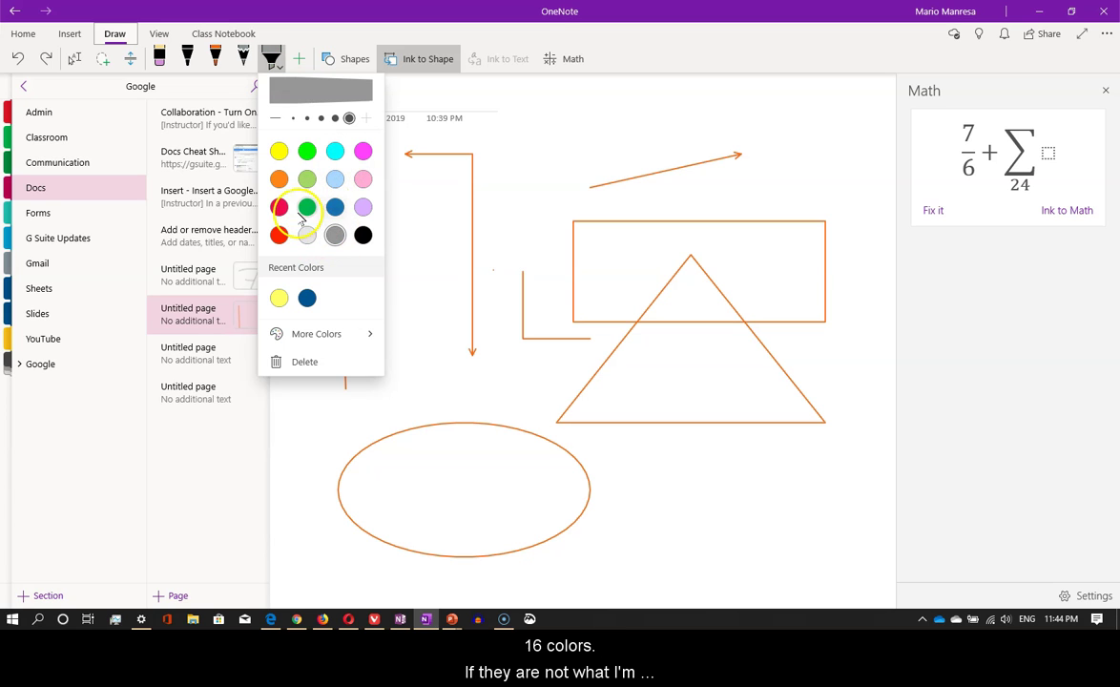
left_click(279, 207)
left_click(279, 152)
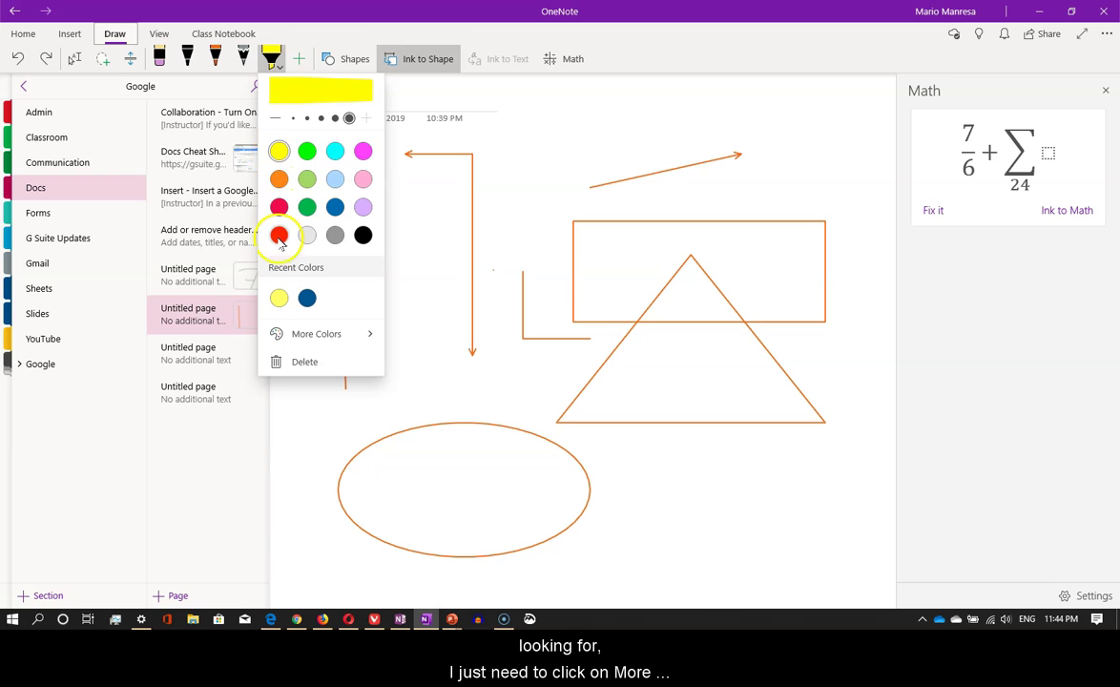
Examine the highlighter's additional colour palettes from black through red, green and blue to pink, returning to yellow
left_click(321, 334)
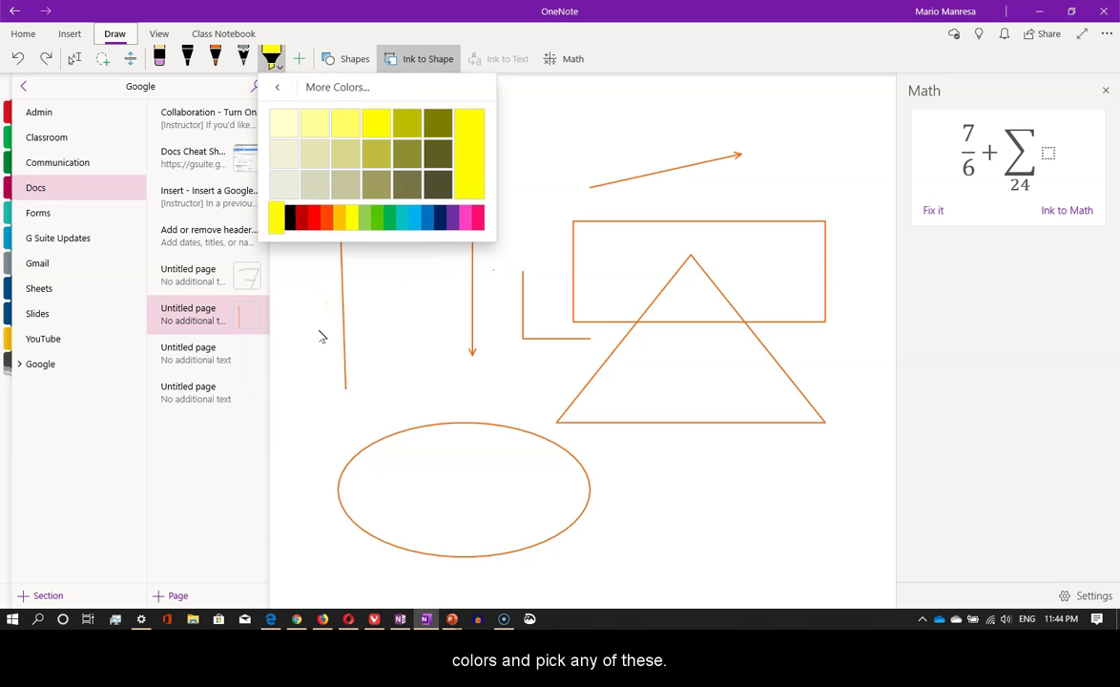
left_click(290, 218)
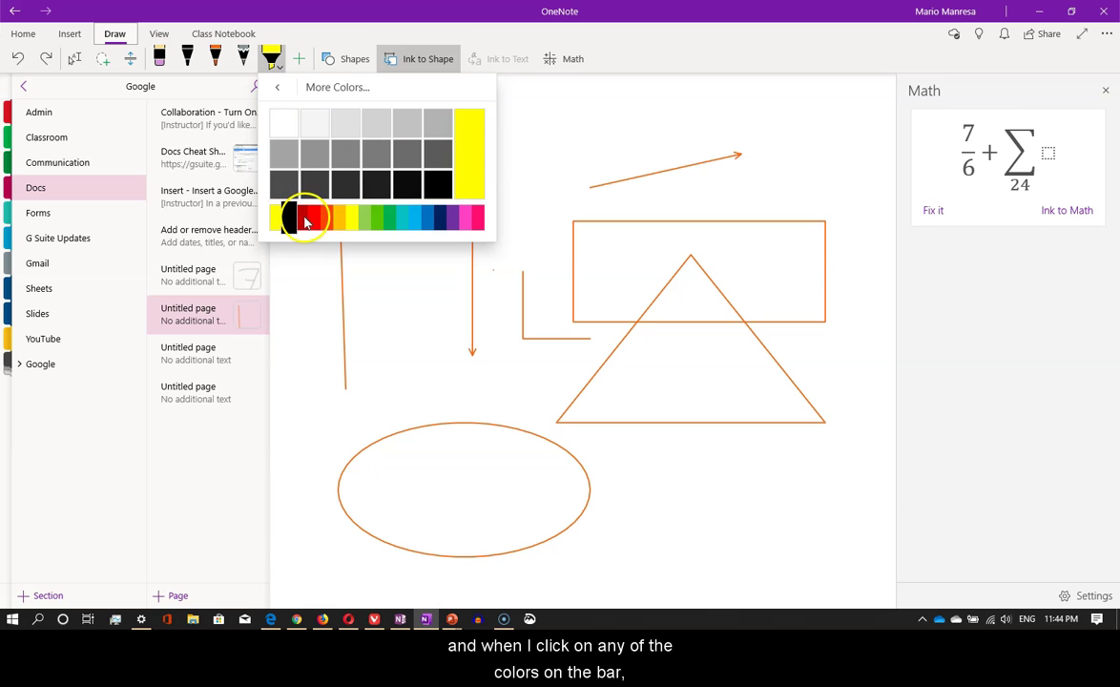
left_click(306, 220)
left_click(314, 222)
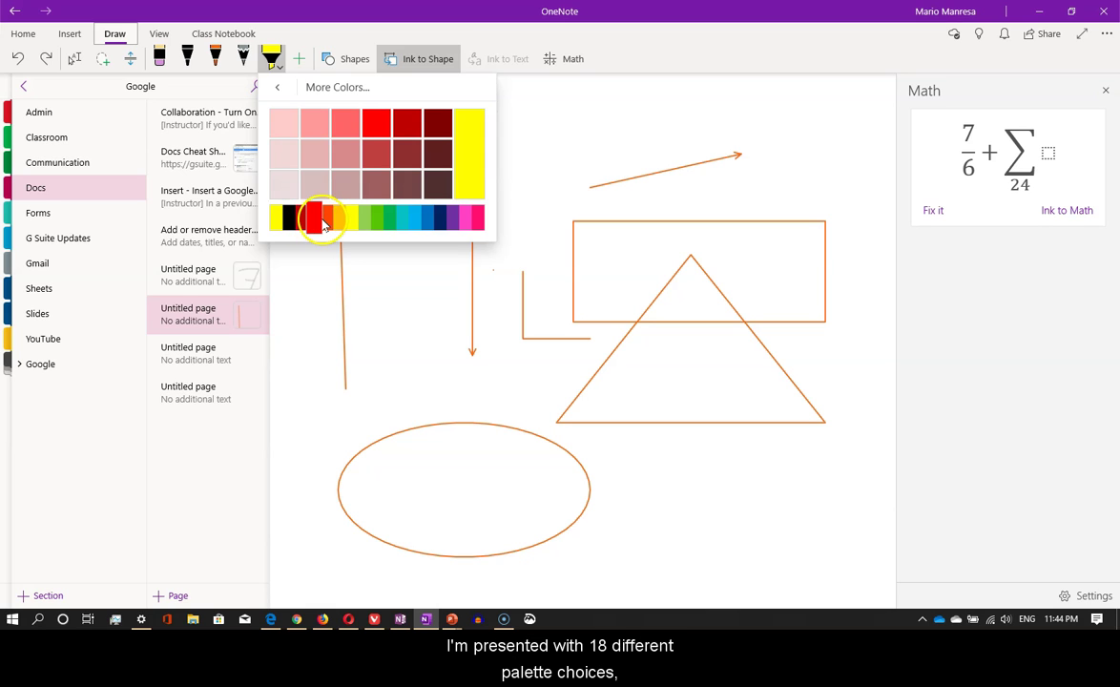
left_click(326, 220)
left_click(341, 219)
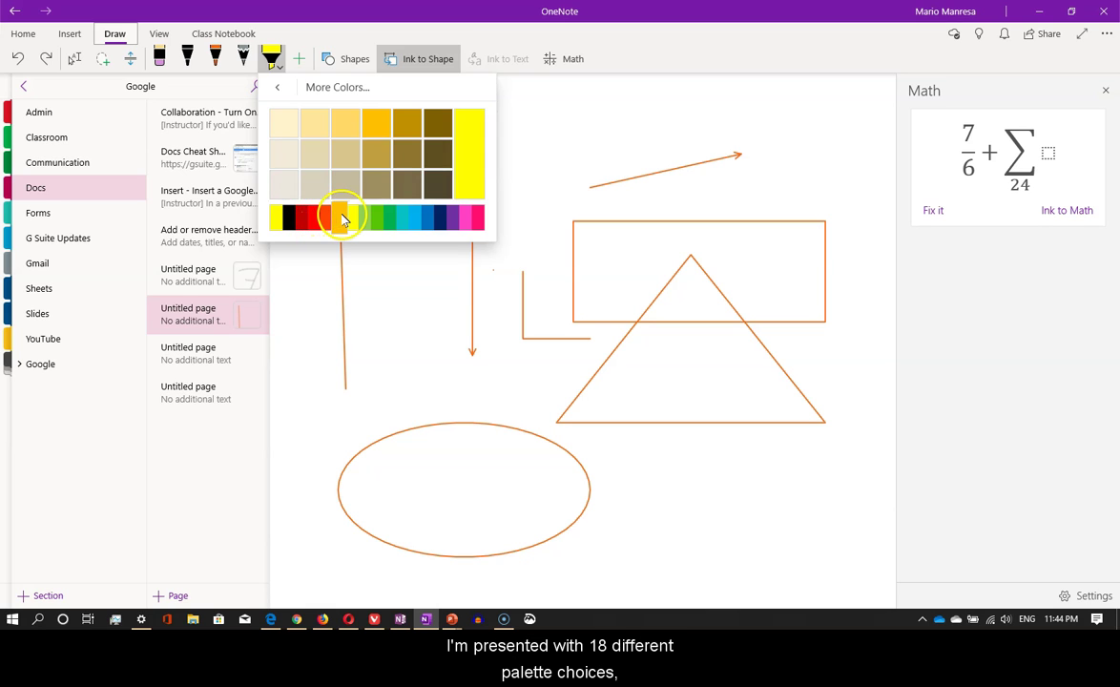
left_click(355, 220)
left_click(370, 219)
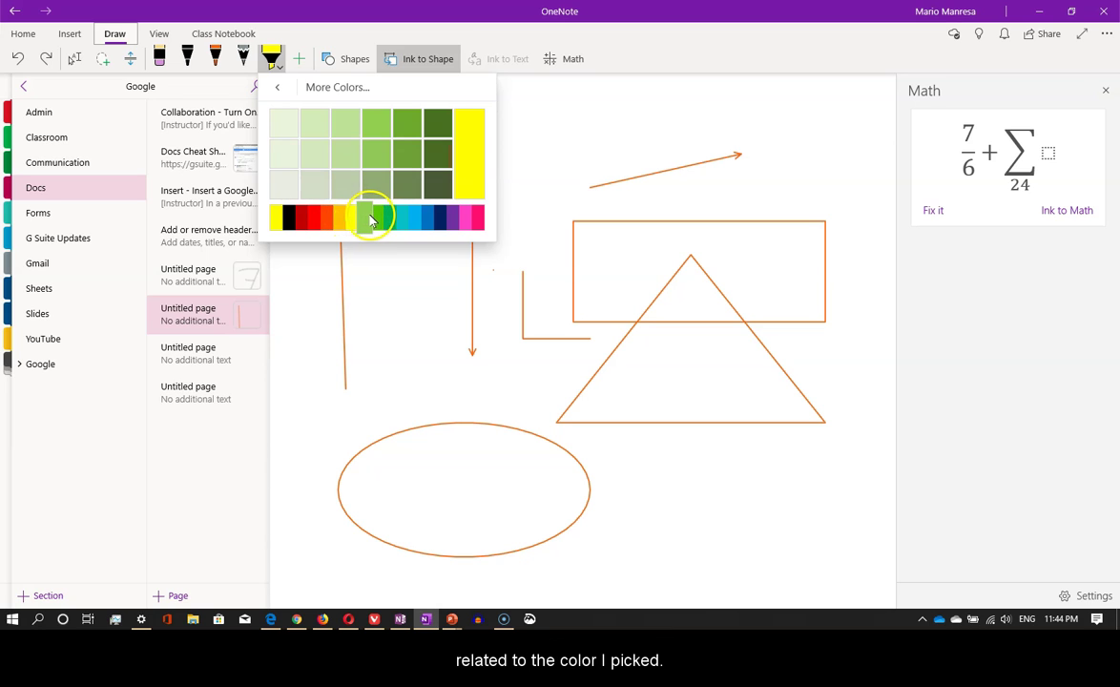
left_click(389, 219)
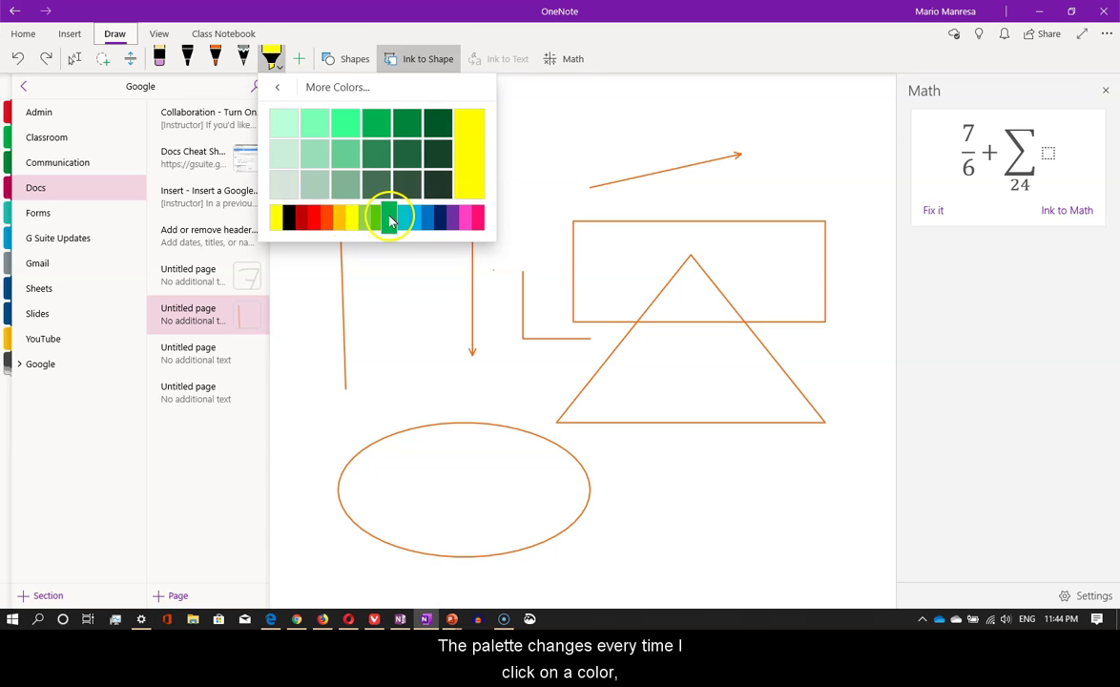
left_click(404, 219)
left_click(420, 219)
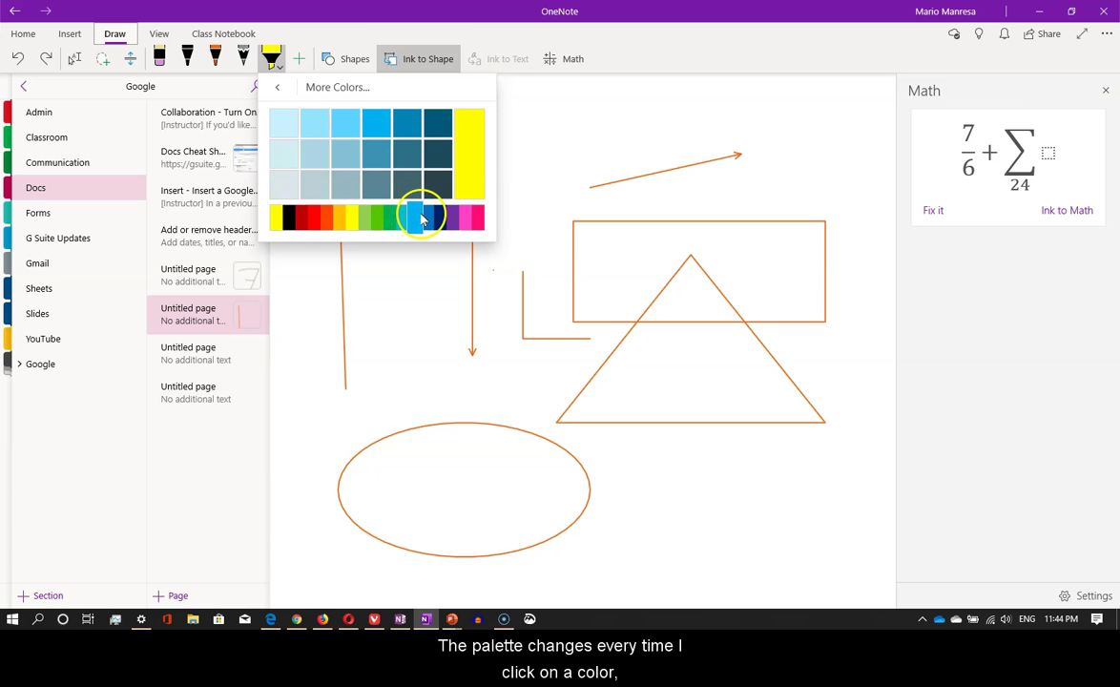
left_click(430, 219)
left_click(444, 219)
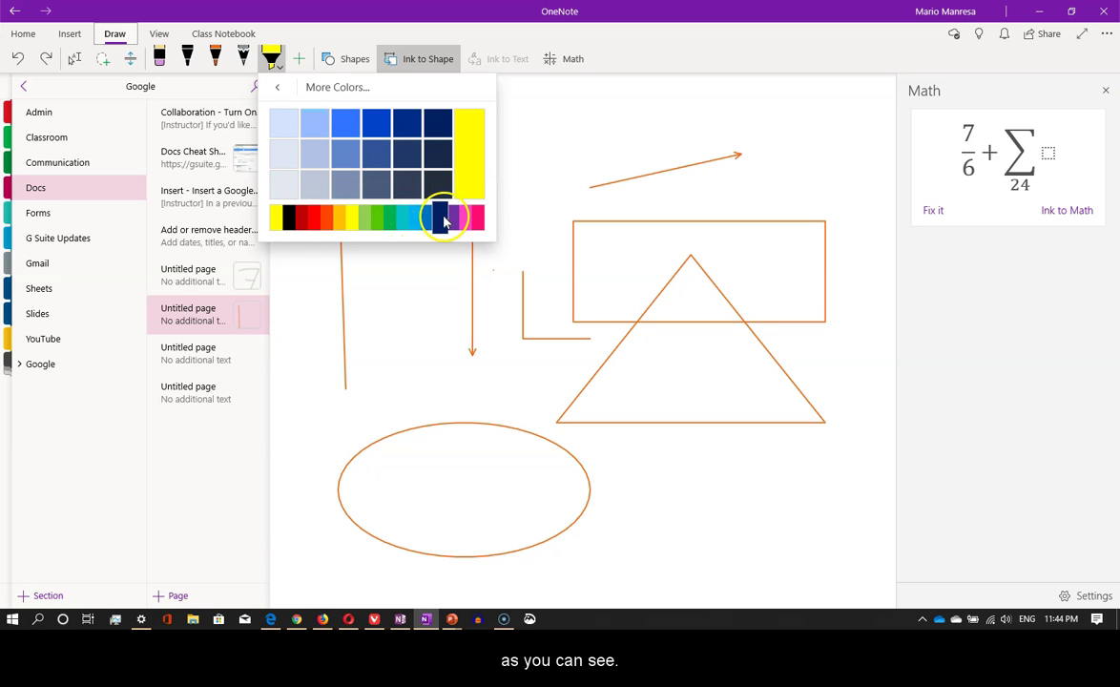
left_click(458, 219)
left_click(466, 218)
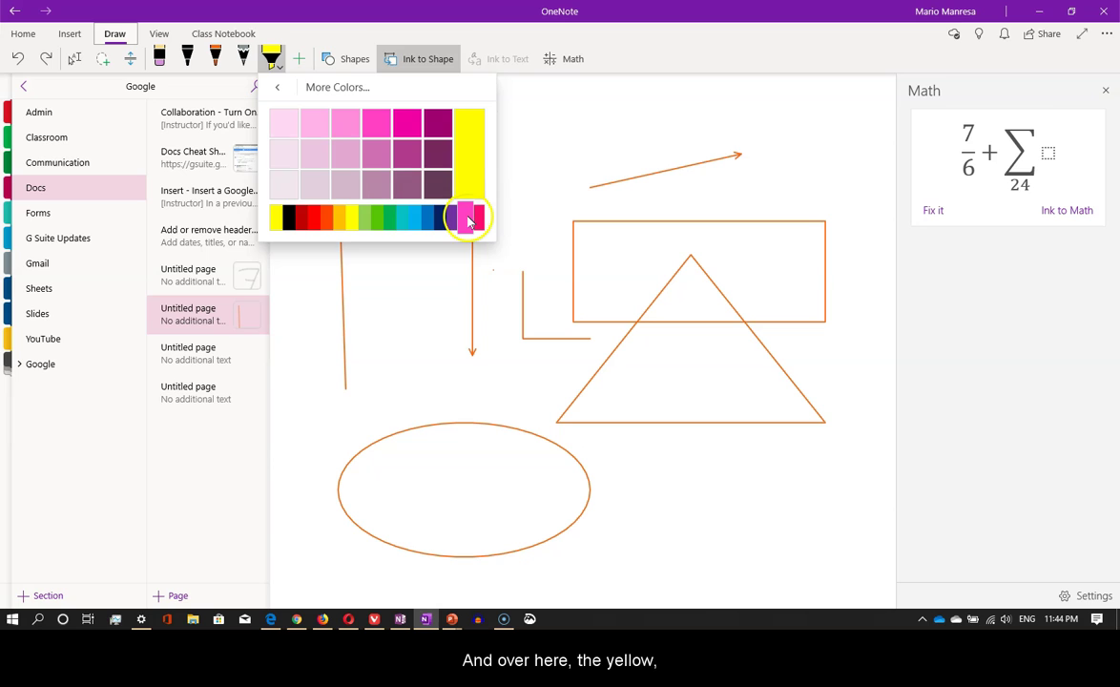
left_click(476, 133)
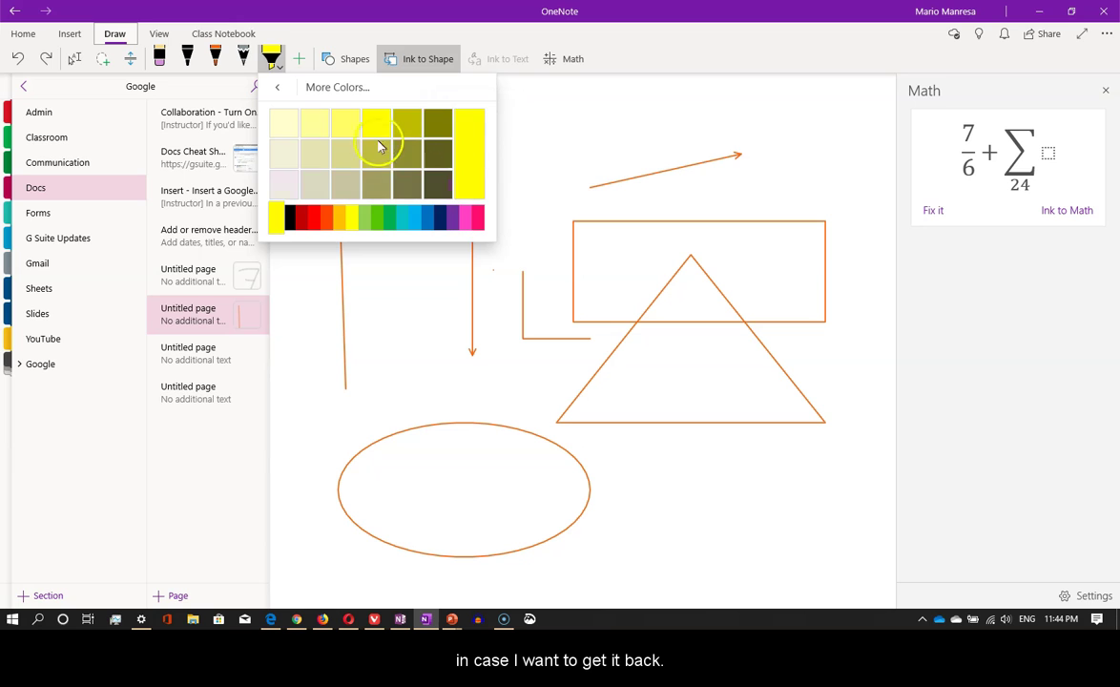
left_click(282, 89)
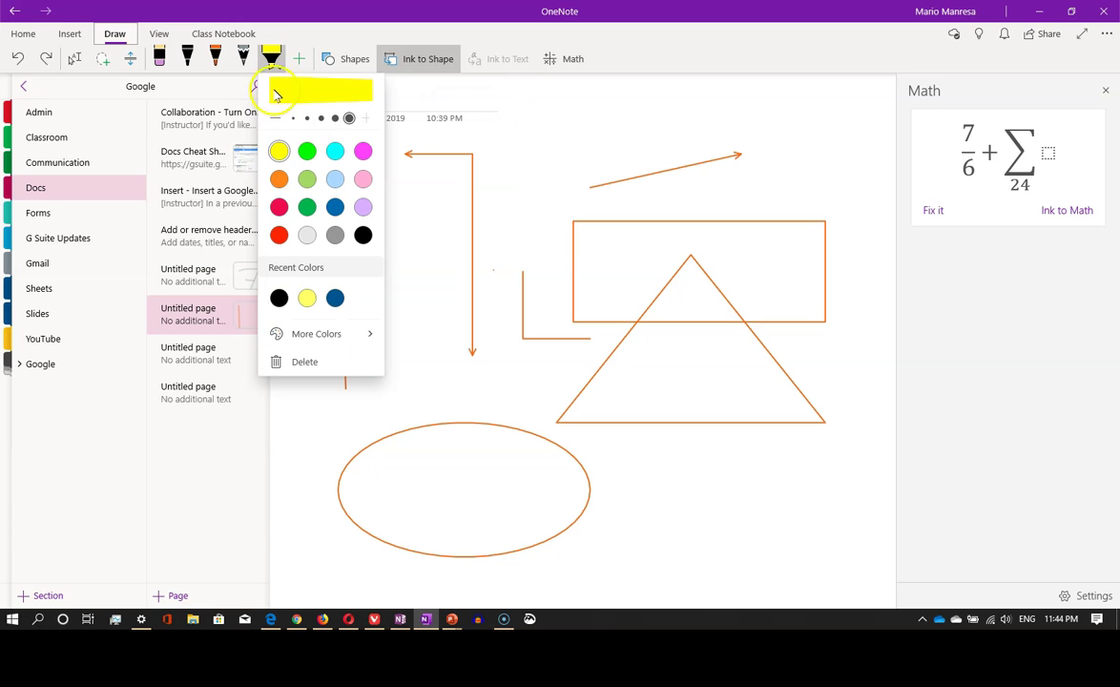
Try a diagonal yellow highlighter stroke across the bent double-headed arrow
left_click(274, 65)
mouse_move(368, 170)
left_mouse_down()
mouse_move(426, 299)
mouse_move(488, 276)
left_mouse_up()
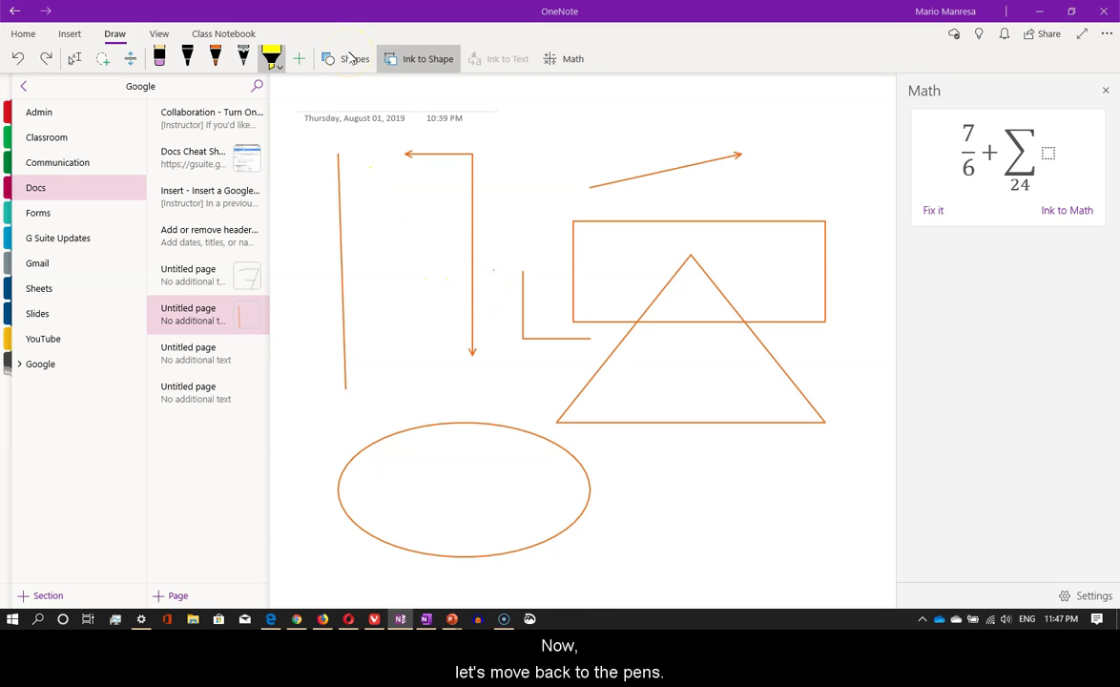
Switch the drawing tool to the black pen, the orange pen and finally the pencil
left_click(188, 59)
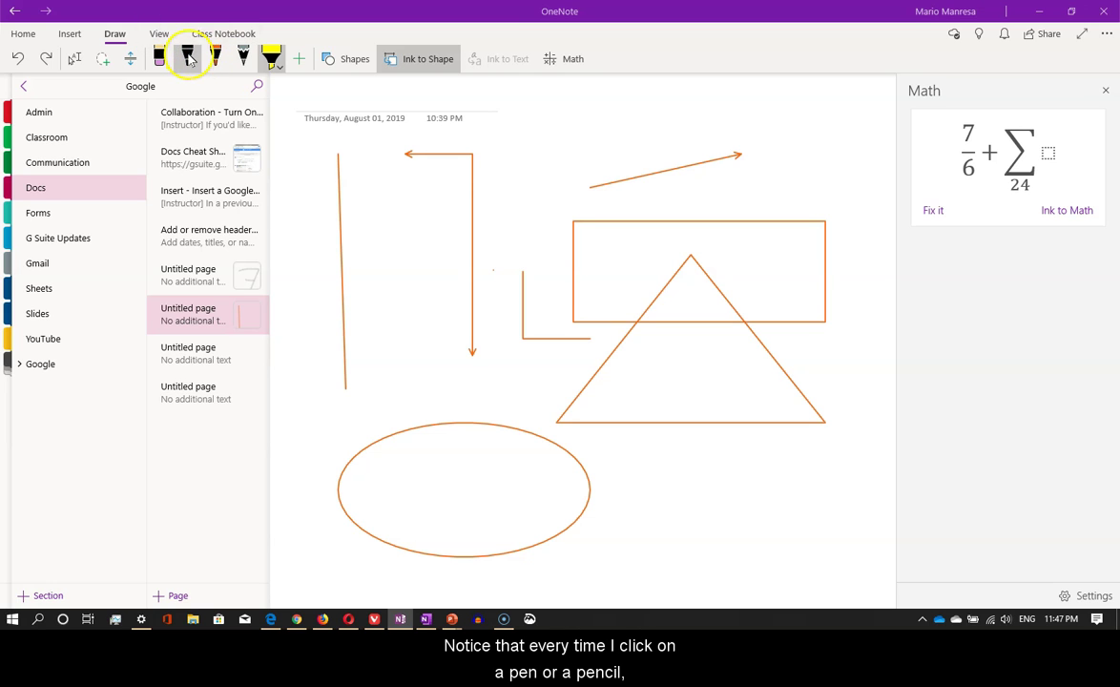
left_click(193, 61)
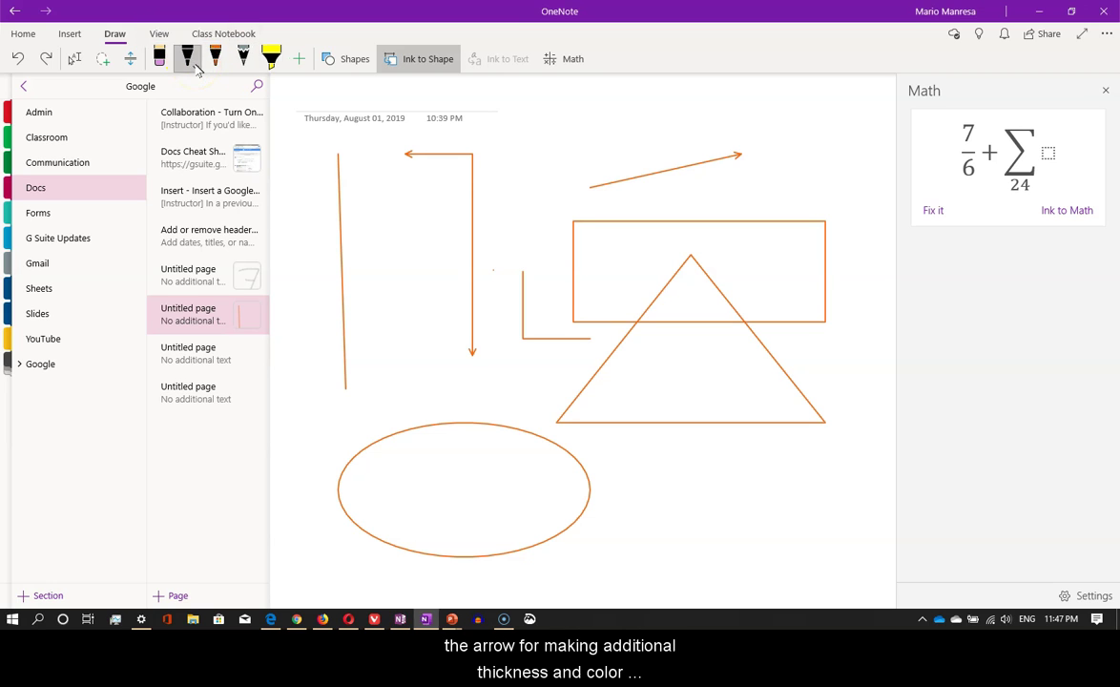
left_click(195, 65)
left_click(218, 61)
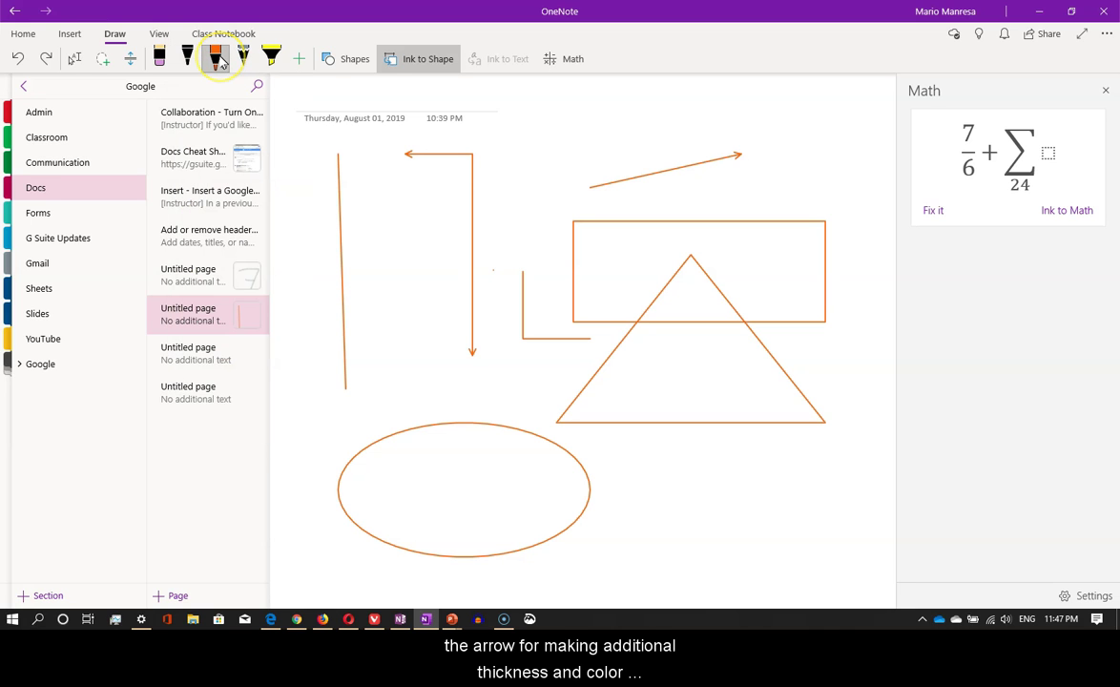
left_click(221, 61)
left_click(245, 60)
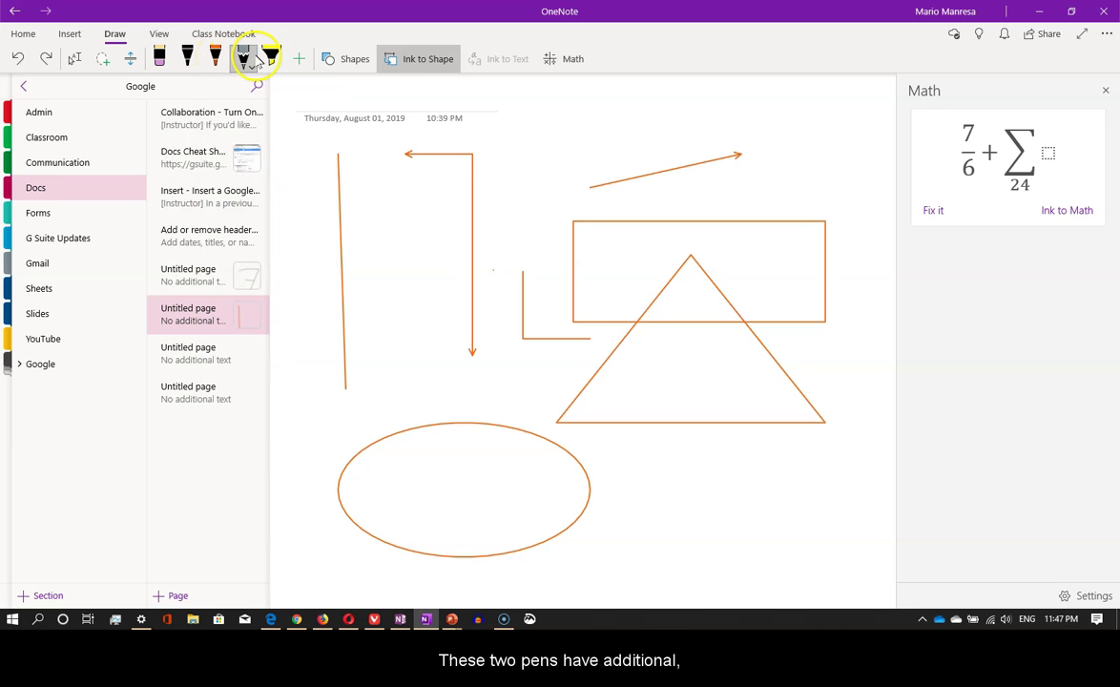
Look over the black pen's colours, set the orange pen to the blue-purple galaxy colour, and draw a hooked freehand stroke across the rectangle's corner
left_click(190, 61)
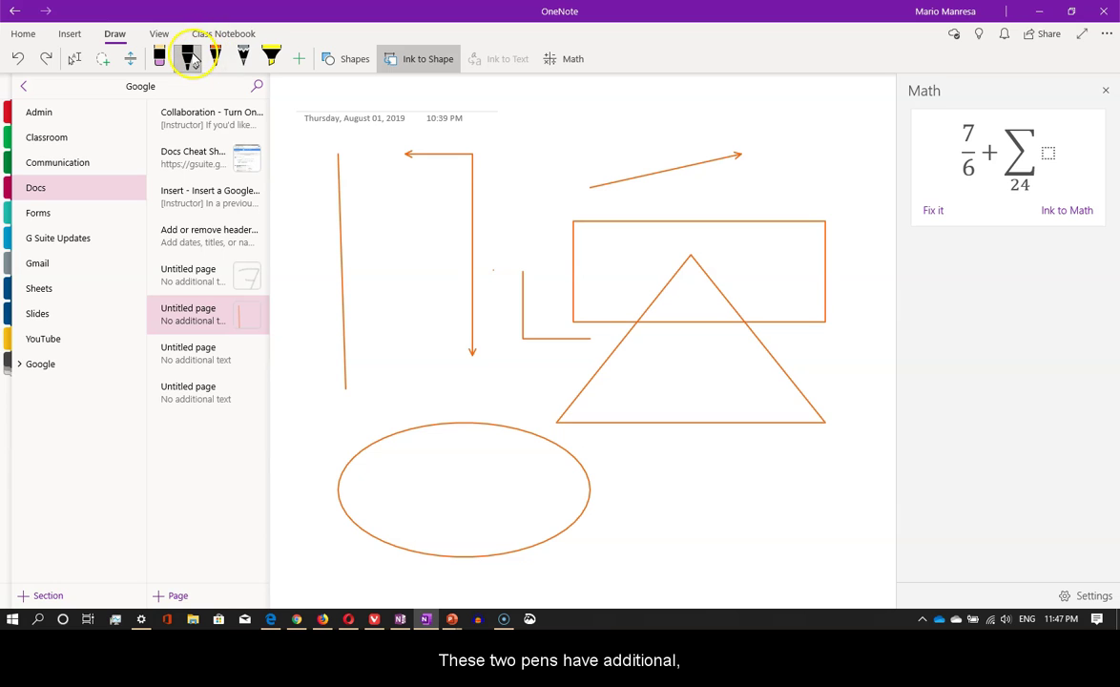
left_click(190, 61)
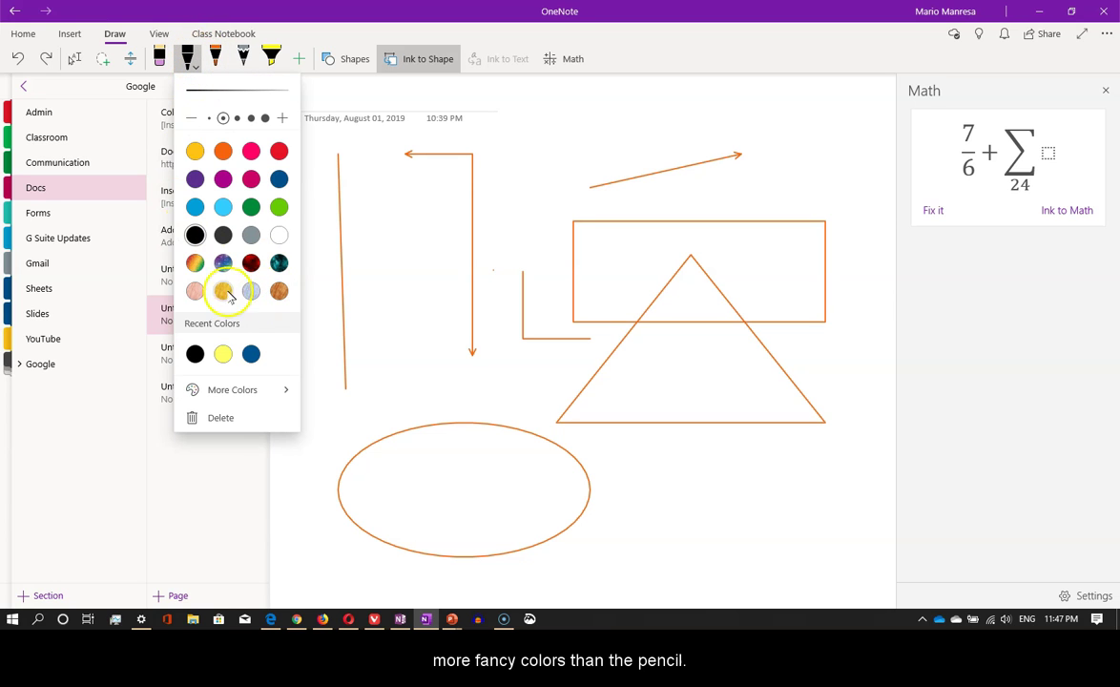
left_click(215, 60)
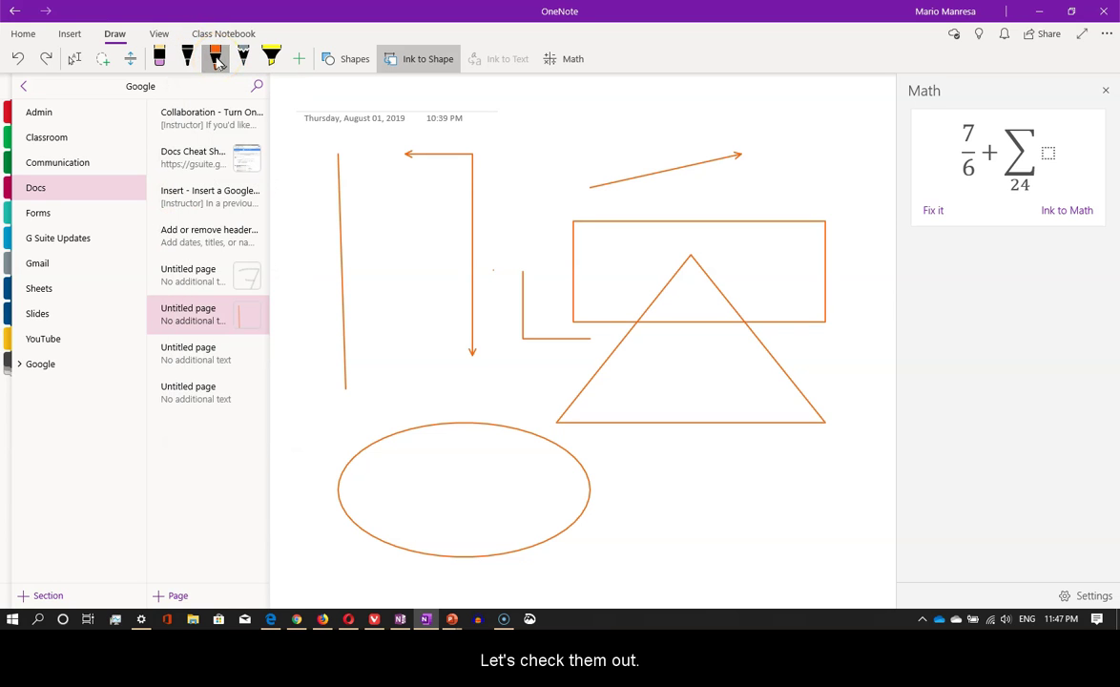
left_click(217, 62)
left_click(251, 262)
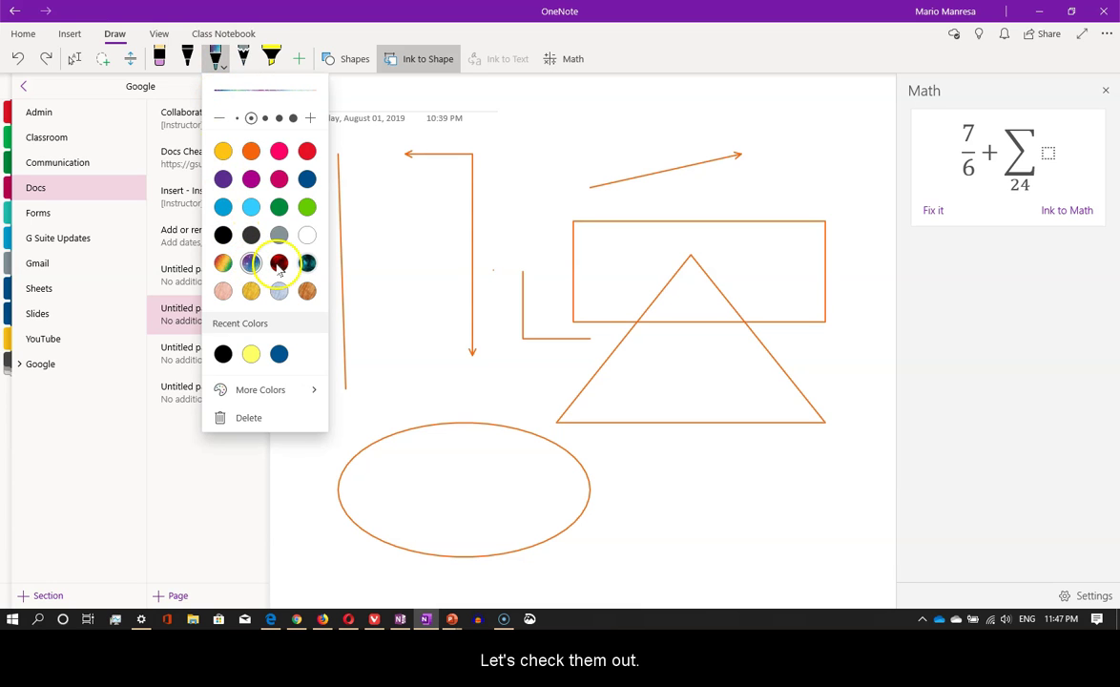
left_click(520, 250)
mouse_move(513, 229)
left_mouse_down()
mouse_move(623, 319)
mouse_move(593, 247)
left_mouse_up()
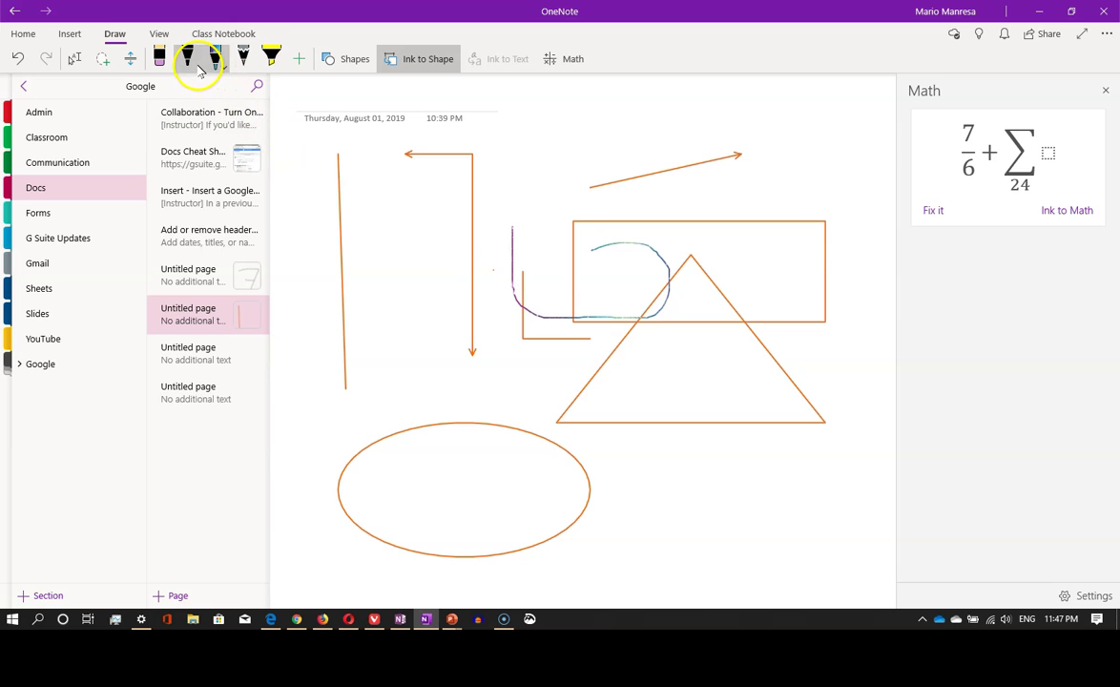
Give the black pen the thickest size and a galaxy colour, and try a freehand stroke across the bent double-headed arrow
left_click(196, 66)
left_click(197, 70)
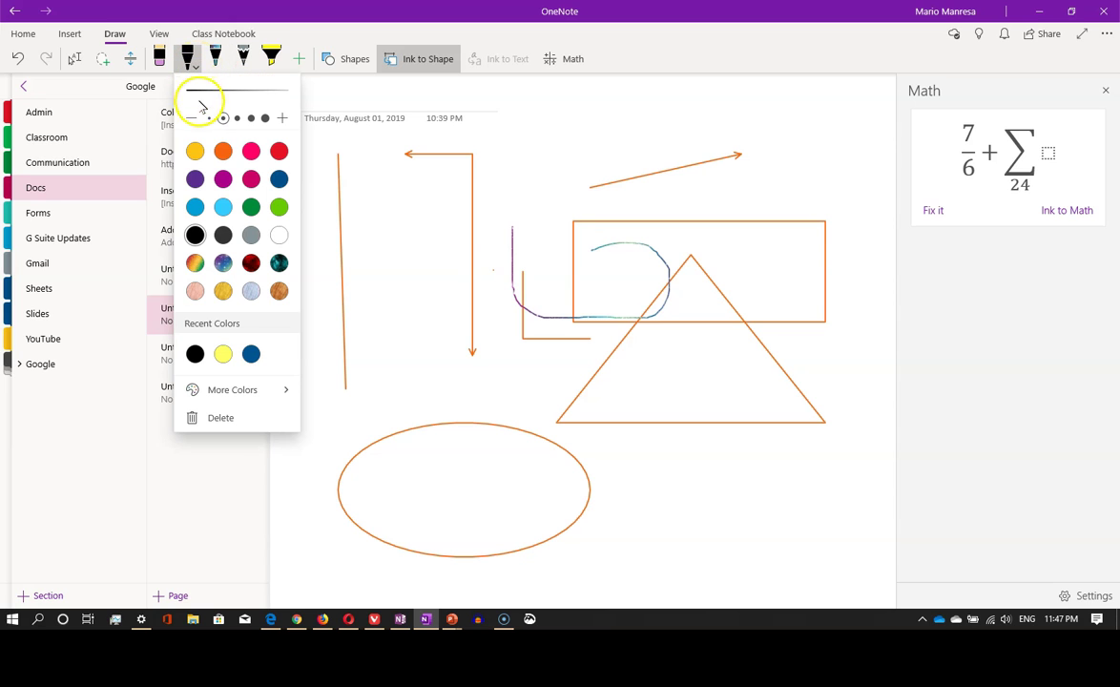
left_click(264, 117)
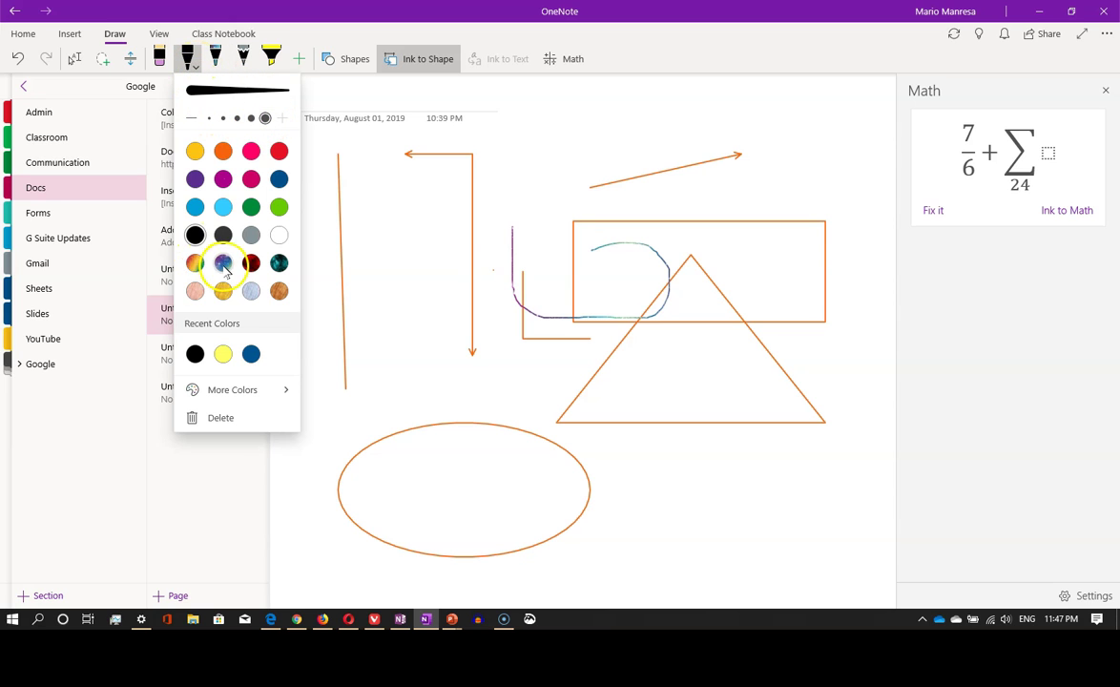
left_click(196, 260)
left_click(425, 340)
mouse_move(410, 318)
left_mouse_down()
mouse_move(440, 320)
mouse_move(450, 382)
mouse_move(589, 253)
mouse_move(524, 212)
mouse_move(546, 196)
left_mouse_up()
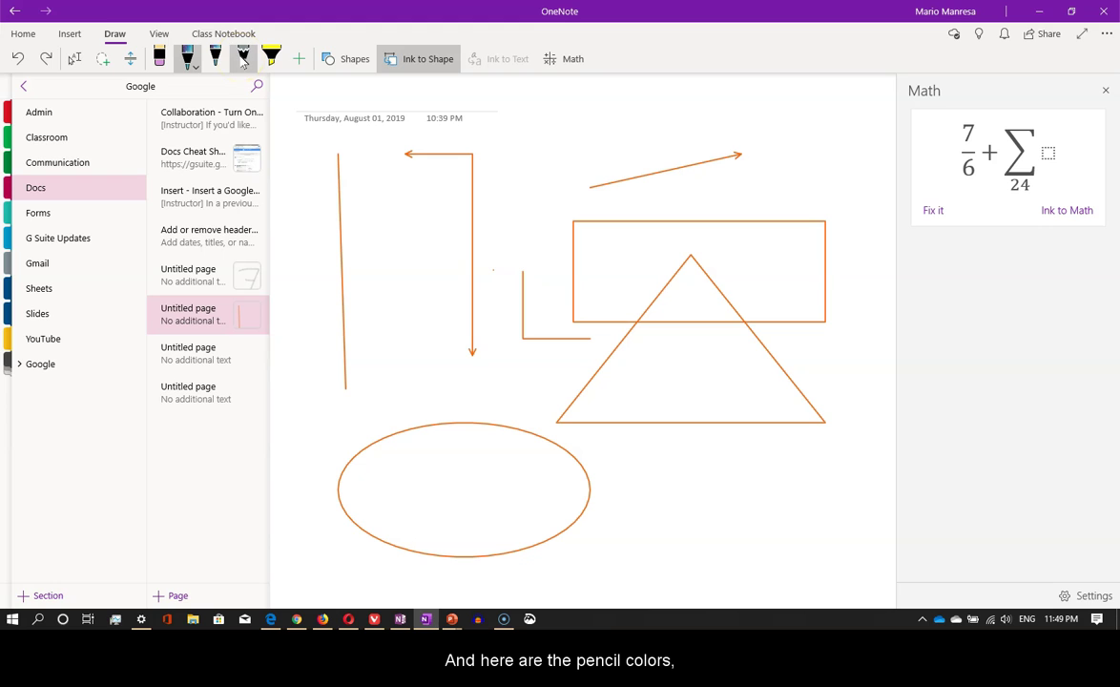
Set the pencil to light blue and try a looping freehand stroke around the bent double-headed arrow
left_click(243, 59)
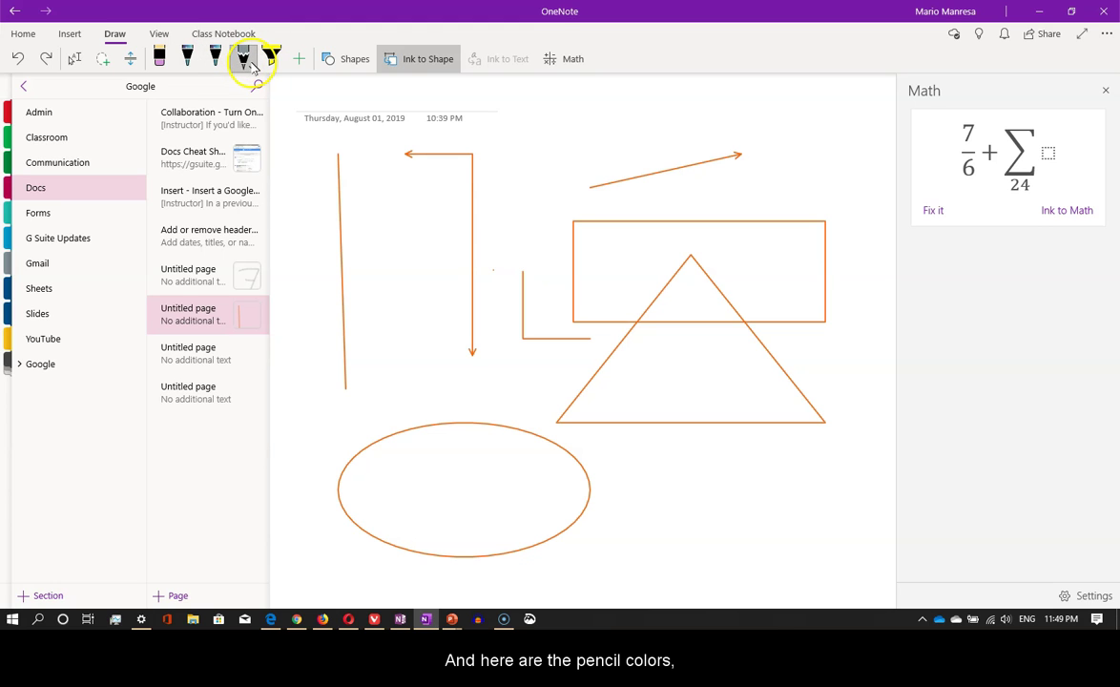
left_click(250, 61)
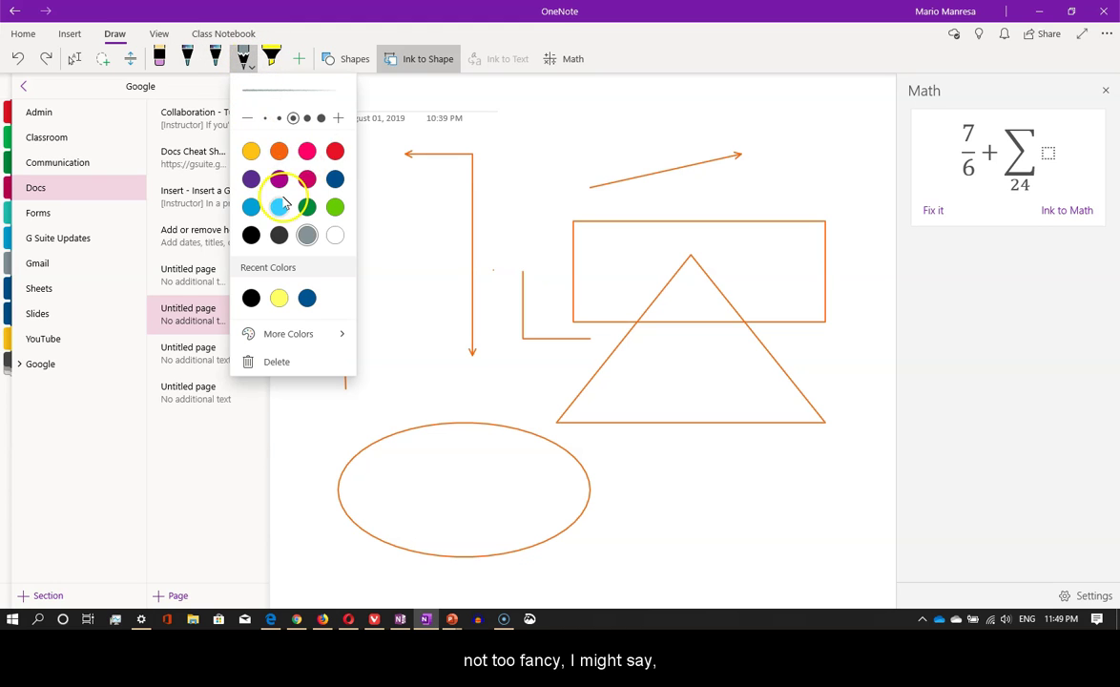
left_click(279, 206)
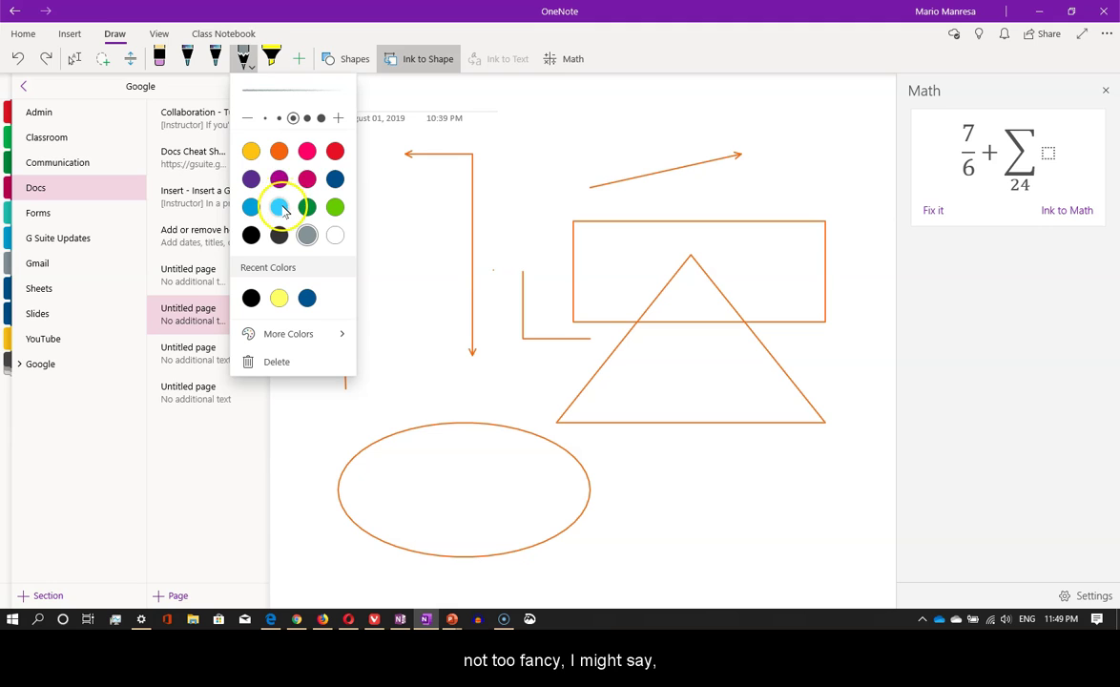
left_click(509, 205)
mouse_move(505, 200)
left_mouse_down()
mouse_move(555, 238)
mouse_move(599, 178)
left_mouse_up()
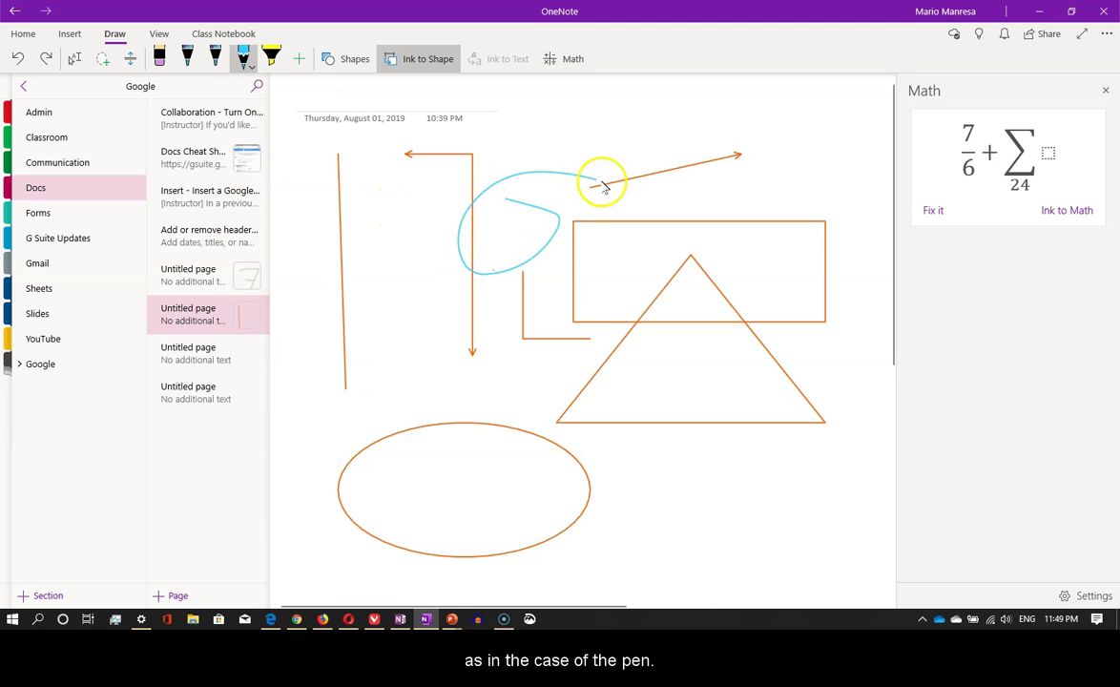
Set the pencil to the thickest size and crimson, and try a long freehand stroke across the page
left_click(250, 60)
left_click(321, 117)
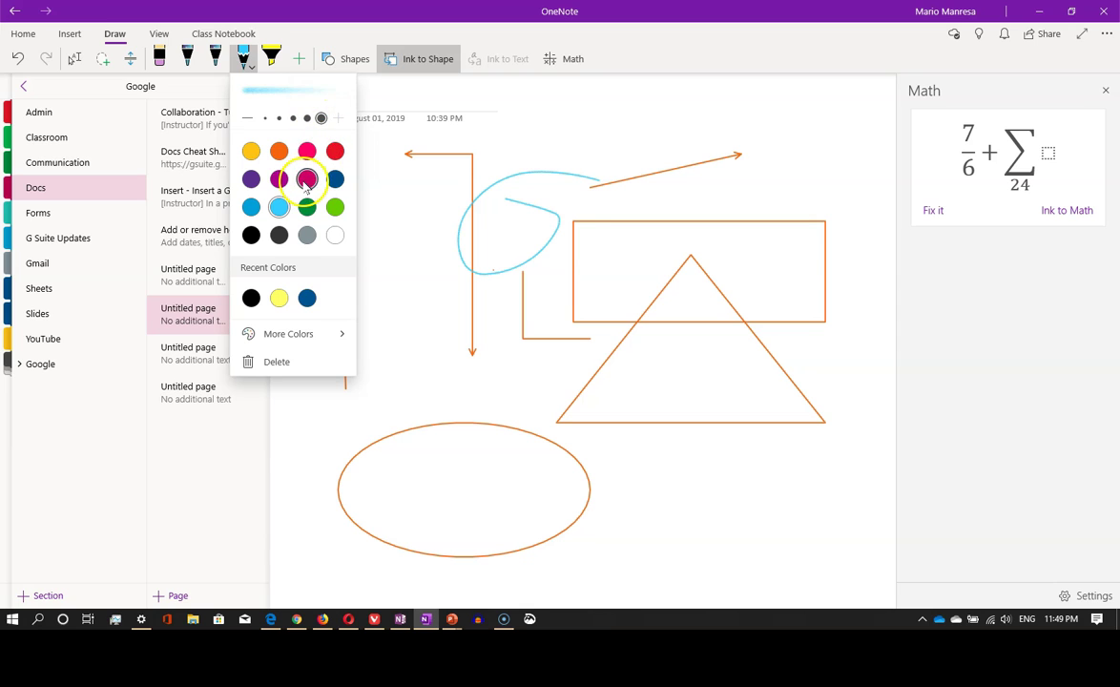
left_click(306, 179)
left_click(379, 205)
mouse_move(373, 198)
left_mouse_down()
mouse_move(448, 322)
mouse_move(753, 370)
left_mouse_up()
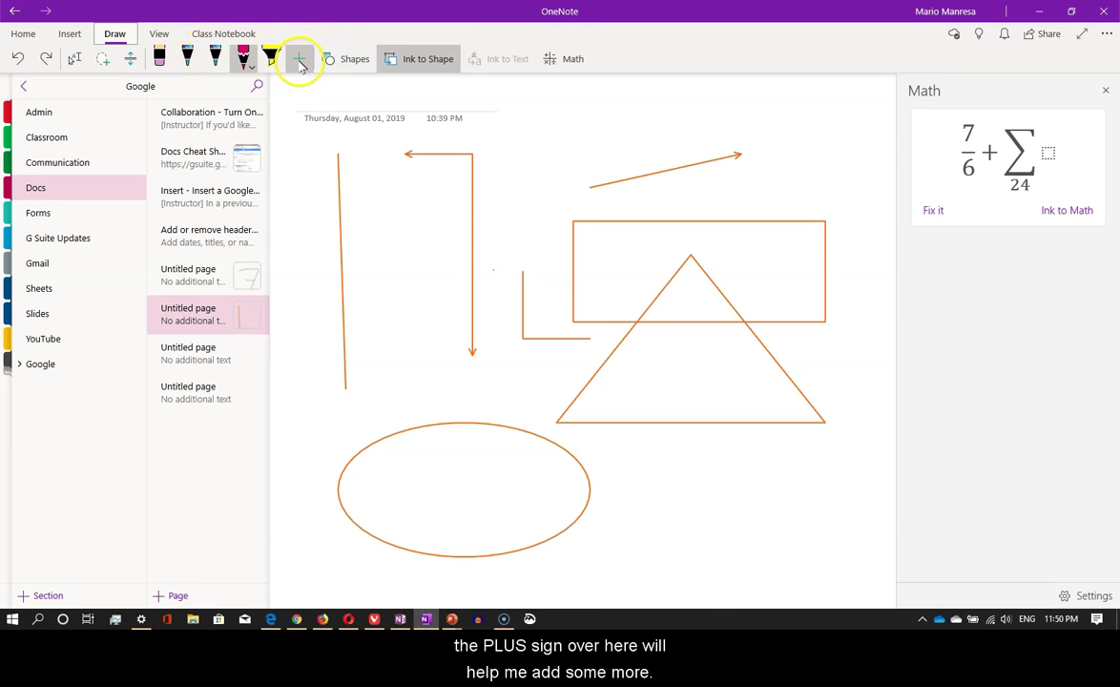
Add a new pen with the second-thickest size and the Lava colour, and try a freehand stroke across the shapes
left_click(300, 60)
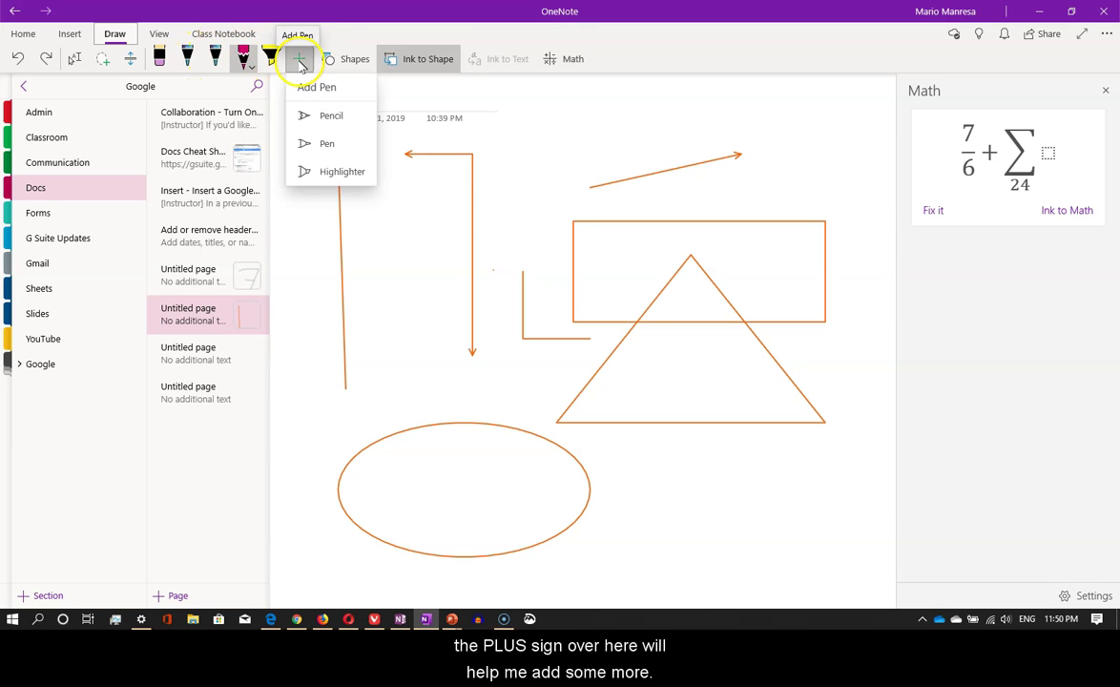
left_click(334, 144)
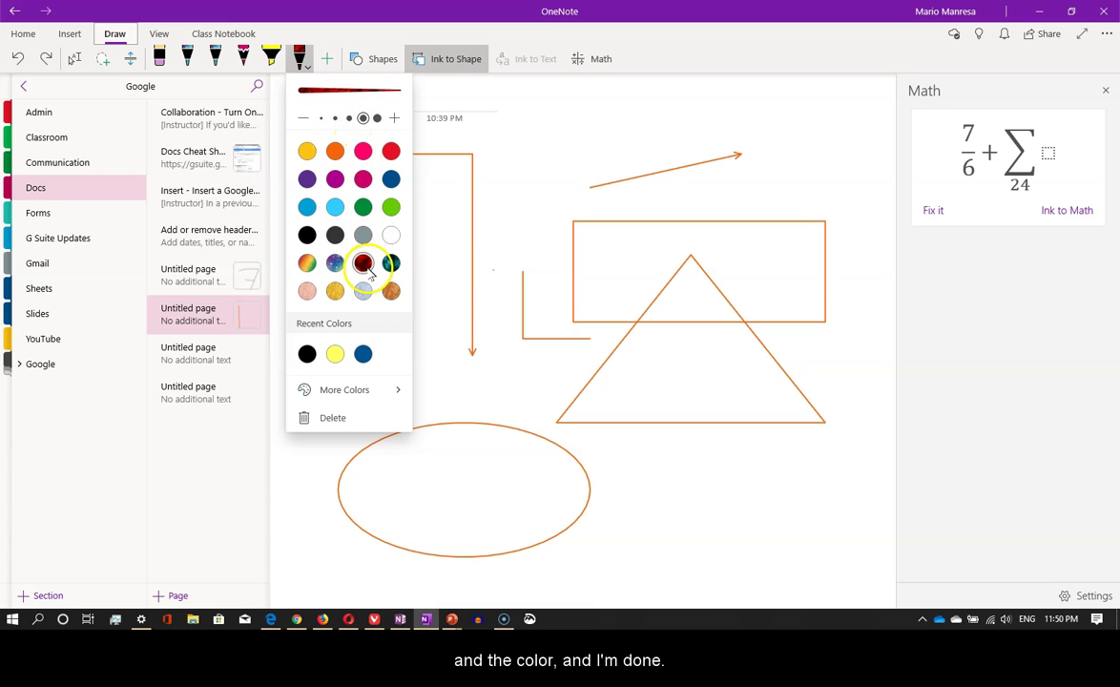
left_click(459, 396)
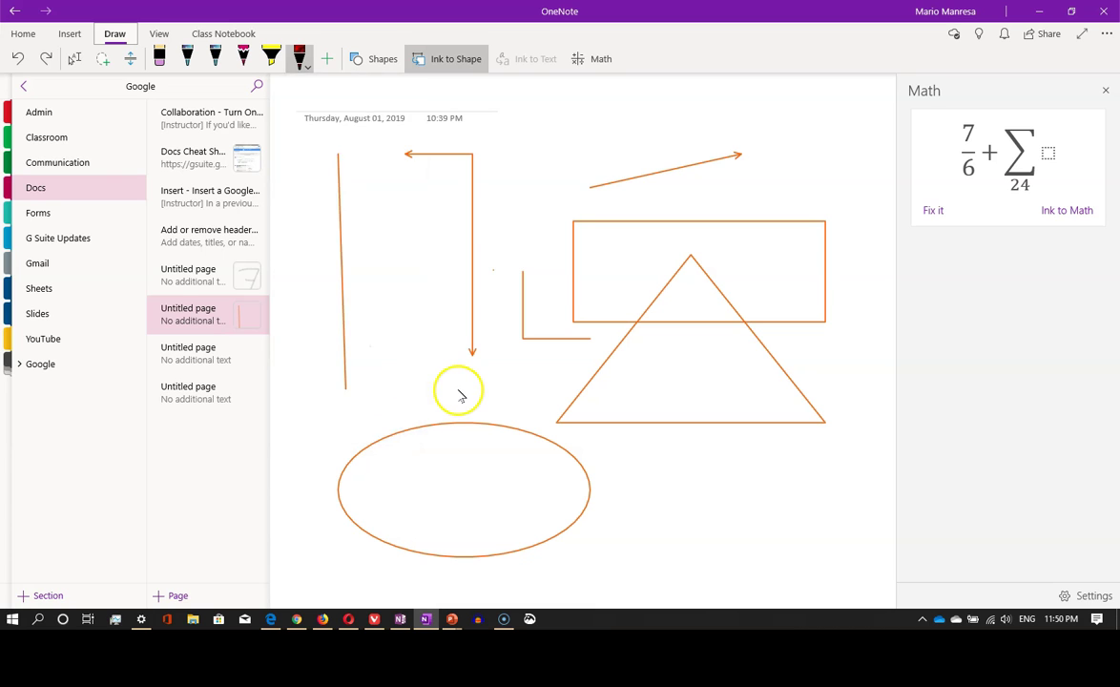
mouse_move(405, 287)
left_mouse_down()
mouse_move(512, 230)
mouse_move(495, 322)
mouse_move(674, 242)
mouse_move(672, 231)
mouse_move(777, 195)
left_mouse_up()
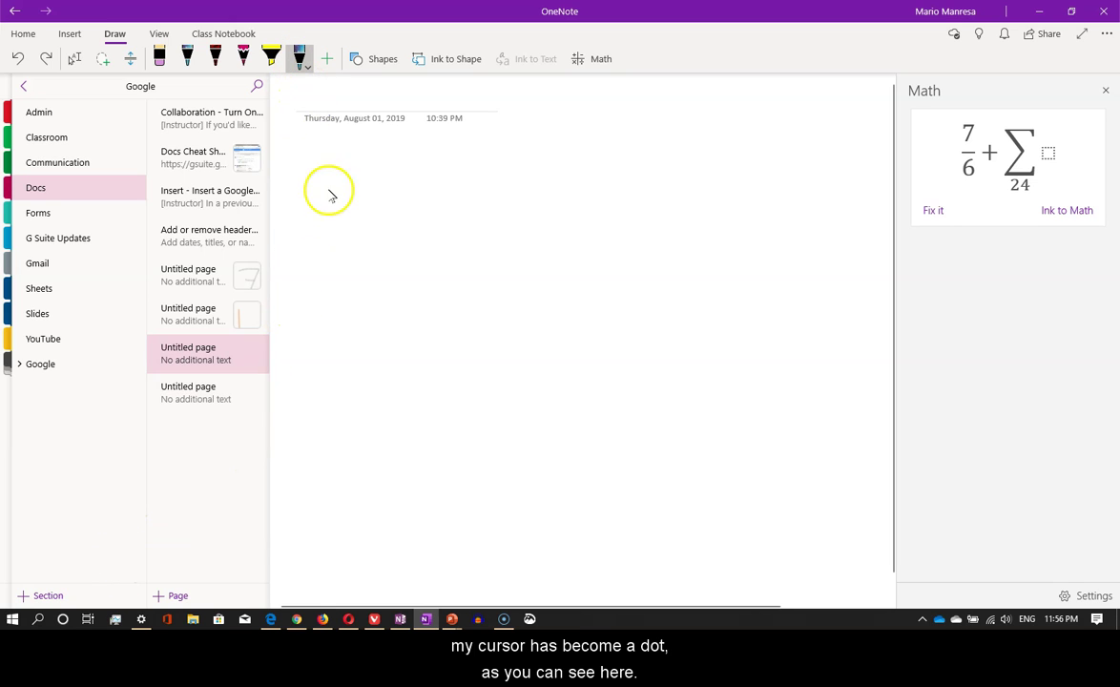
Draw two curled freehand strokes and several scattered dots with the galaxy pen on the blank page, and return to Type Text mode
mouse_move(326, 208)
left_mouse_down()
mouse_move(480, 217)
mouse_move(472, 269)
left_mouse_up()
mouse_move(439, 409)
left_mouse_down()
mouse_move(570, 400)
mouse_move(577, 386)
left_mouse_up()
left_click(585, 311)
left_click(625, 261)
left_click(584, 224)
left_click(611, 153)
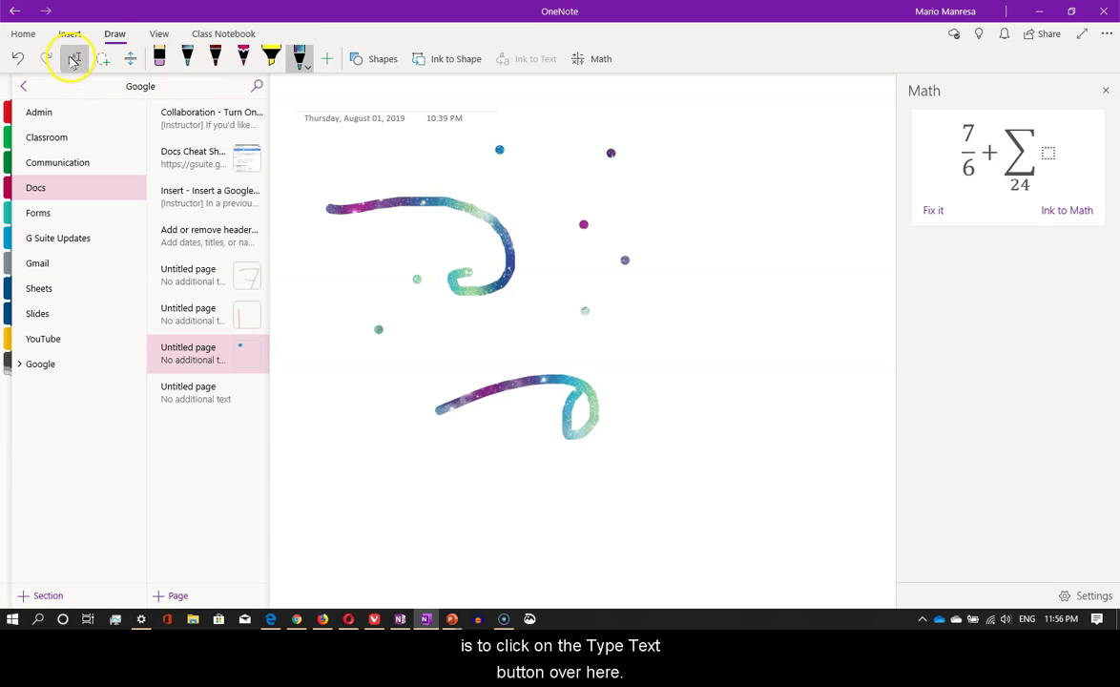
left_click(75, 60)
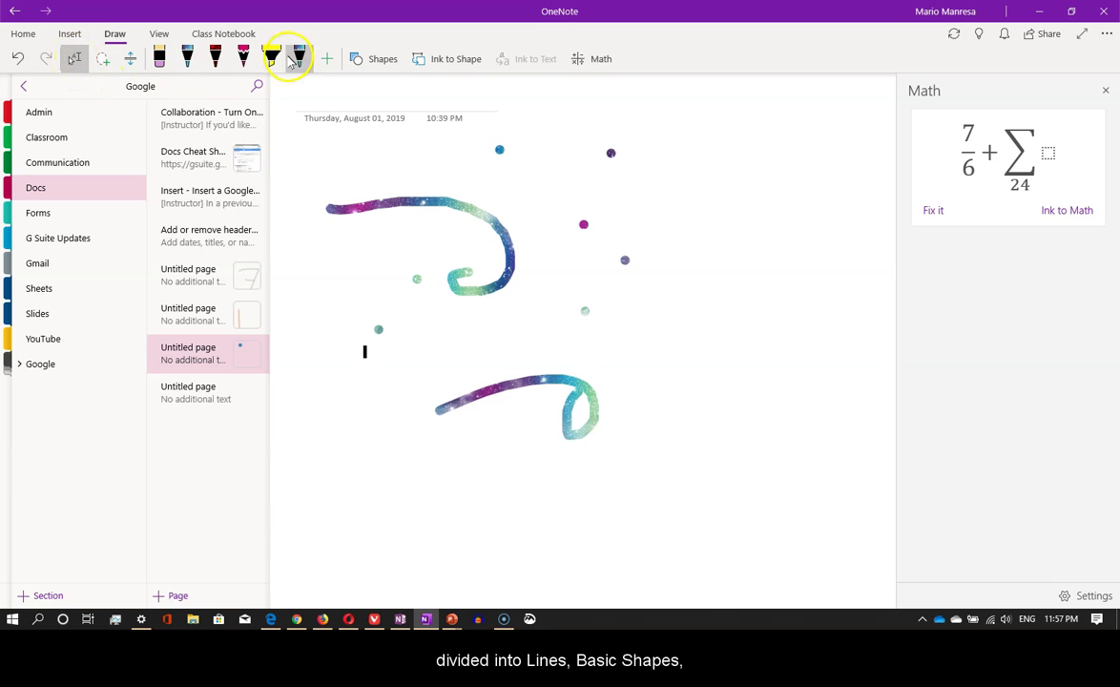
Look over the line, basic and graph shapes, and choose the thick pen with the Lava colour for drawing
left_click(374, 58)
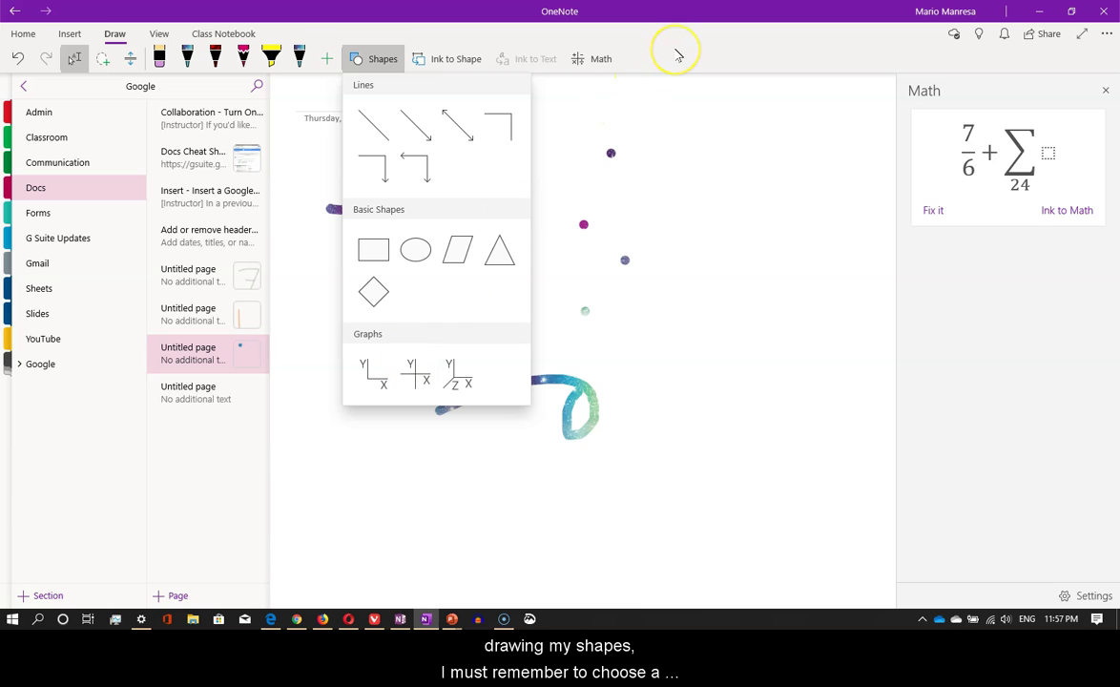
left_click(677, 55)
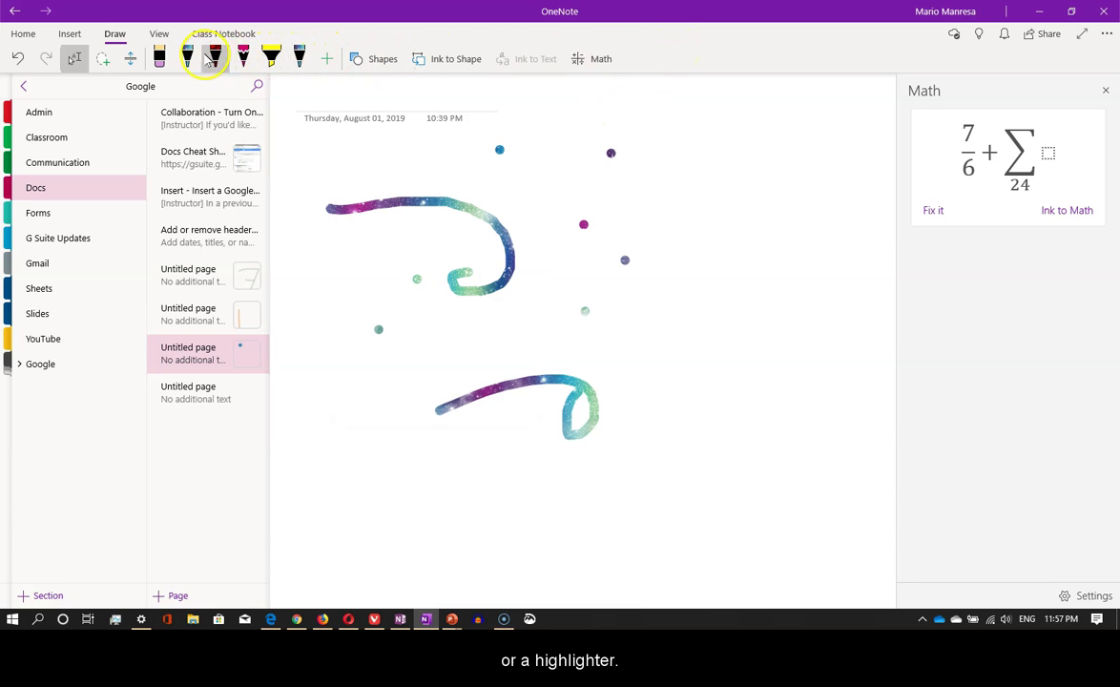
left_click(217, 58)
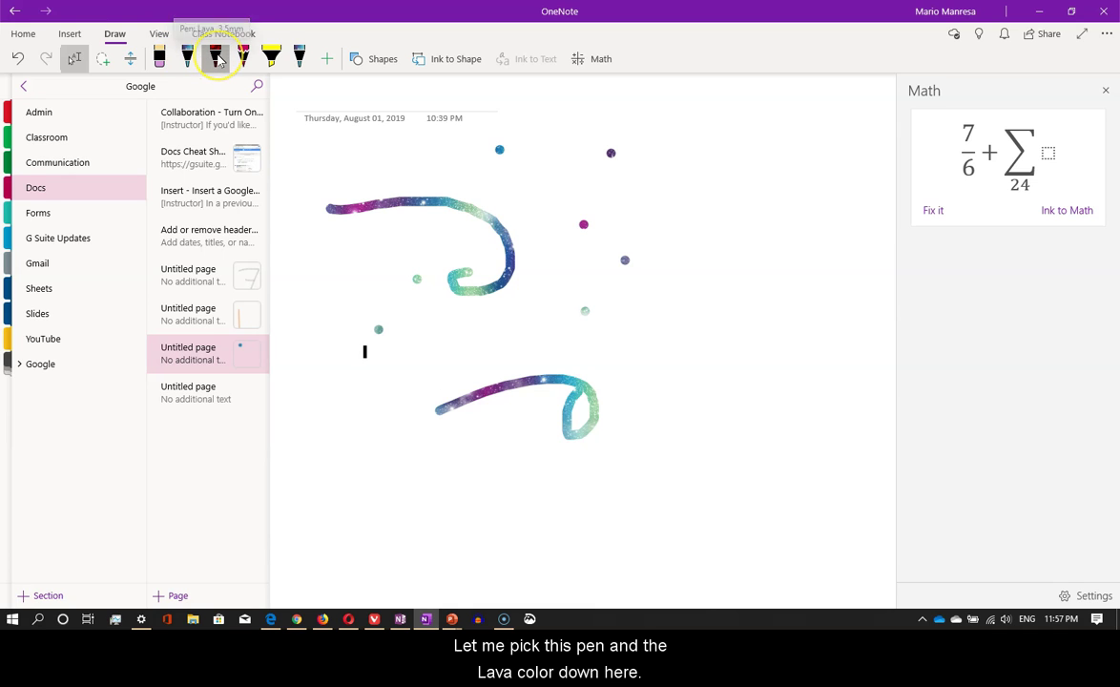
left_click(216, 58)
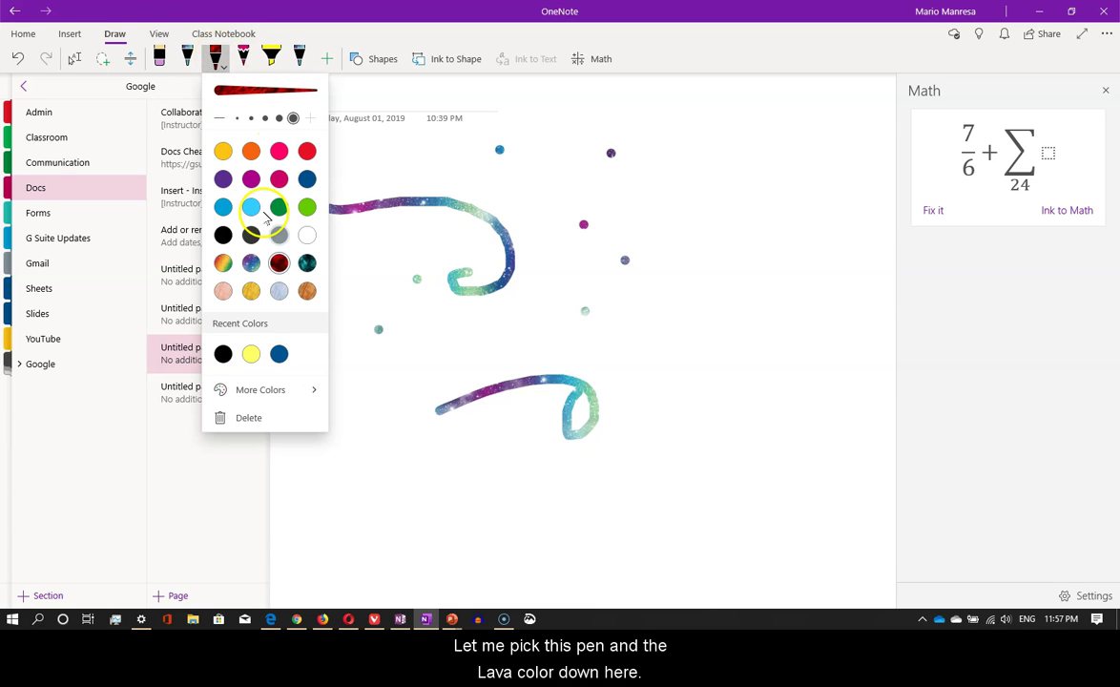
left_click(278, 263)
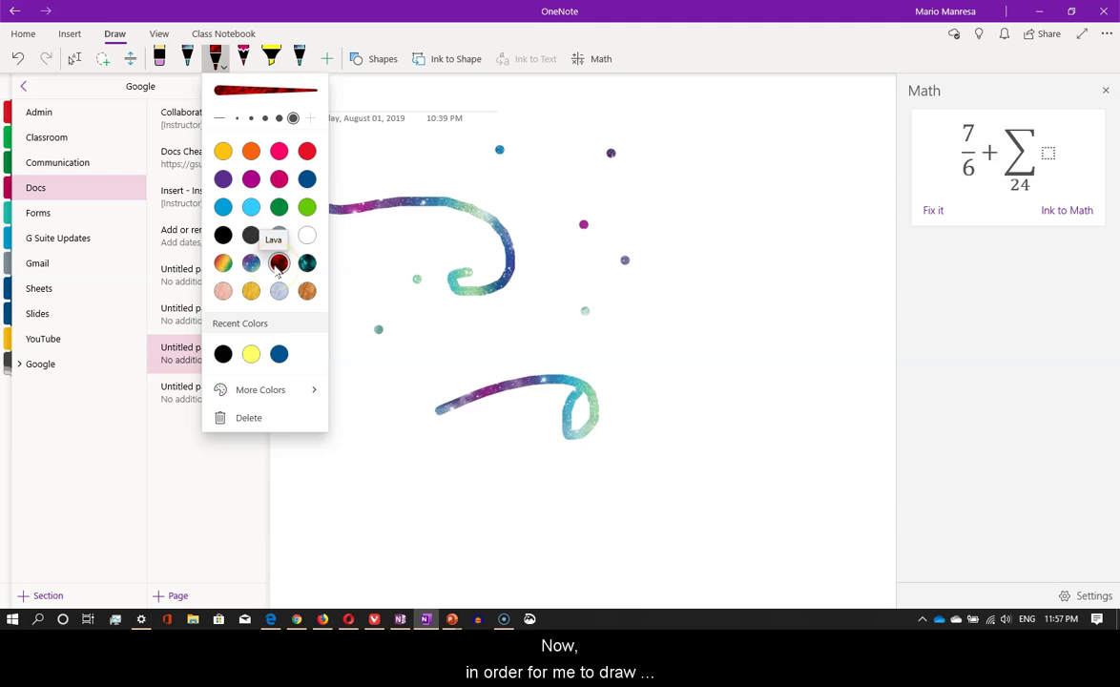
left_click(701, 59)
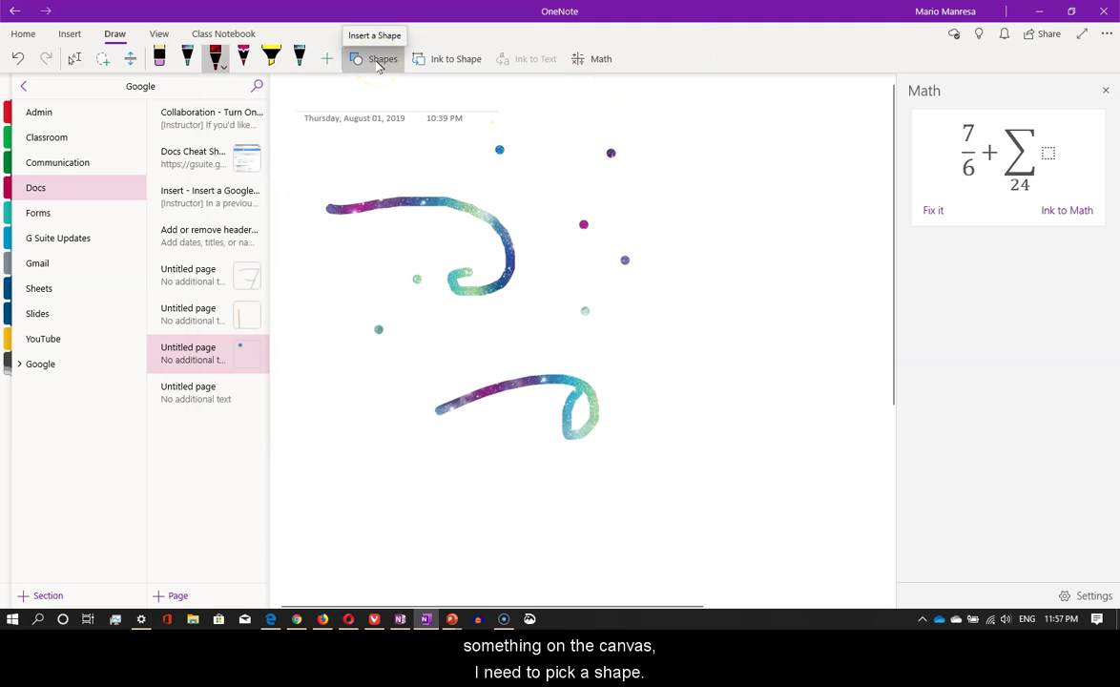
Draw a Lava-bordered rectangle with the Rectangle shape to the right of the dots, and sketch a freehand rectangle below it
left_click(379, 61)
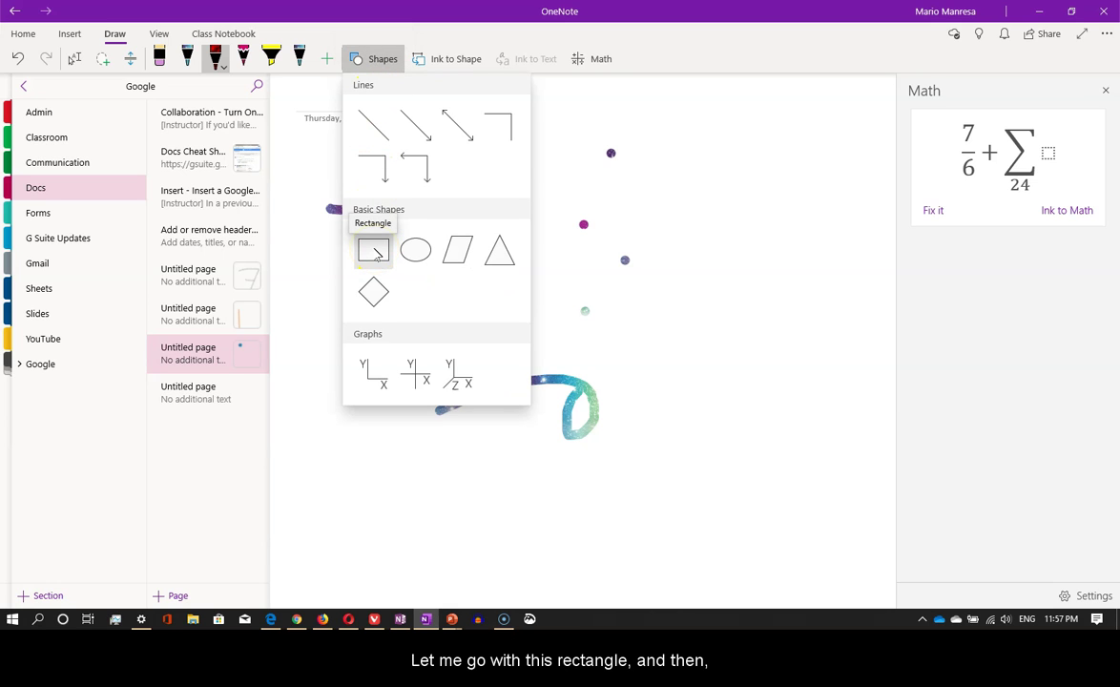
left_click(373, 250)
left_click_drag(635, 203, 812, 307)
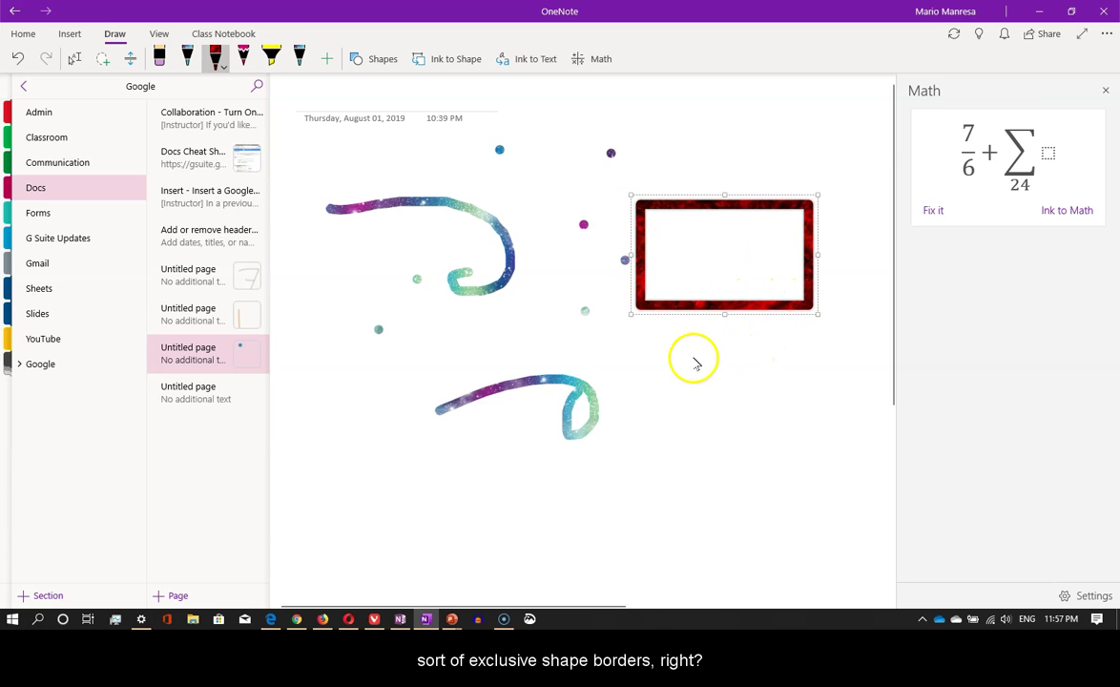
mouse_move(694, 358)
left_mouse_down()
mouse_move(692, 472)
mouse_move(620, 490)
mouse_move(620, 370)
mouse_move(721, 365)
left_mouse_up()
Draw a smaller, flatter Lava-bordered rectangle with the Rectangle shape between the two curled strokes on the page's left side
left_click(372, 60)
left_click(368, 248)
left_click_drag(319, 334, 482, 393)
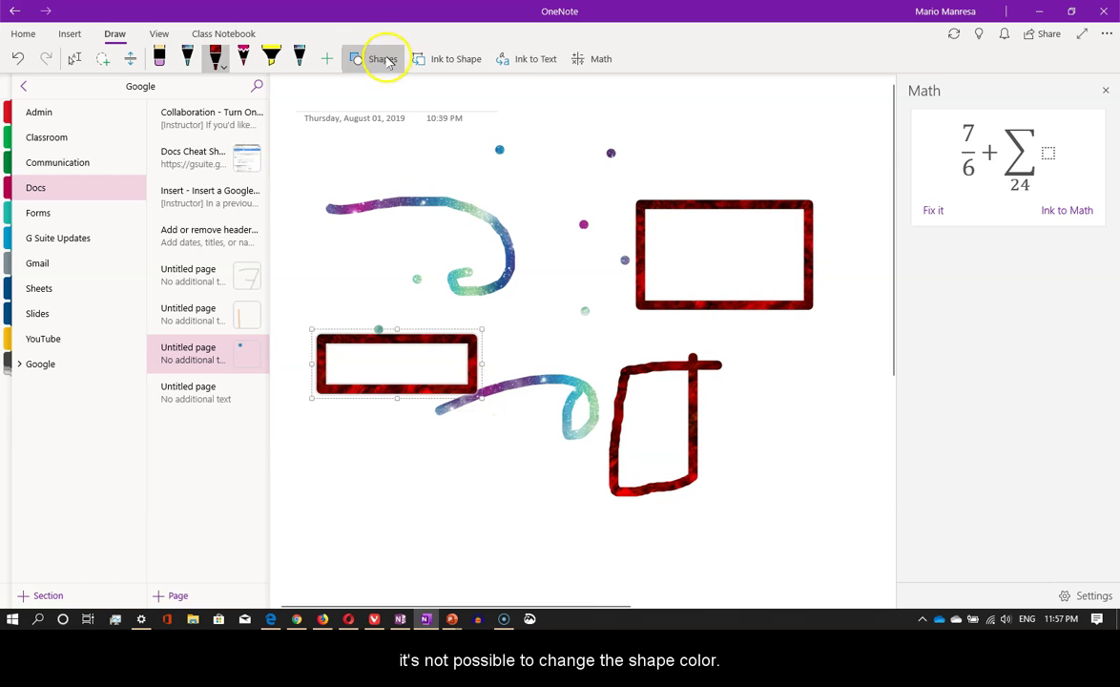
Draw a wide Lava-bordered ellipse below the small flat rectangle
left_click(381, 59)
left_click(414, 250)
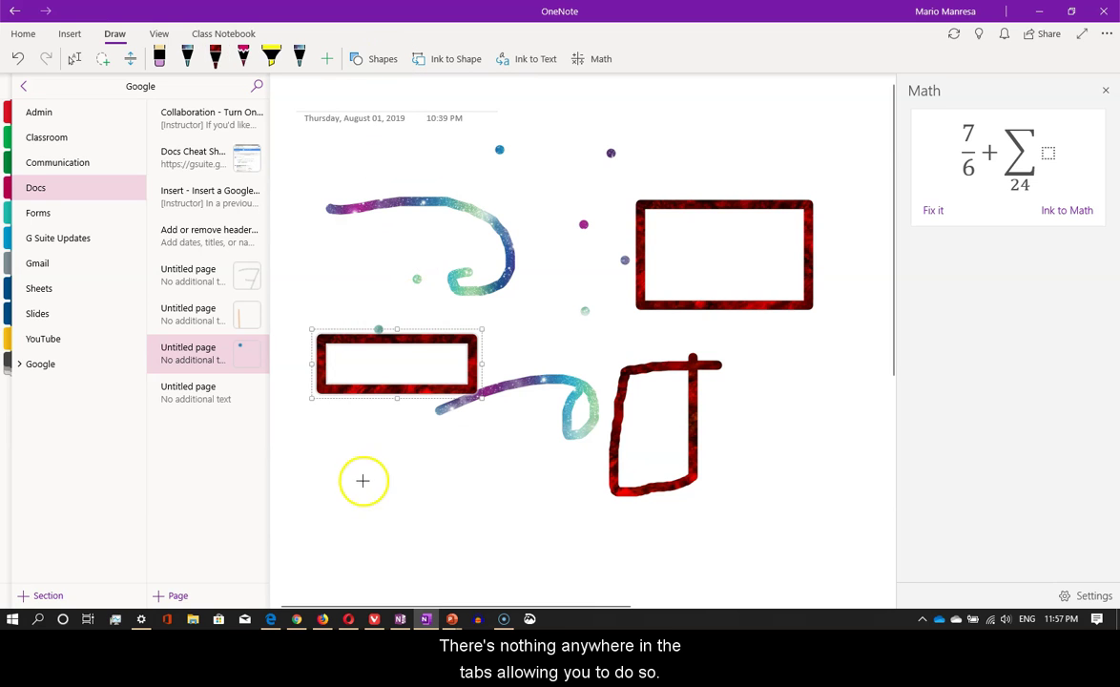
left_click_drag(362, 447, 549, 550)
left_click(385, 58)
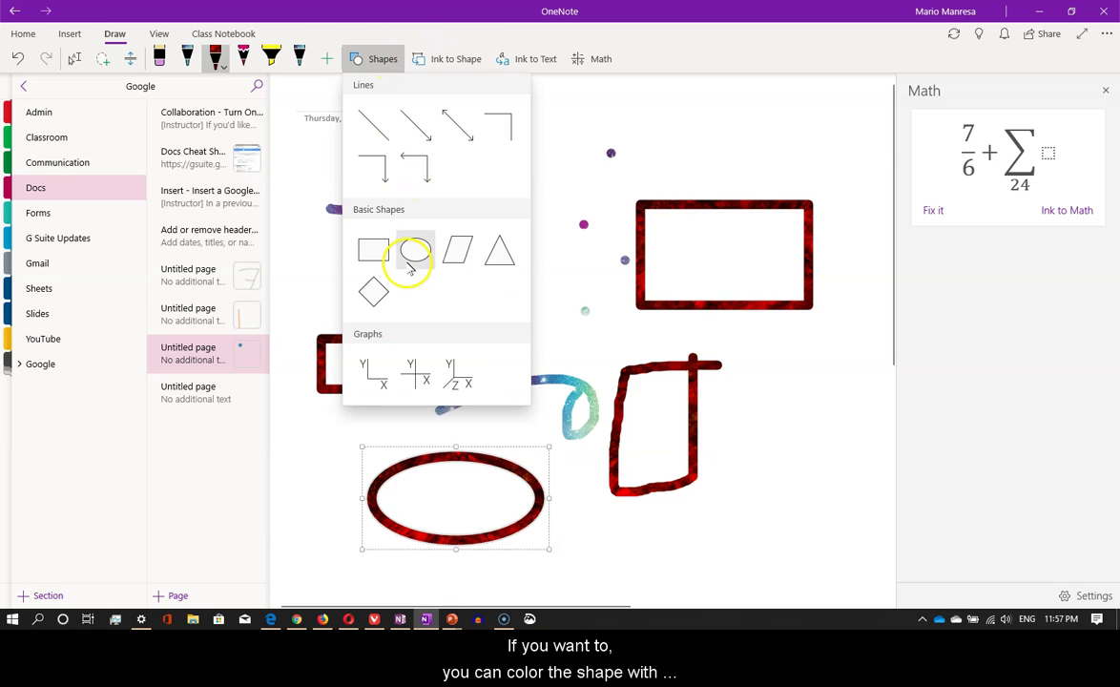
Colour the inside of the large upper rectangle with the thickest yellow highlighter, staying within its borders
left_click(271, 59)
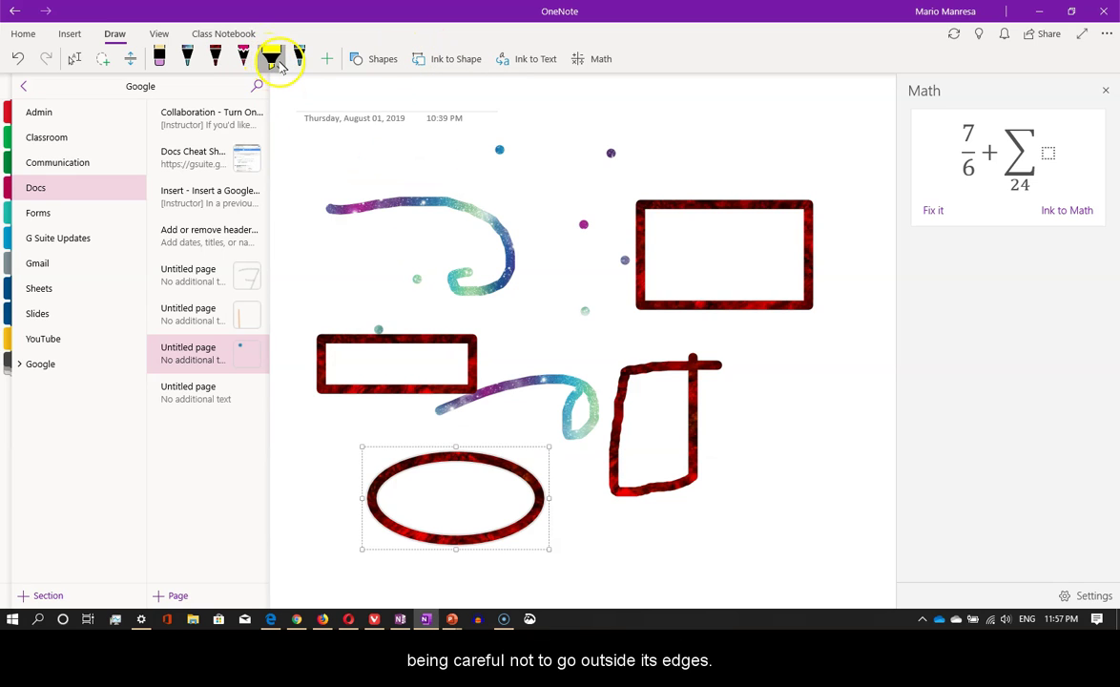
left_click(274, 60)
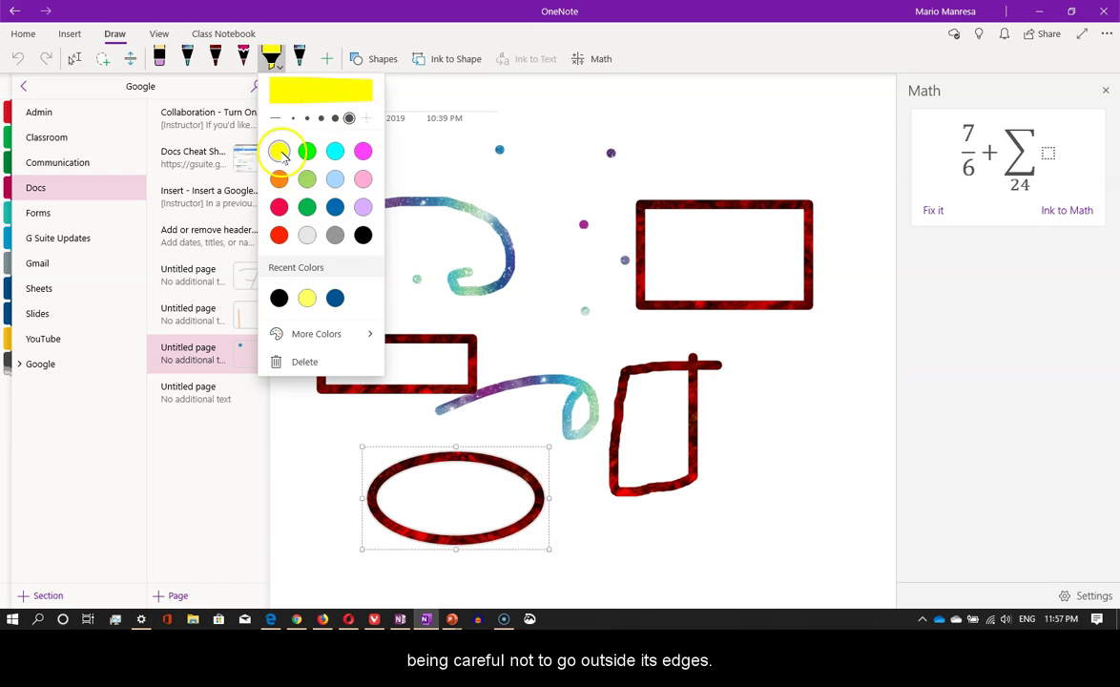
left_click(652, 226)
mouse_move(654, 223)
left_mouse_down()
mouse_move(739, 239)
mouse_move(662, 255)
mouse_move(780, 260)
mouse_move(680, 282)
mouse_move(797, 291)
left_mouse_up()
left_click_drag(796, 234, 756, 222)
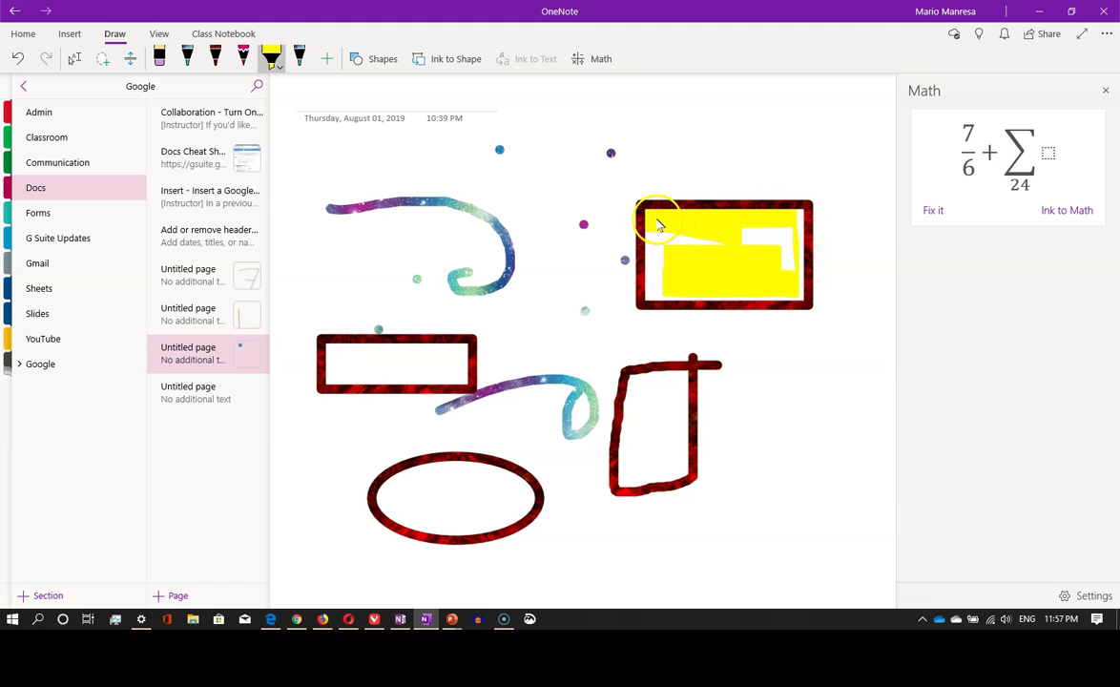
left_click_drag(644, 243, 676, 254)
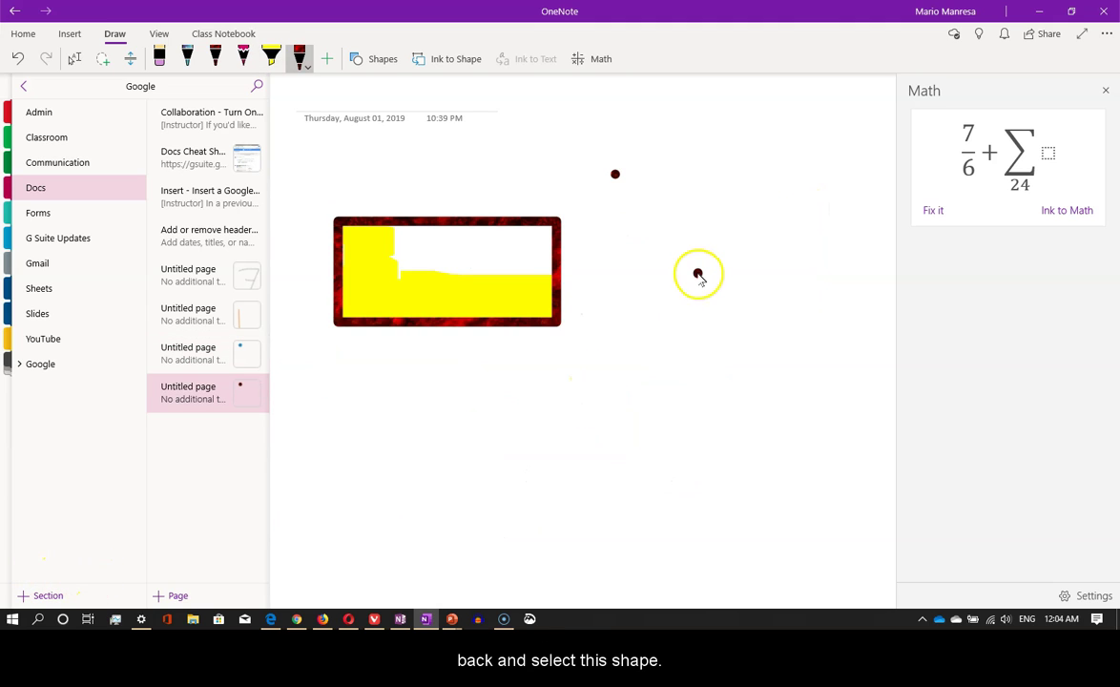
Sketch a few loose Lava strokes beside the partly yellow rectangle, and view the rectangle's editing options
mouse_move(696, 271)
left_mouse_down()
mouse_move(720, 291)
mouse_move(708, 363)
mouse_move(622, 395)
left_mouse_up()
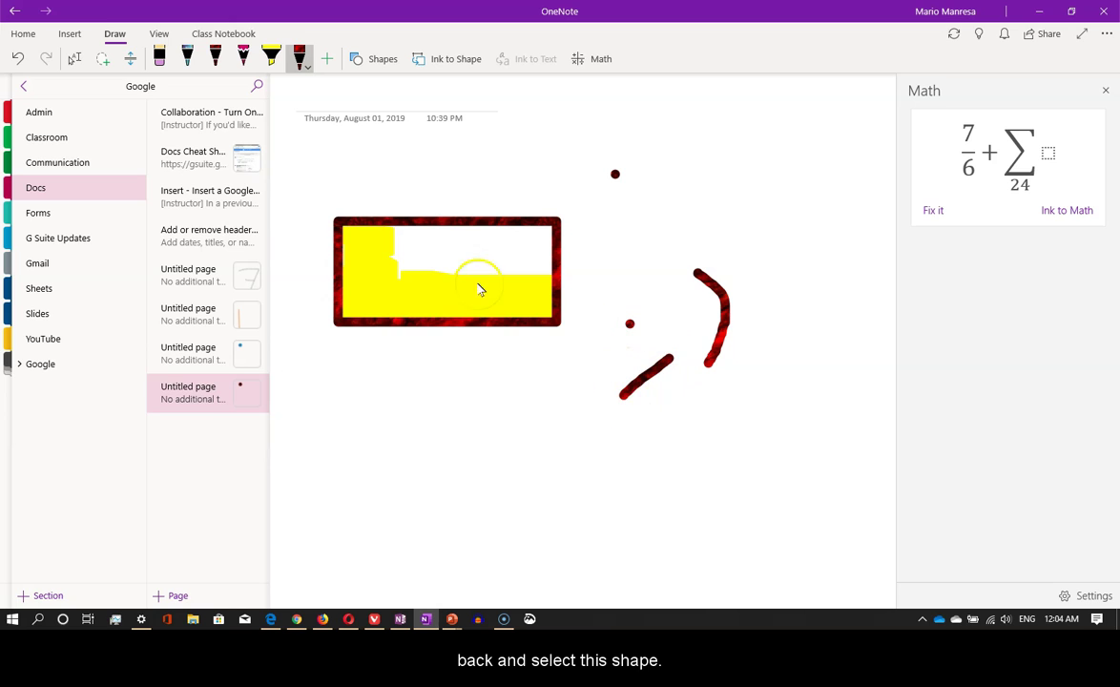
left_click(73, 58)
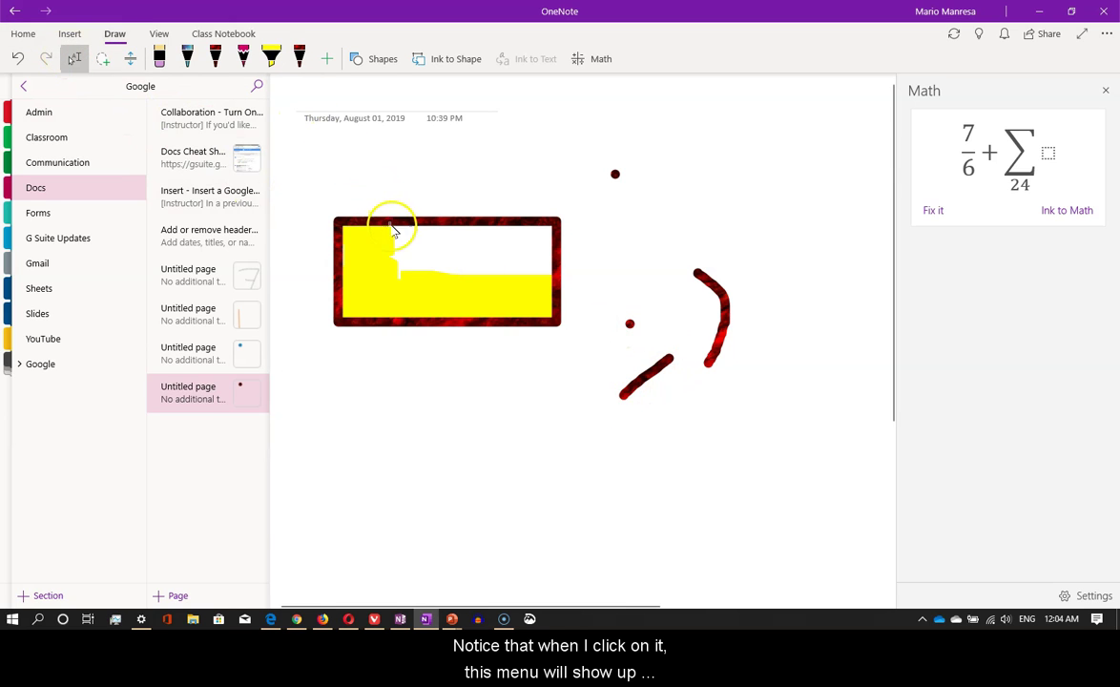
left_click(408, 227)
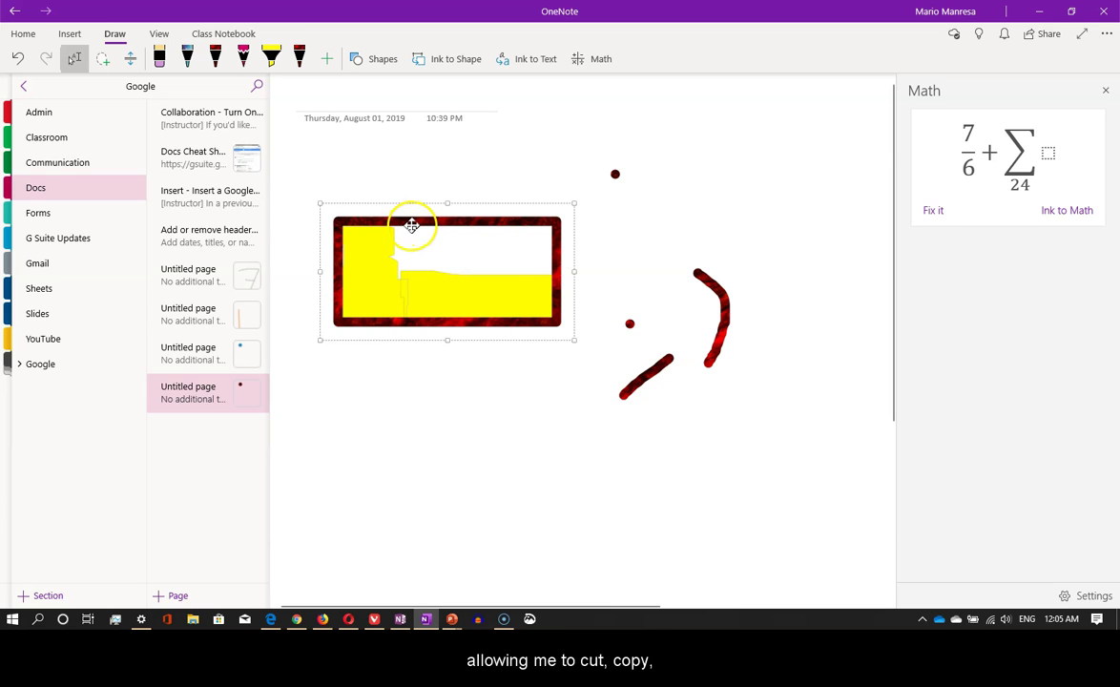
right_click(412, 225)
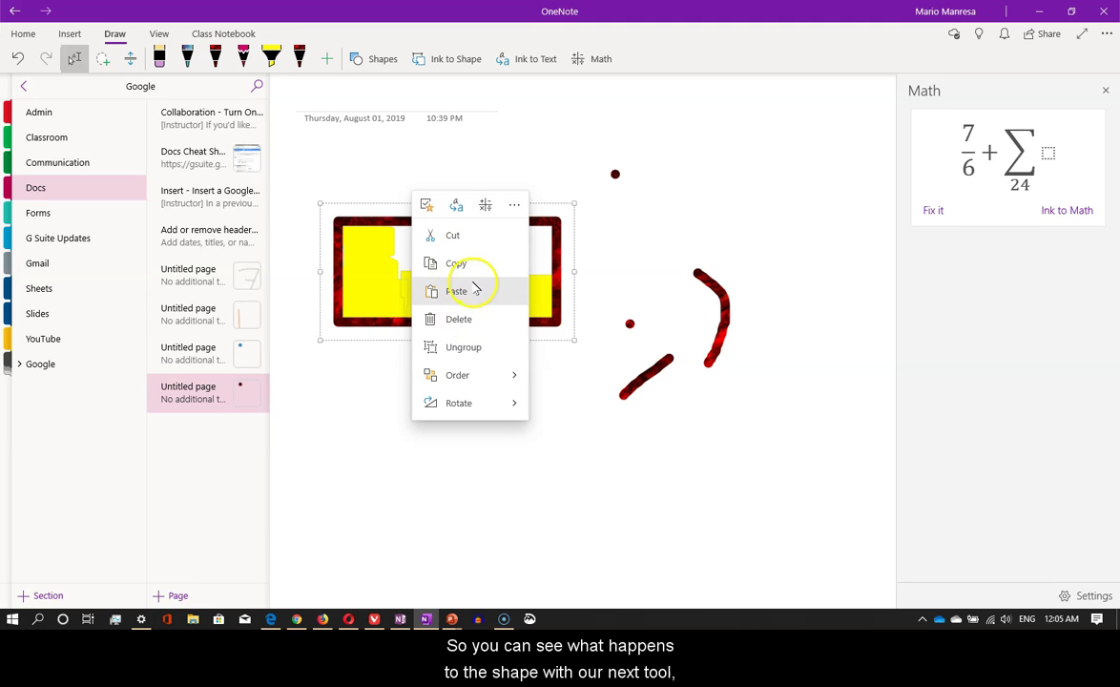
left_click(617, 246)
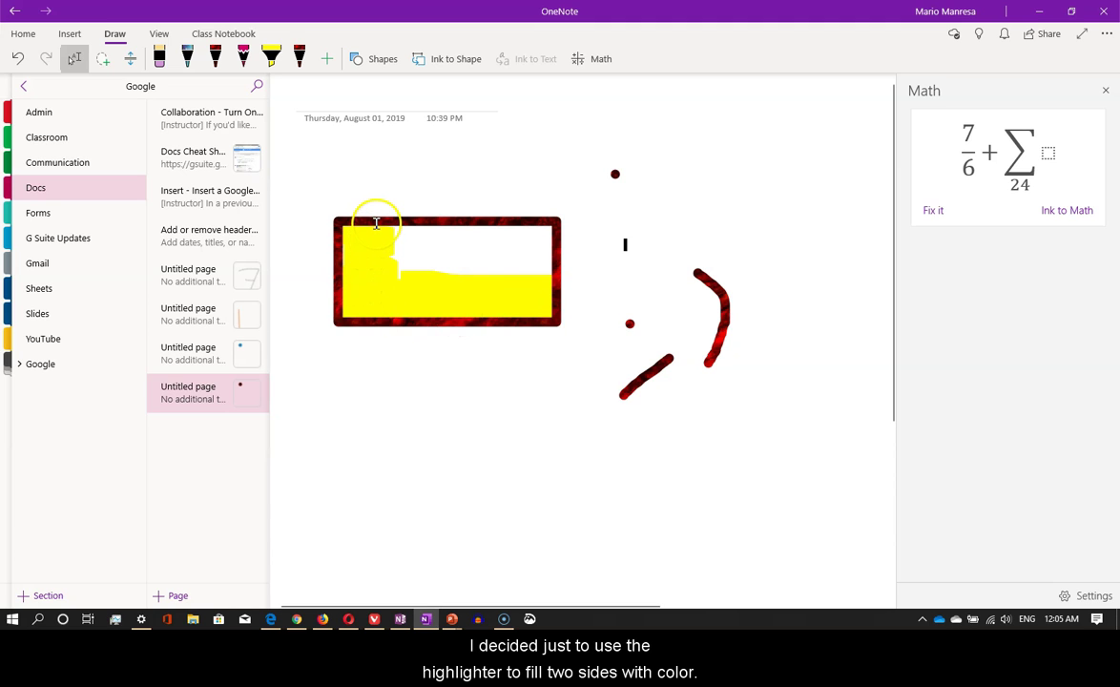
Try rotating the partly yellow rectangle right by 90°, and undo the rotation
left_click(375, 222)
right_click(375, 221)
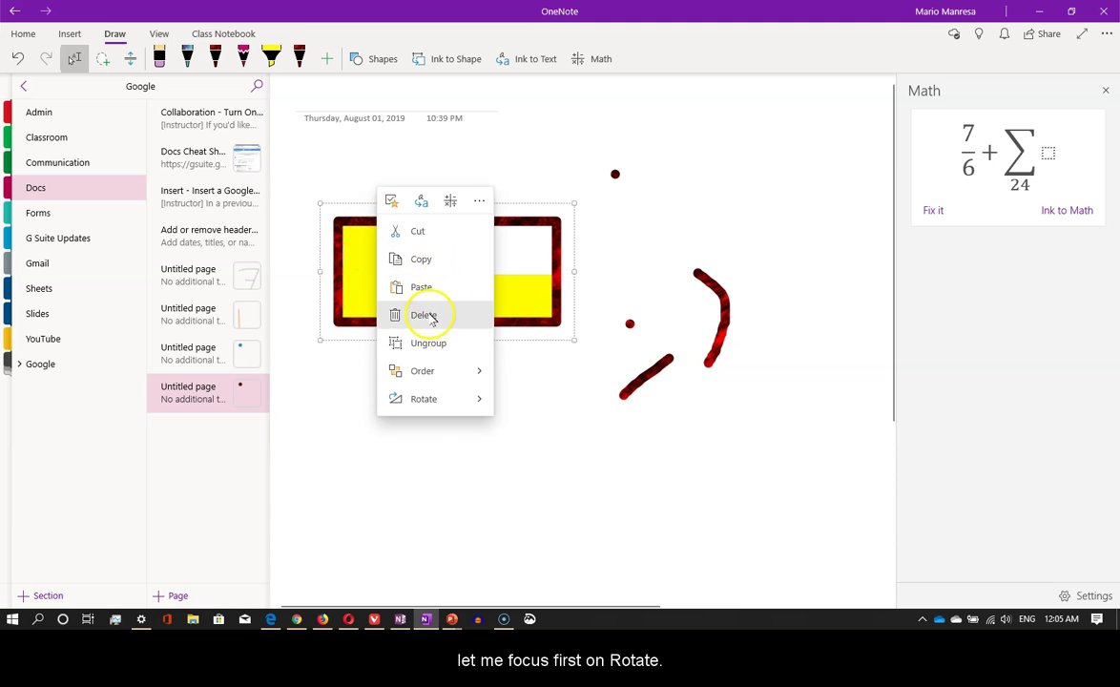
left_click(435, 398)
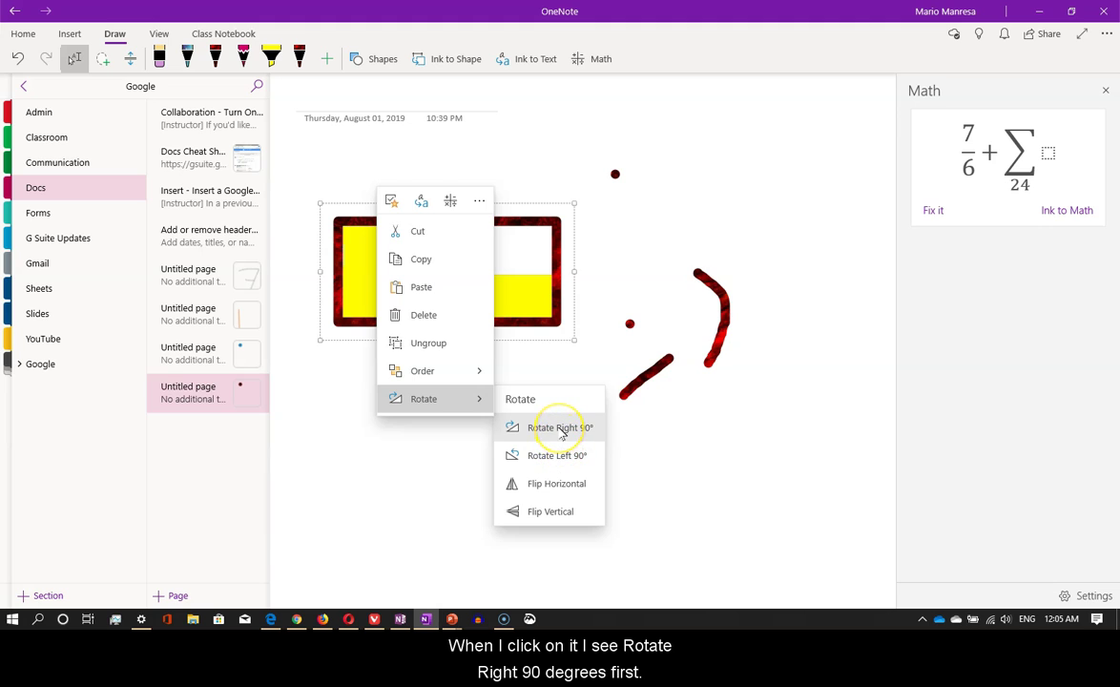
left_click(562, 429)
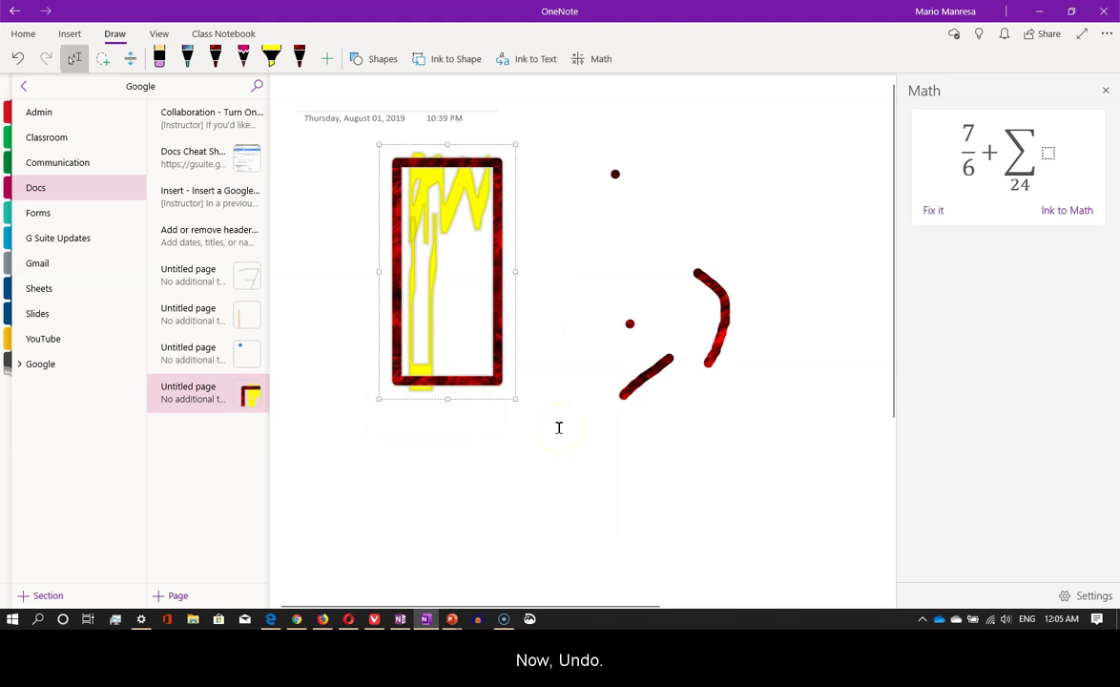
key("ctrl+z")
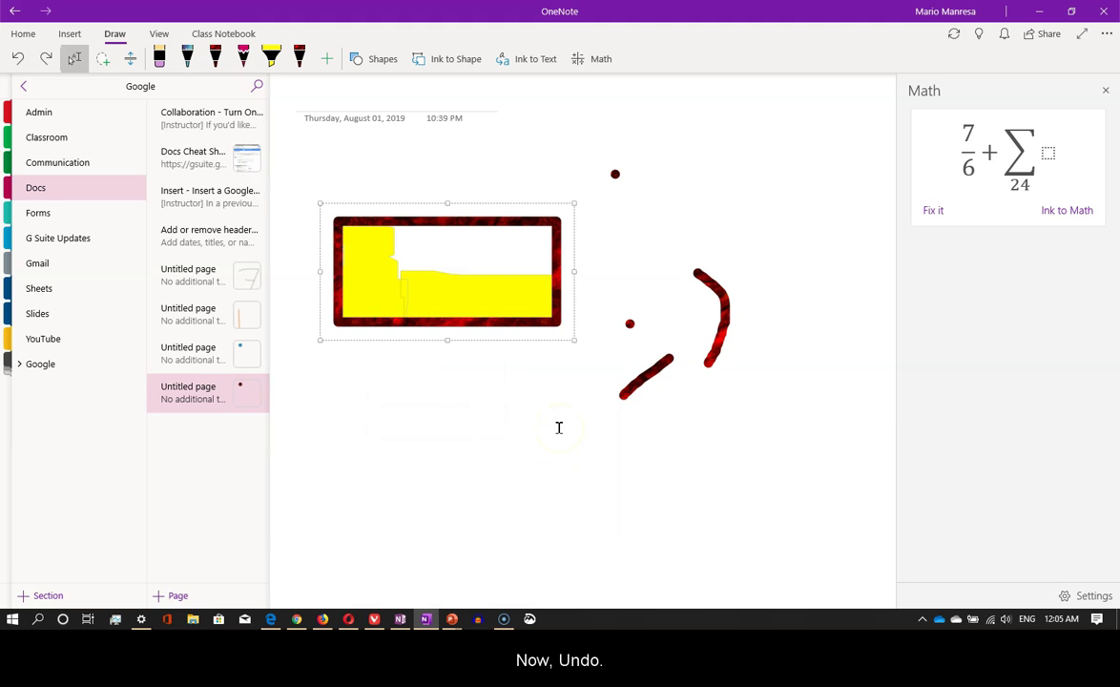
Try rotating the partly yellow rectangle left by 90°, and undo the rotation
right_click(429, 213)
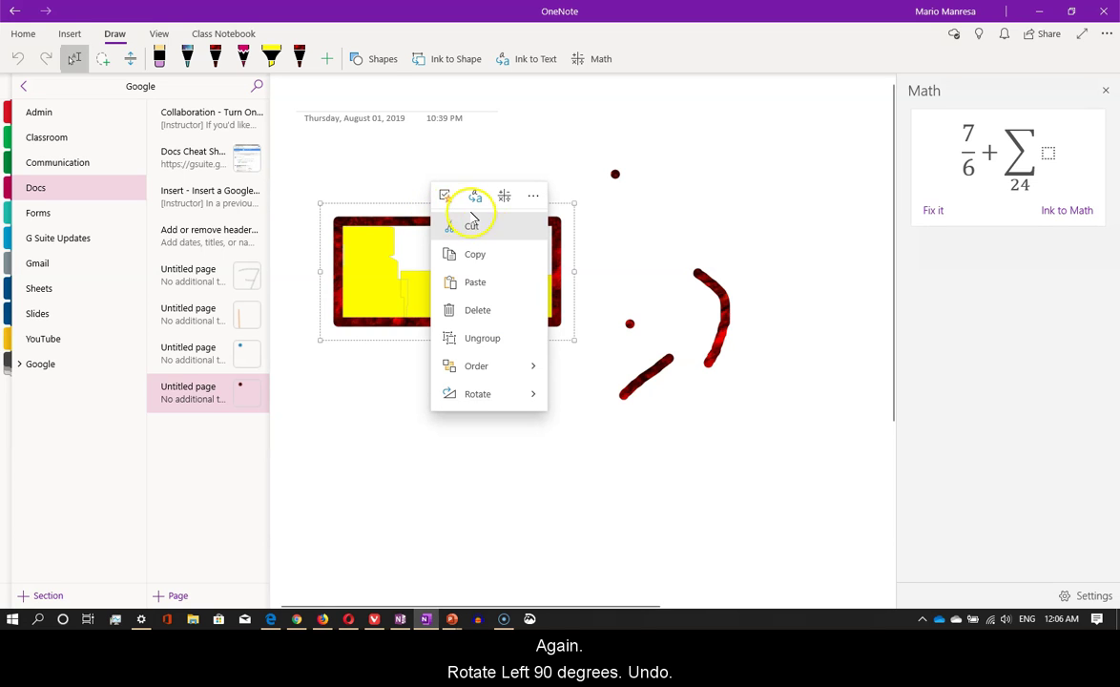
mouse_move(492, 394)
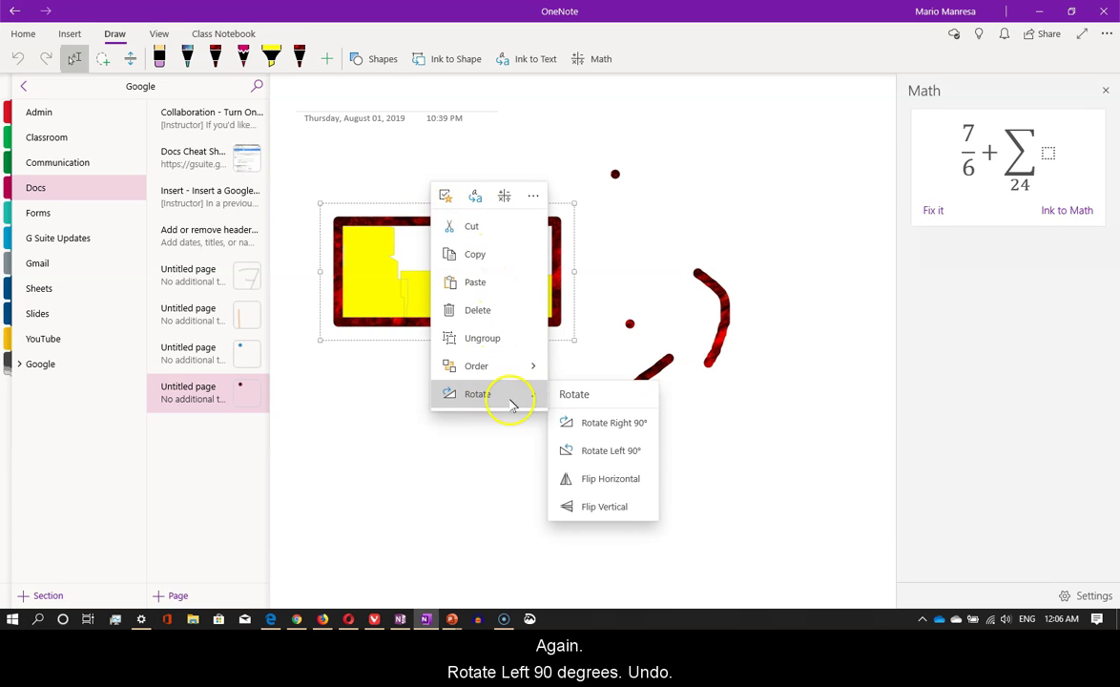
left_click(622, 451)
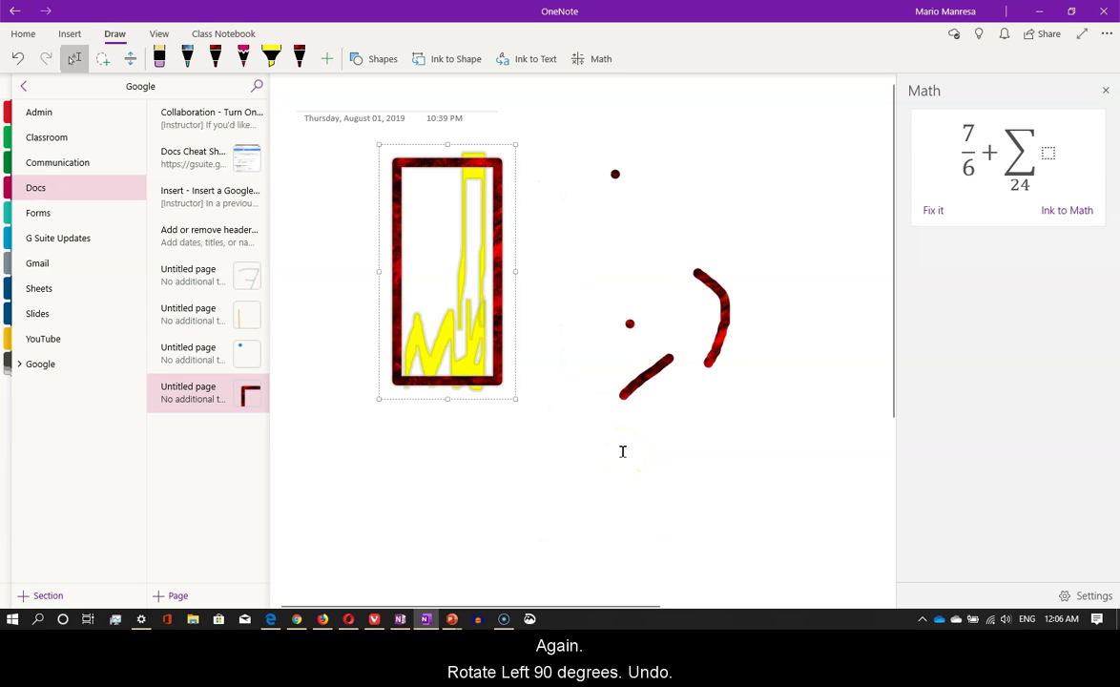
key("ctrl+z")
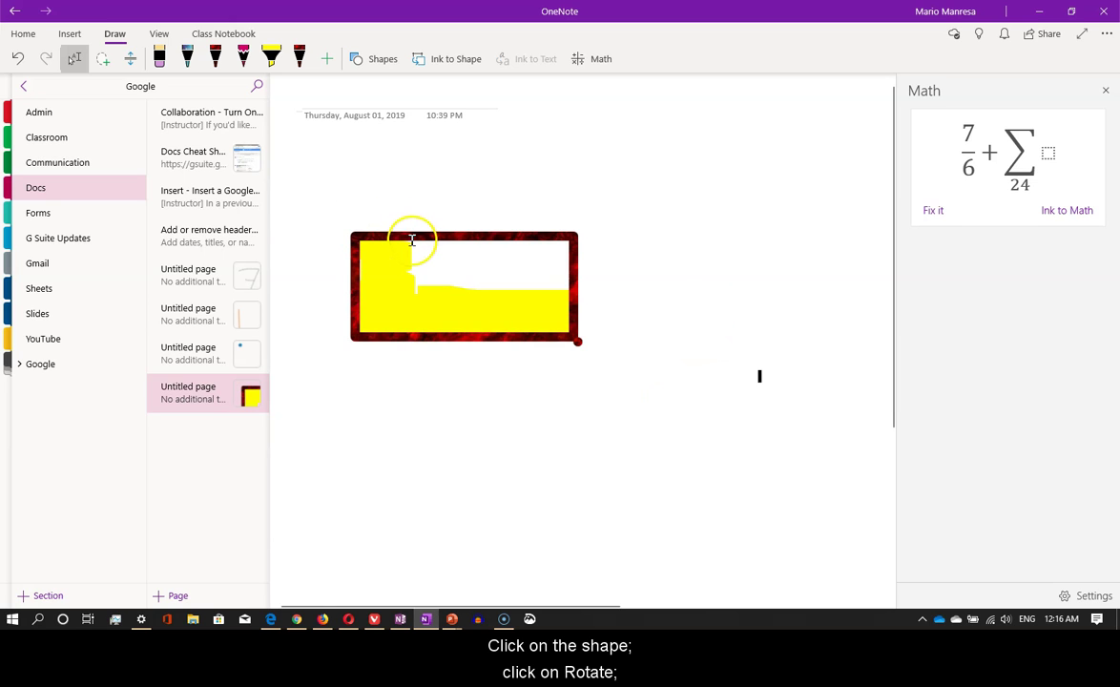
Try flipping the partly yellow rectangle horizontally, and undo the flip
left_click(411, 241)
right_click(411, 241)
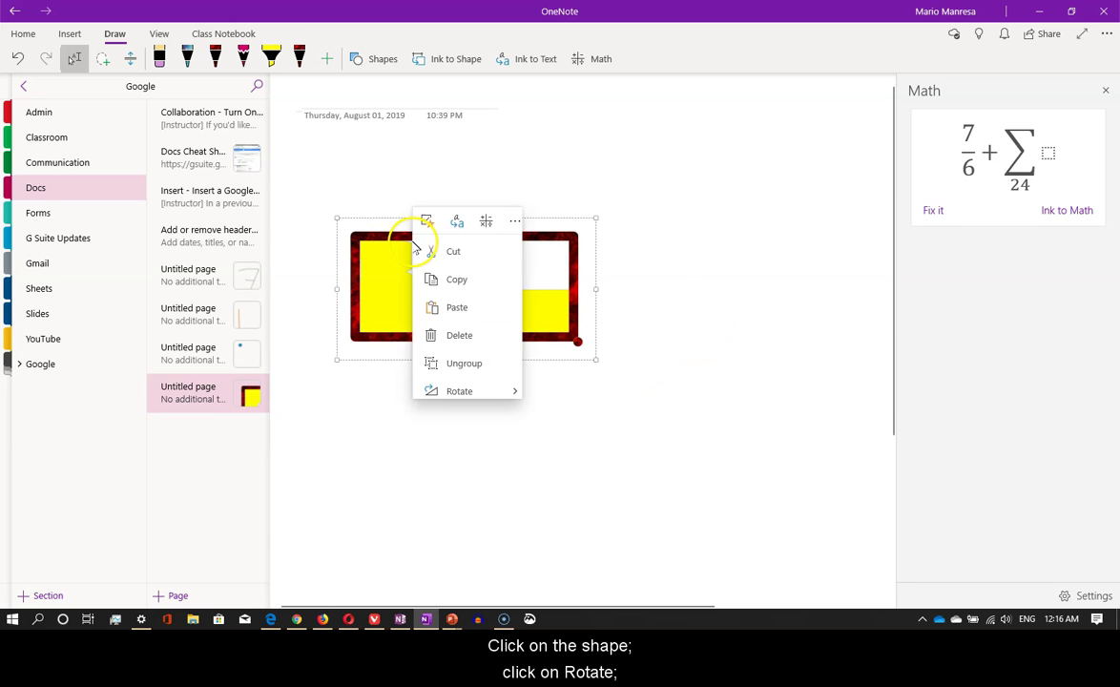
left_click(466, 393)
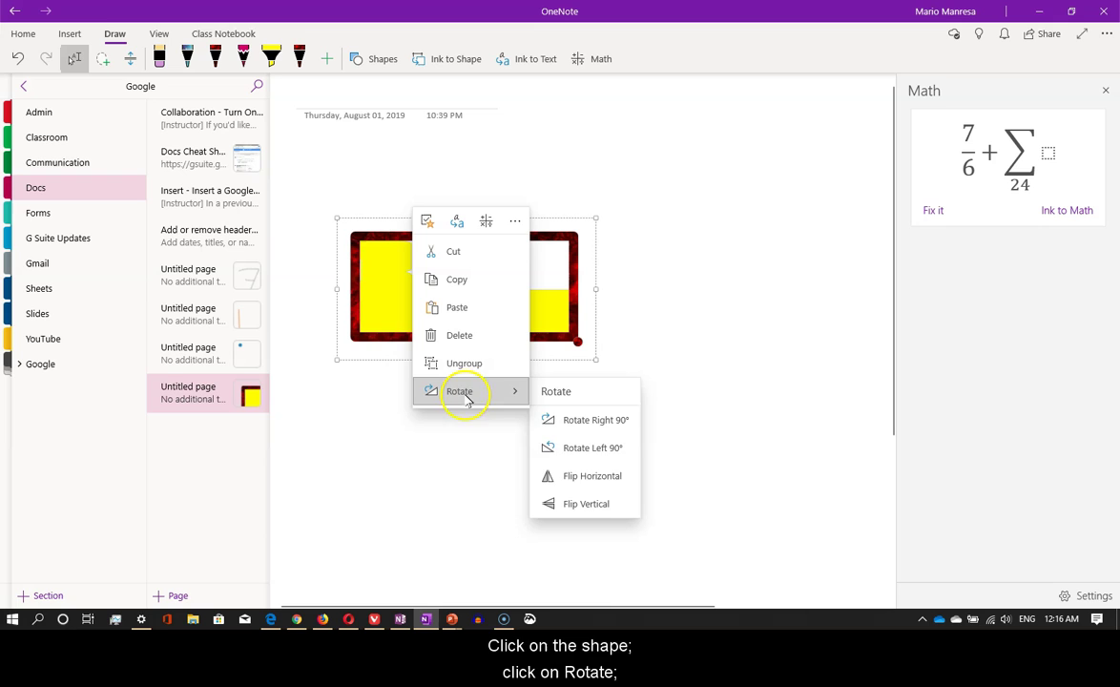
left_click(576, 477)
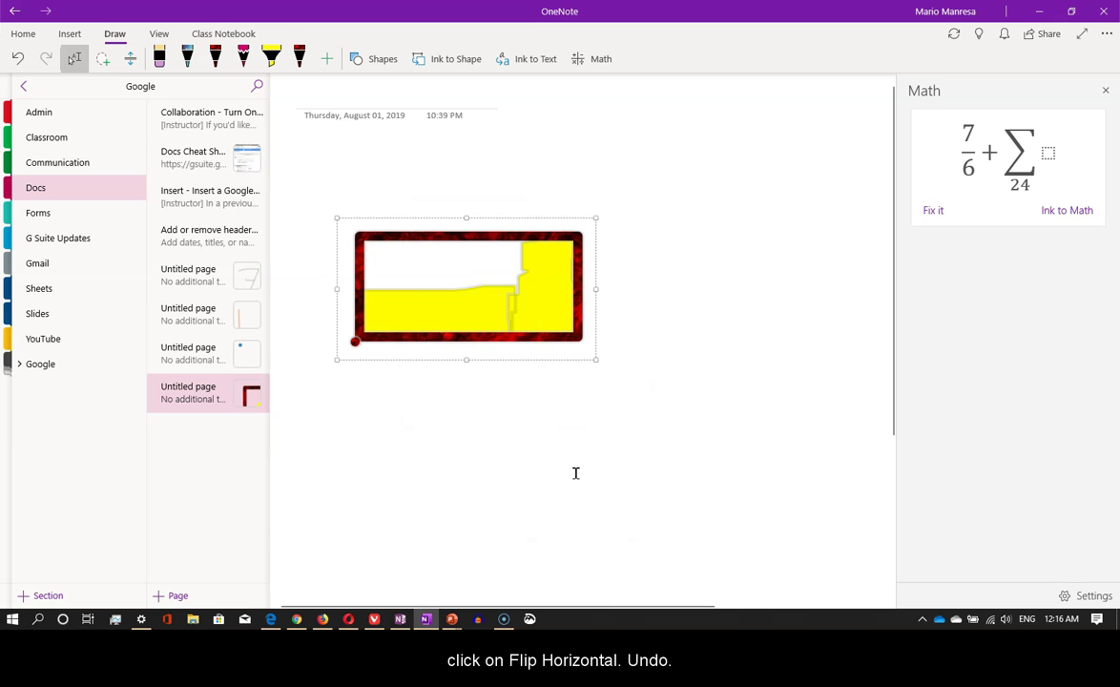
key("ctrl+z")
Flip the partly yellow rectangle vertically
left_click(428, 255)
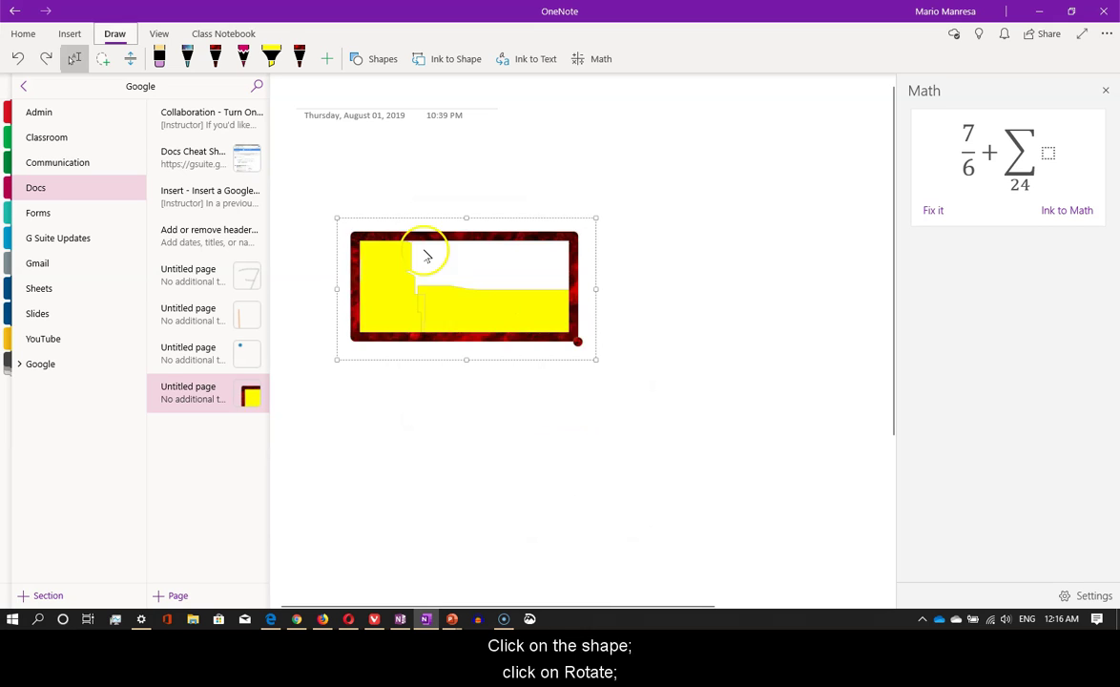
right_click(423, 242)
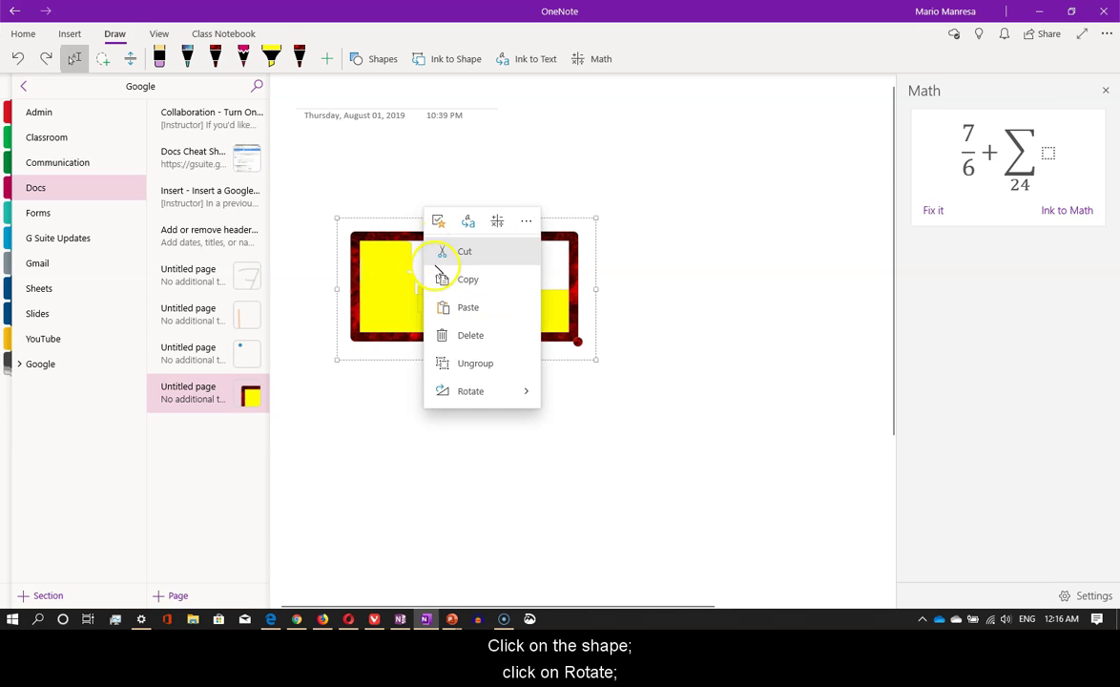
left_click(474, 393)
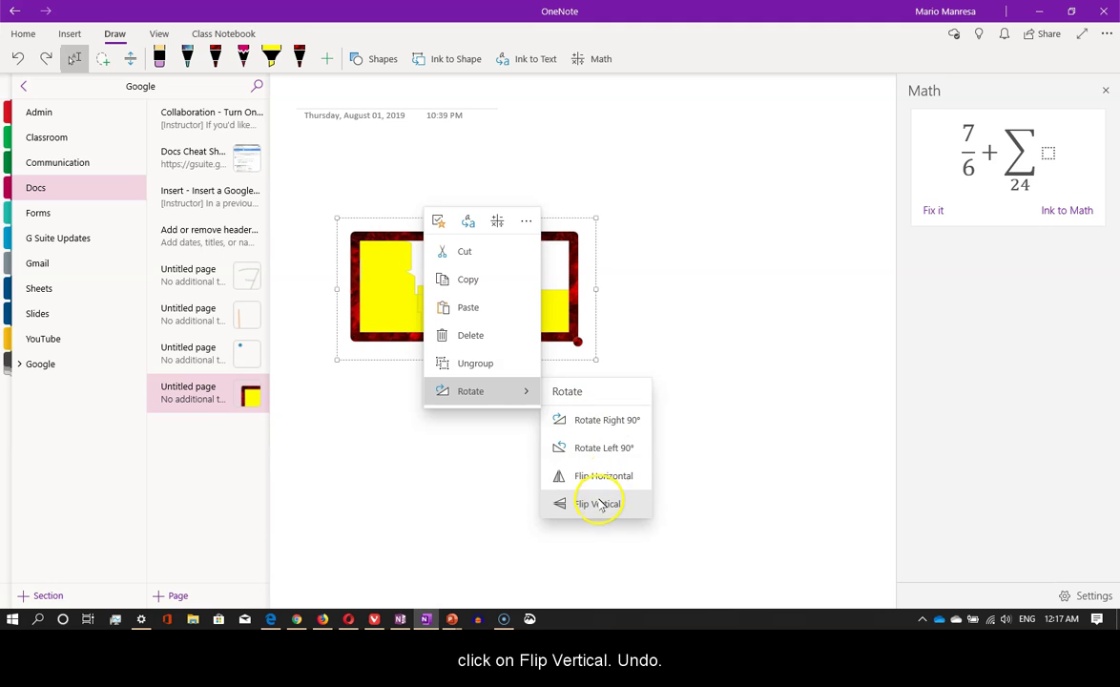
left_click(598, 505)
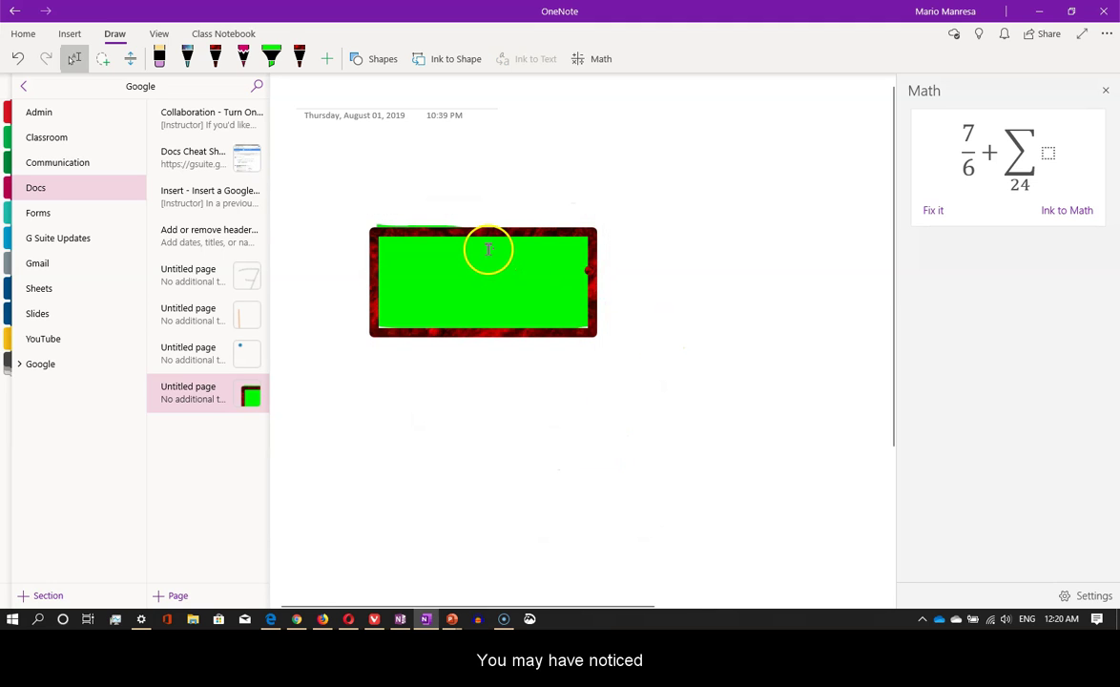
Check the editing options of the green-filled rectangle for the Ungroup command, and dismiss them without a change
left_click(487, 249)
left_click(487, 240)
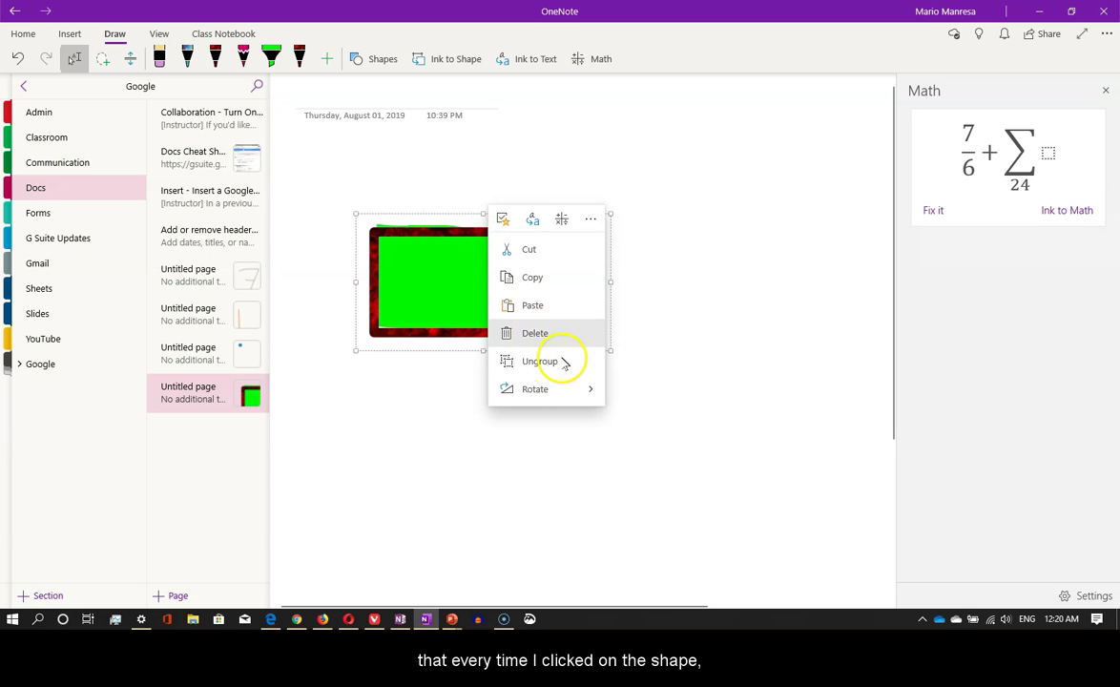
left_click(672, 324)
left_click(499, 233)
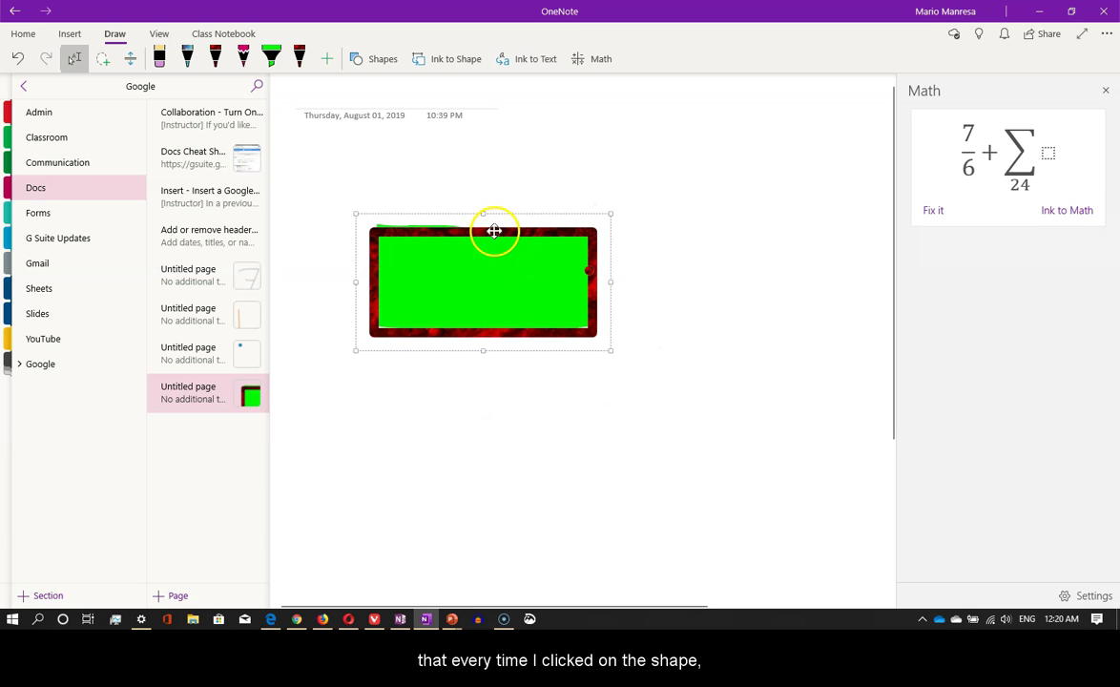
left_click(495, 234)
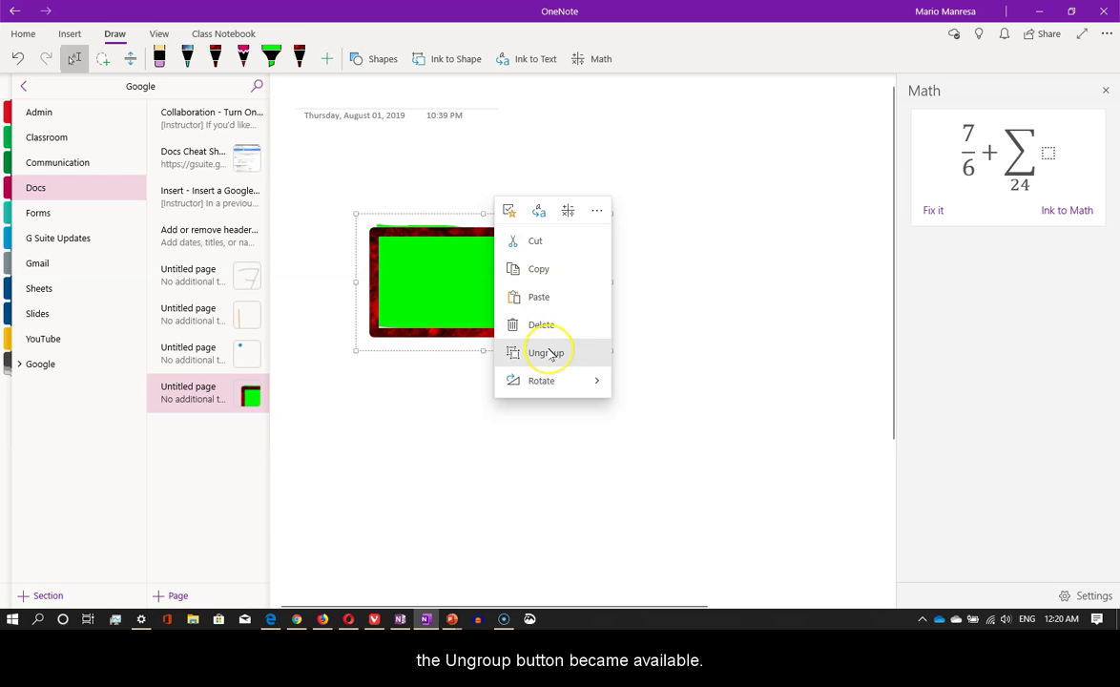
left_click(642, 325)
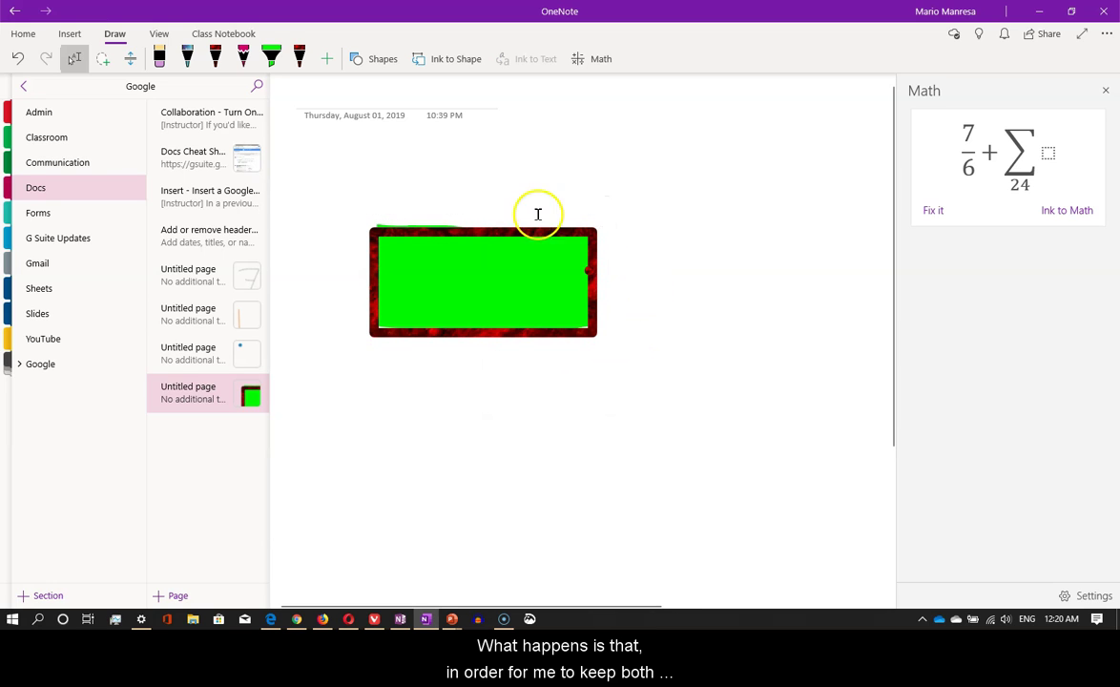
Ungroup the green-filled rectangle, and try moving its Lava border down and to the right off the green colour before undoing that move
mouse_move(344, 214)
left_mouse_down()
mouse_move(406, 399)
mouse_move(668, 393)
left_mouse_up()
right_click(525, 340)
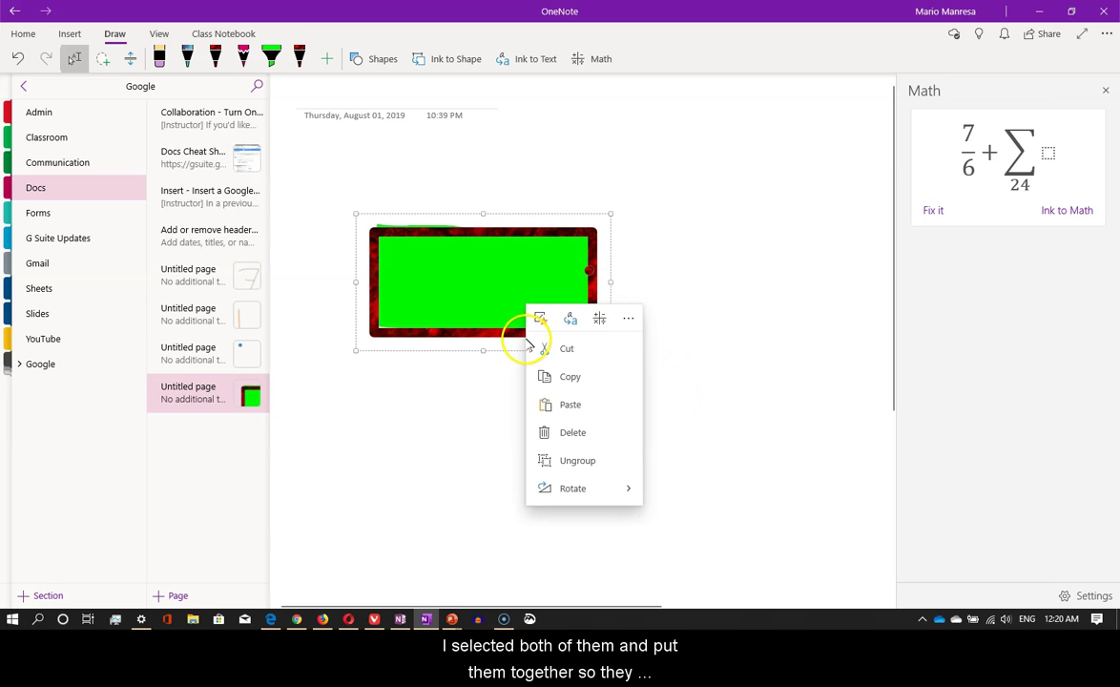
left_click(574, 463)
left_click(545, 387)
left_click_drag(530, 327, 658, 462)
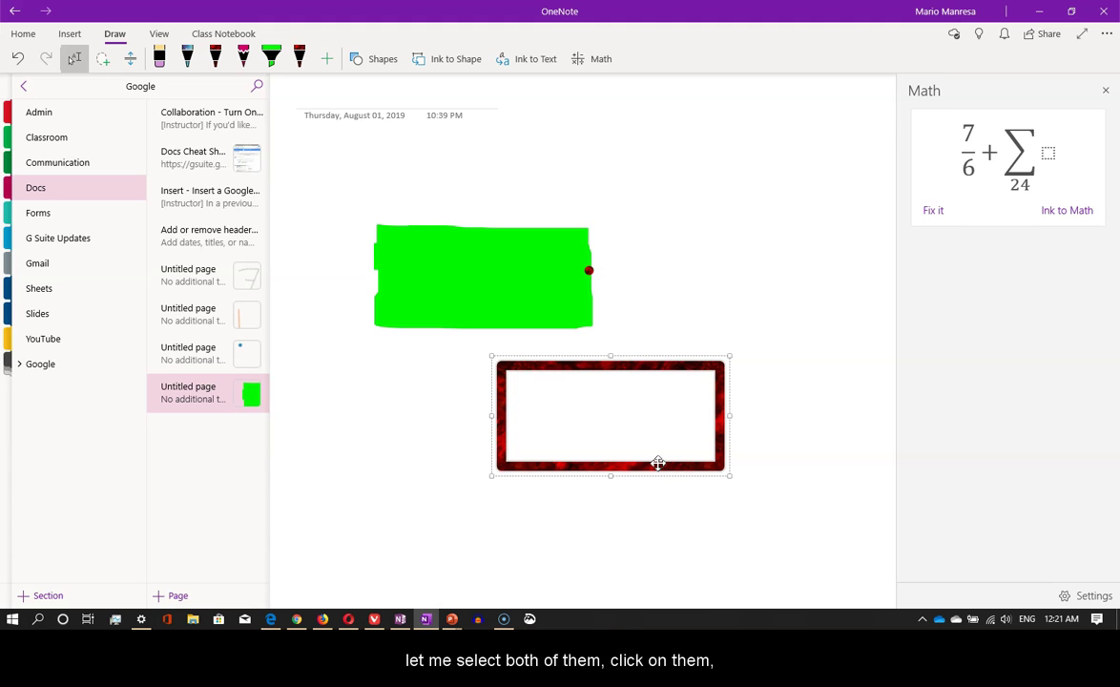
key("ctrl+z")
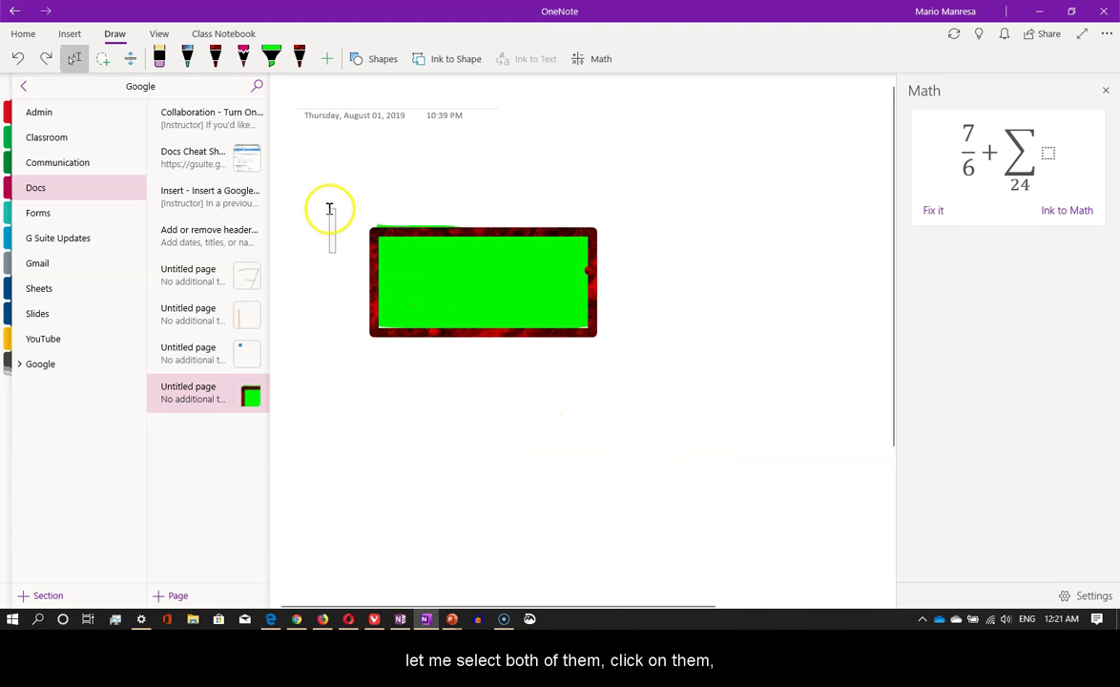
Group the Lava-bordered rectangle and its green fill into one object
left_click_drag(331, 224, 591, 393)
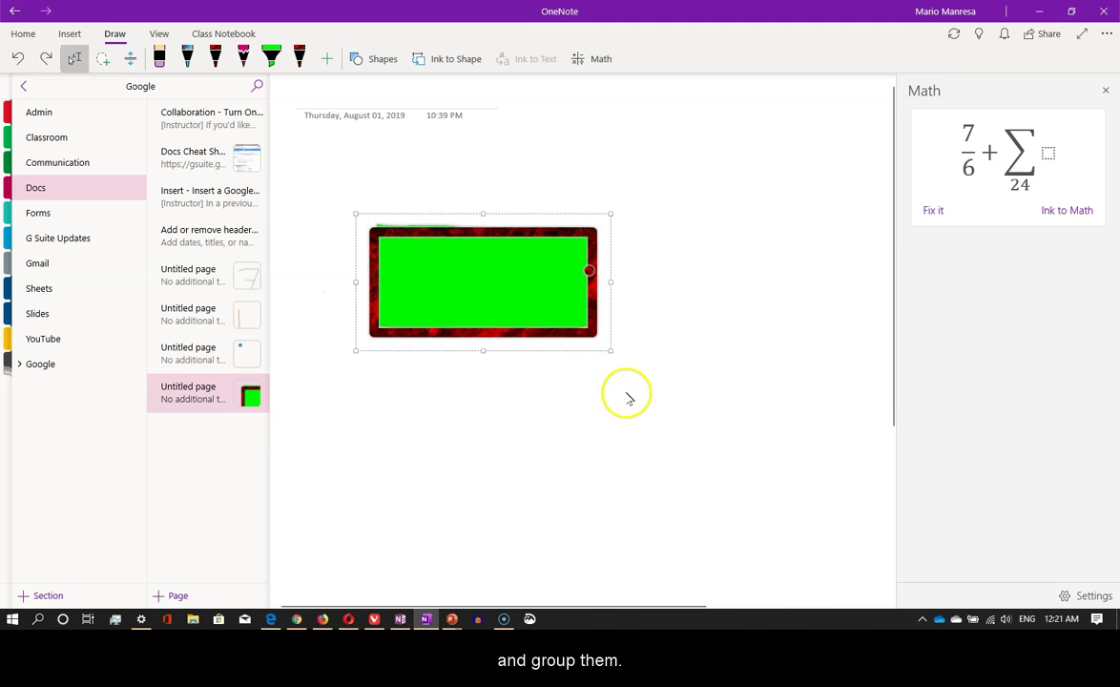
right_click(565, 346)
left_click(611, 461)
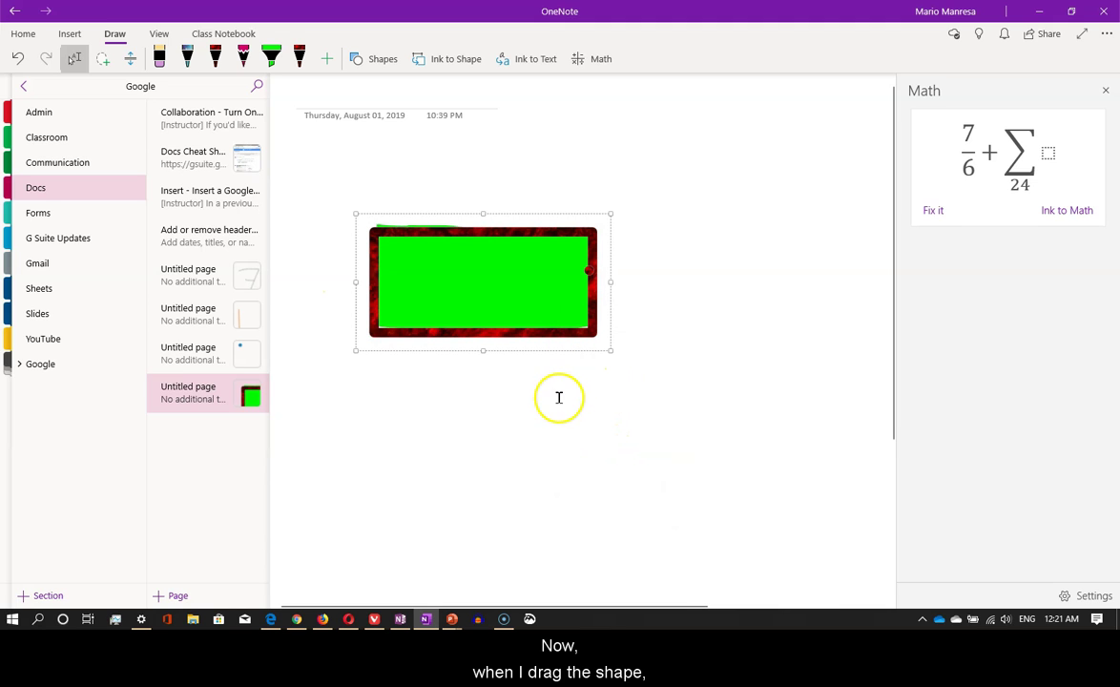
Move the grouped green rectangle down and to the right on the page, and bring it back up and to the left
left_click(559, 398)
left_click(523, 330)
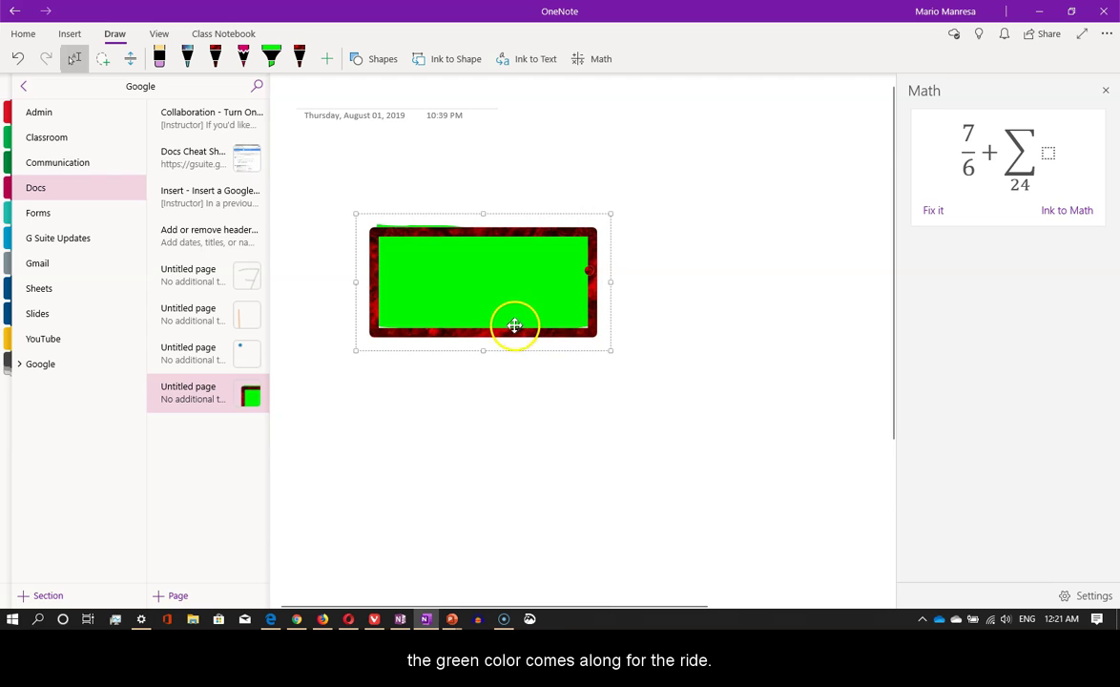
mouse_move(512, 325)
left_mouse_down()
mouse_move(600, 458)
mouse_move(681, 458)
left_mouse_up()
mouse_move(655, 380)
left_mouse_down()
mouse_move(557, 249)
mouse_move(545, 189)
left_mouse_up()
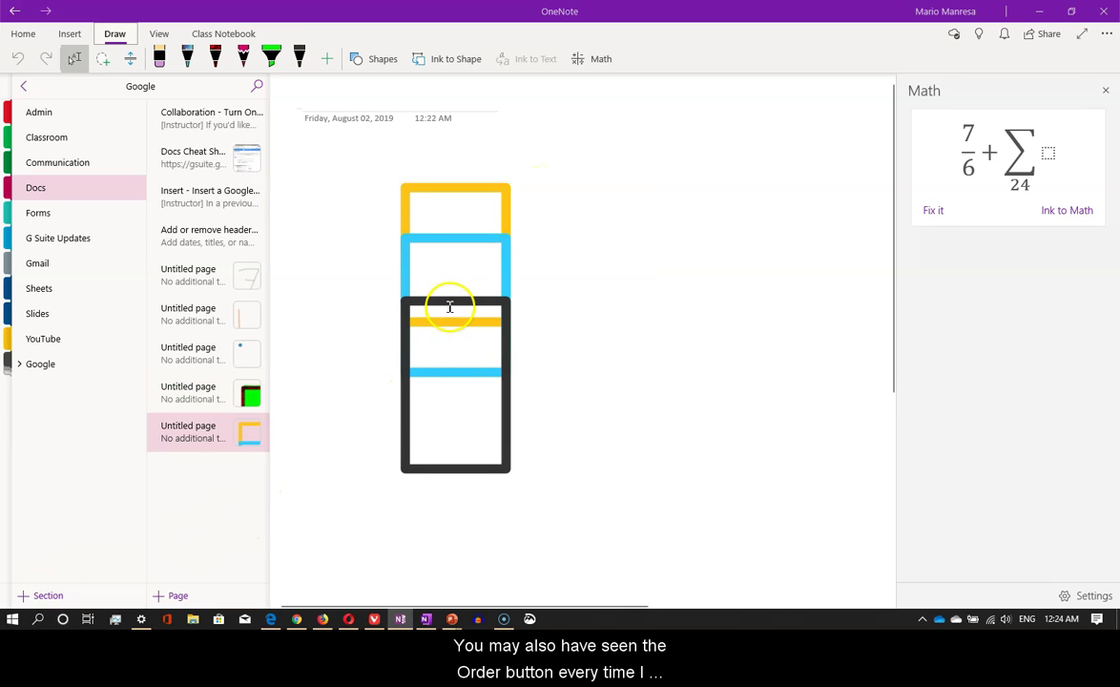
Check the editing options of the black and the blue rectangle for the Order command, and dismiss them without a change
left_click(450, 304)
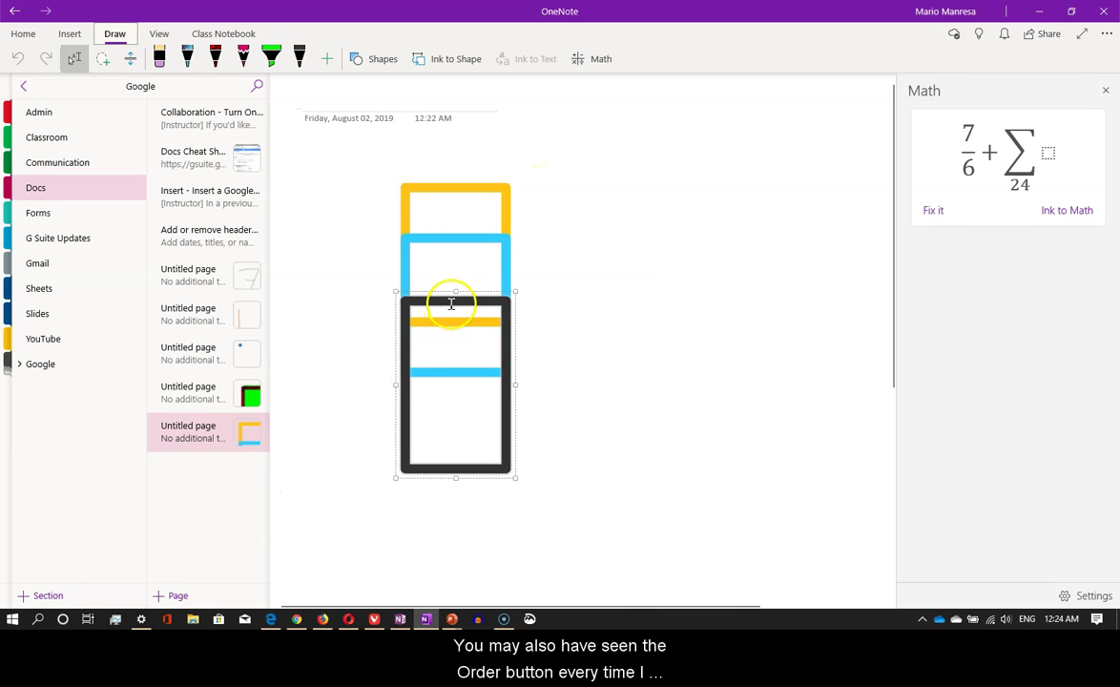
right_click(450, 303)
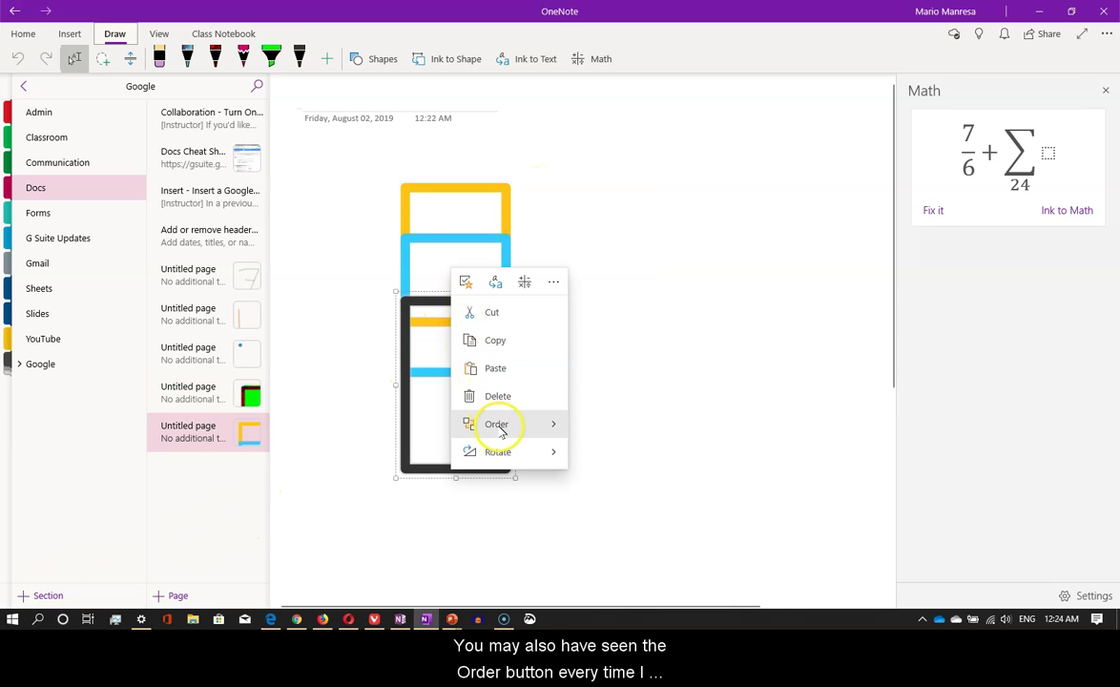
left_click(475, 237)
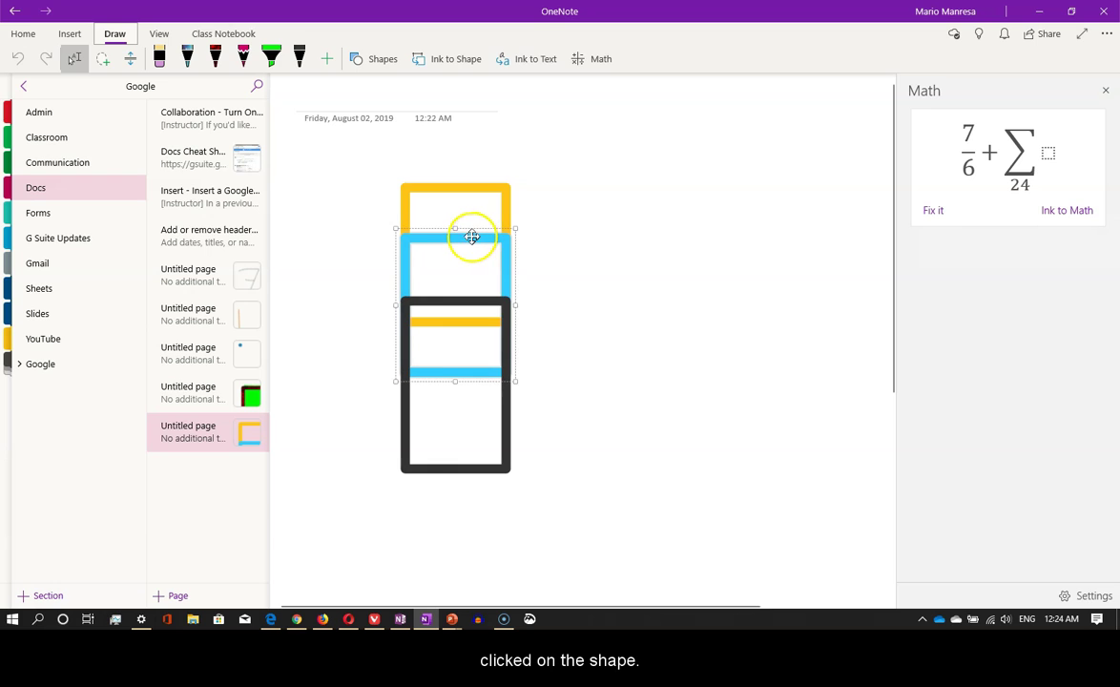
right_click(466, 234)
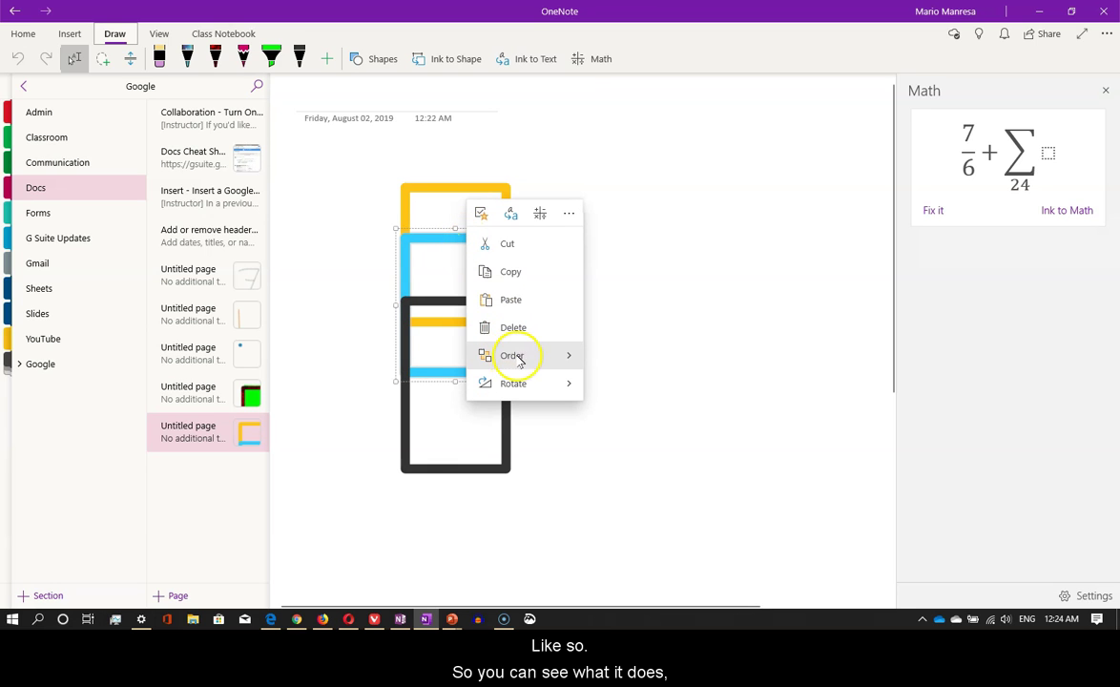
left_click(644, 275)
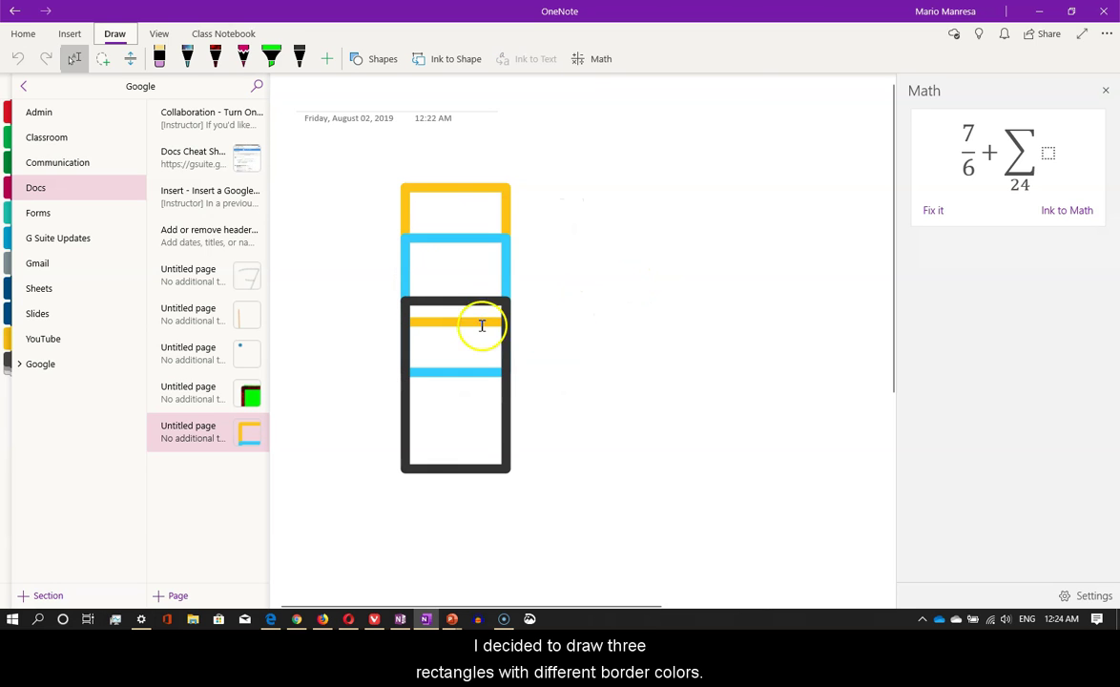
Select the black and yellow rectangles in turn, and view the Order choices for the yellow one
left_click(454, 300)
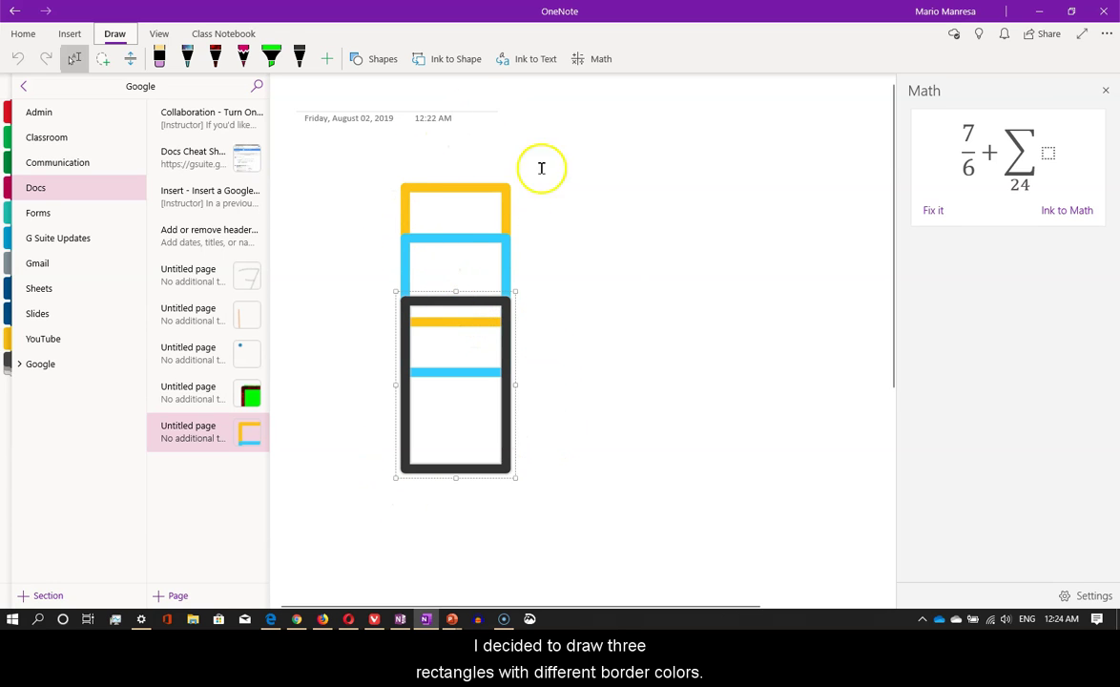
left_click(571, 296)
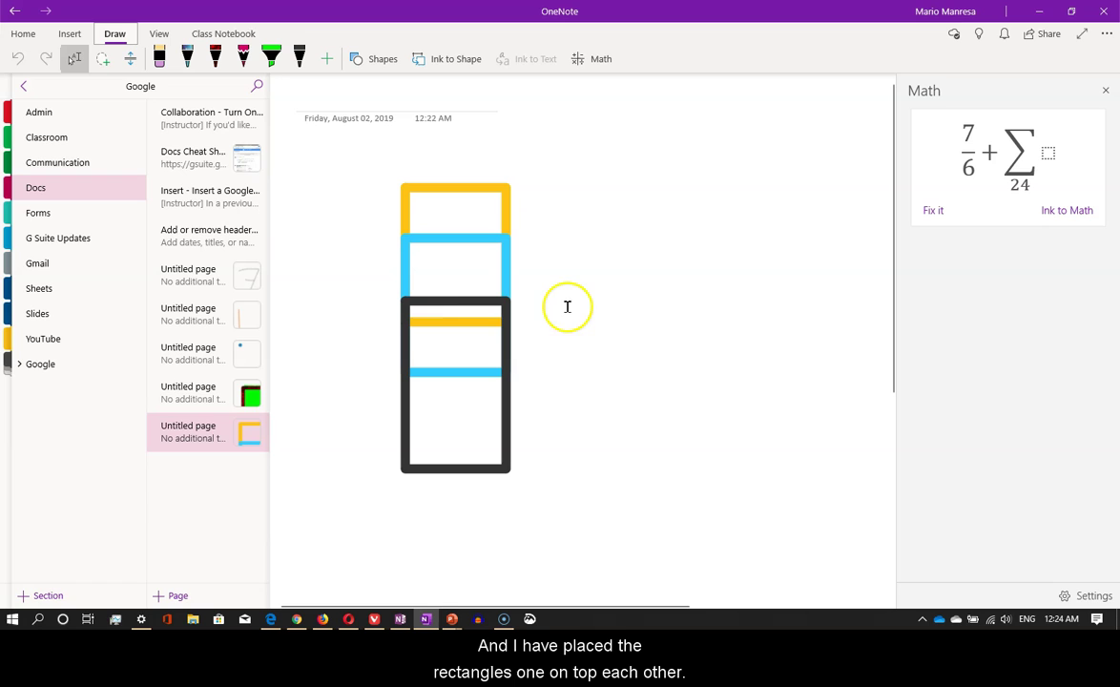
left_click(452, 266)
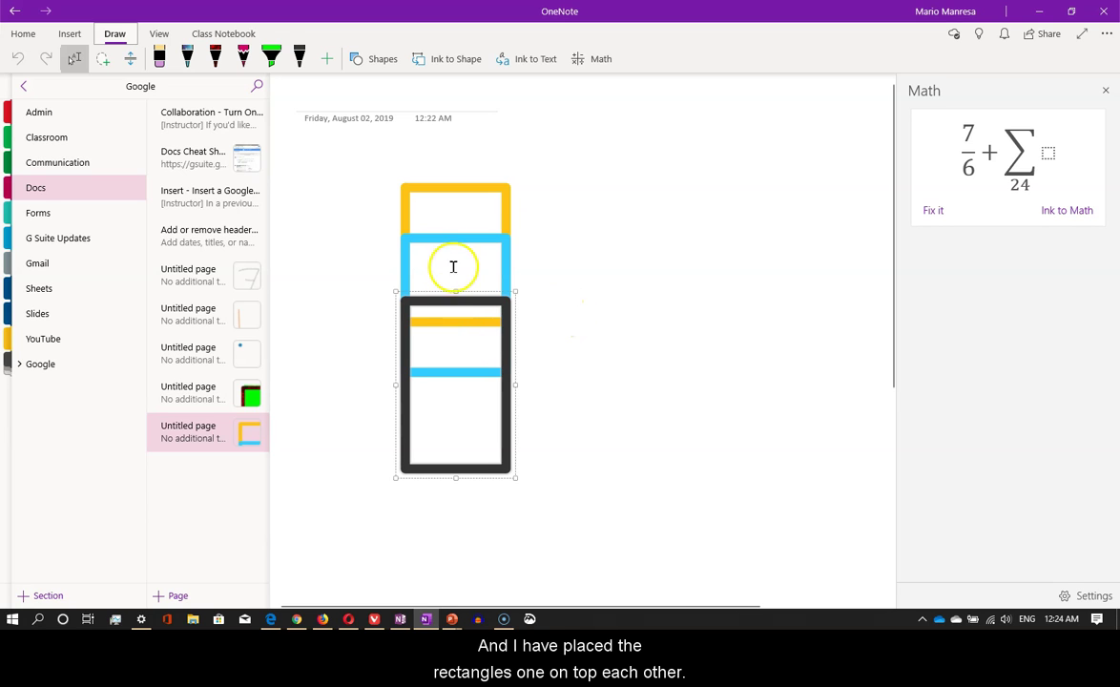
left_click(456, 190)
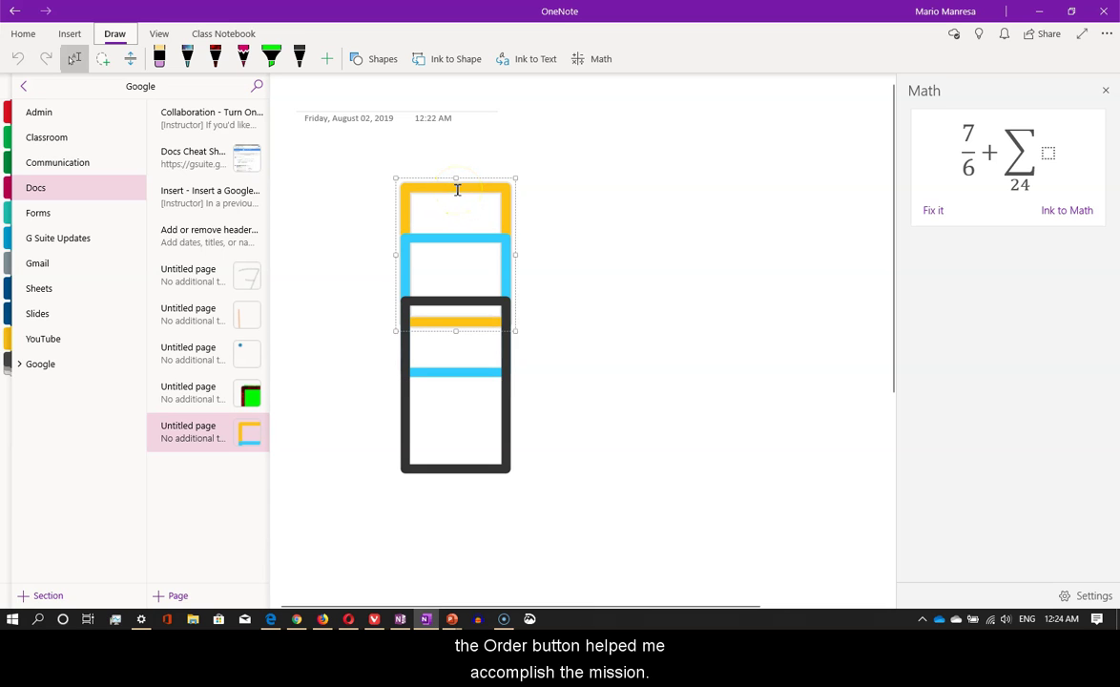
right_click(459, 236)
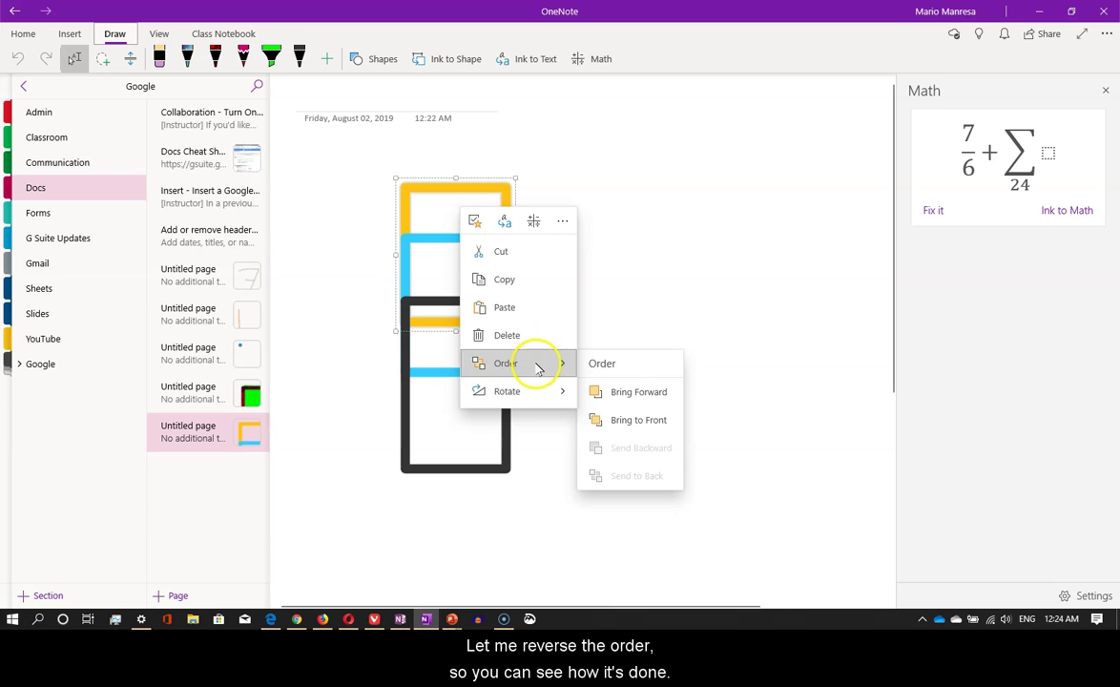
left_click(623, 402)
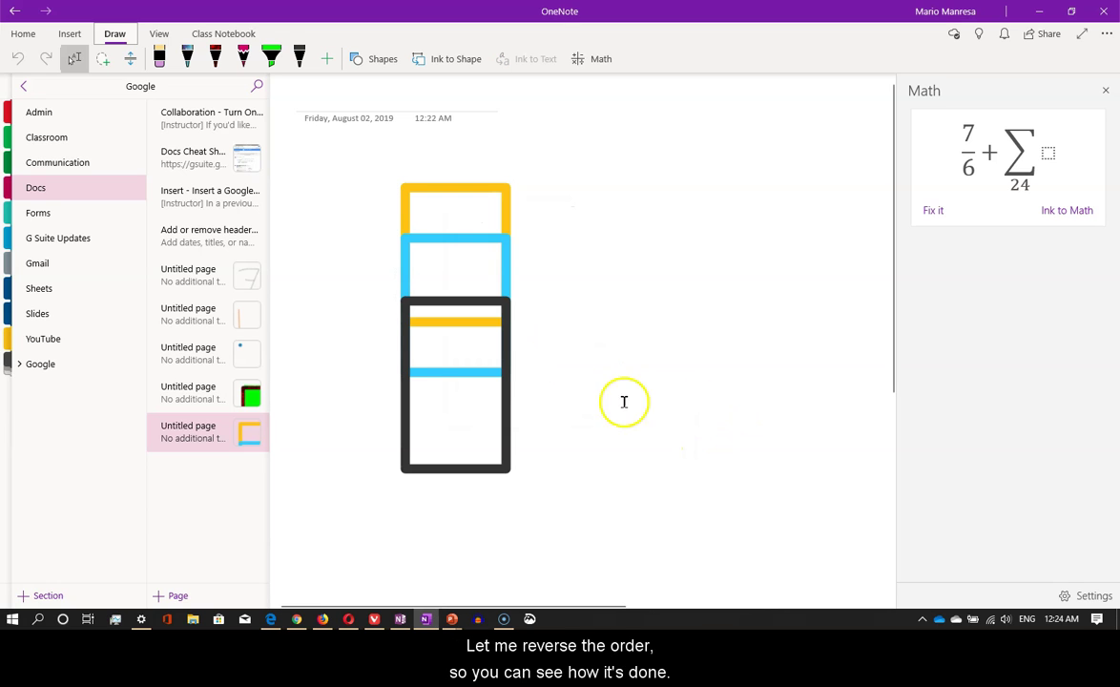
Nudge the black rectangle slightly downward and the yellow rectangle slightly to the right, and deselect them
left_click(453, 298)
left_click(442, 296)
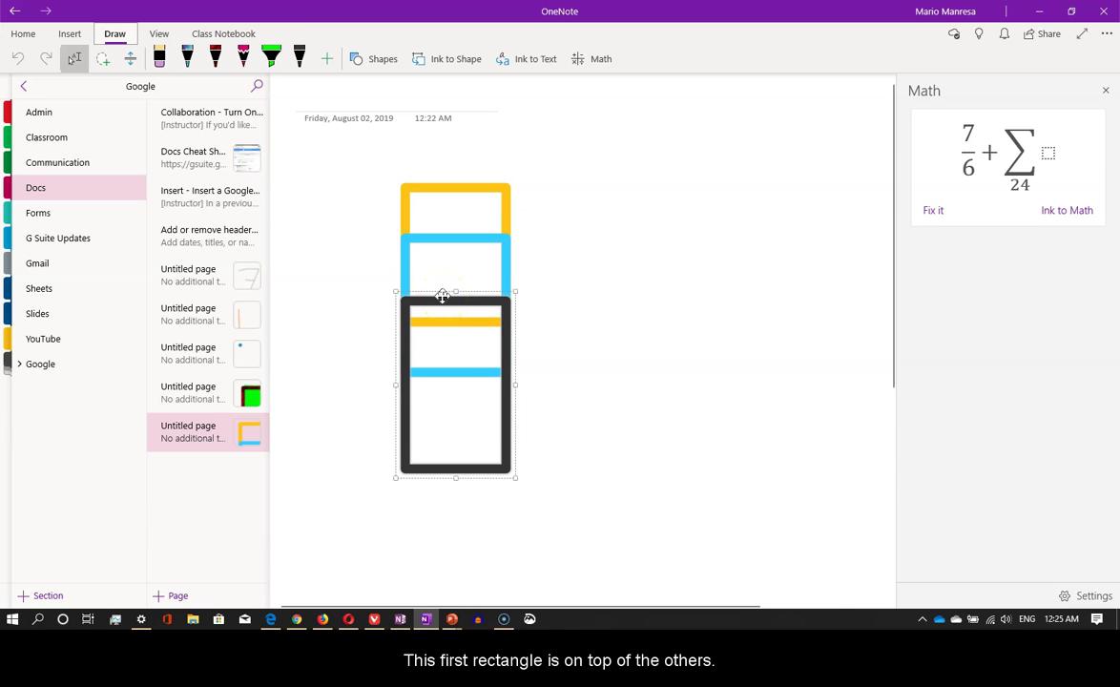
mouse_move(443, 296)
left_mouse_down()
mouse_move(455, 295)
mouse_move(430, 302)
left_mouse_up()
mouse_move(441, 187)
left_mouse_down()
mouse_move(470, 188)
mouse_move(442, 188)
left_mouse_up()
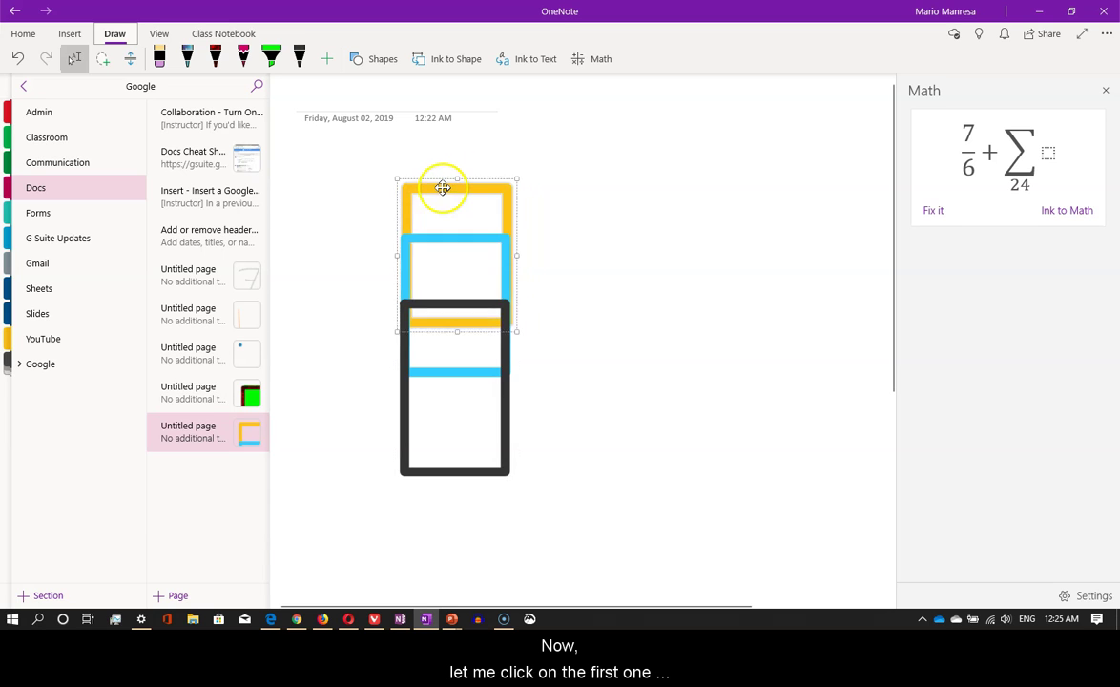
left_click(600, 220)
Send the black rectangle backward one level so that it lies behind the blue rectangle
left_click(467, 302)
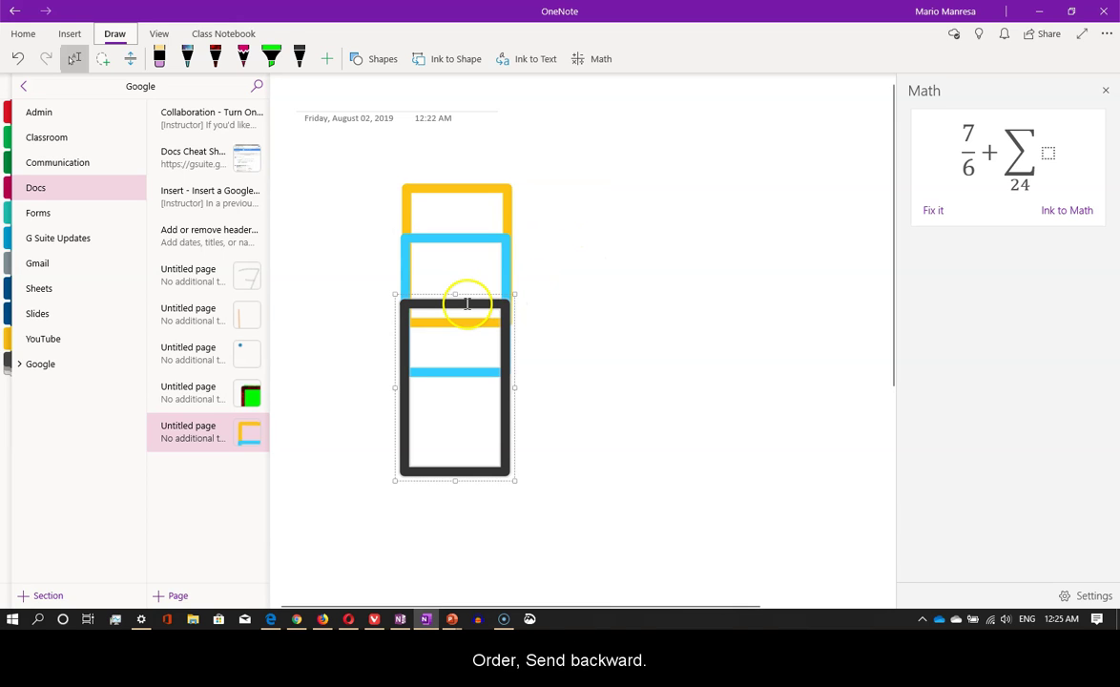
right_click(459, 300)
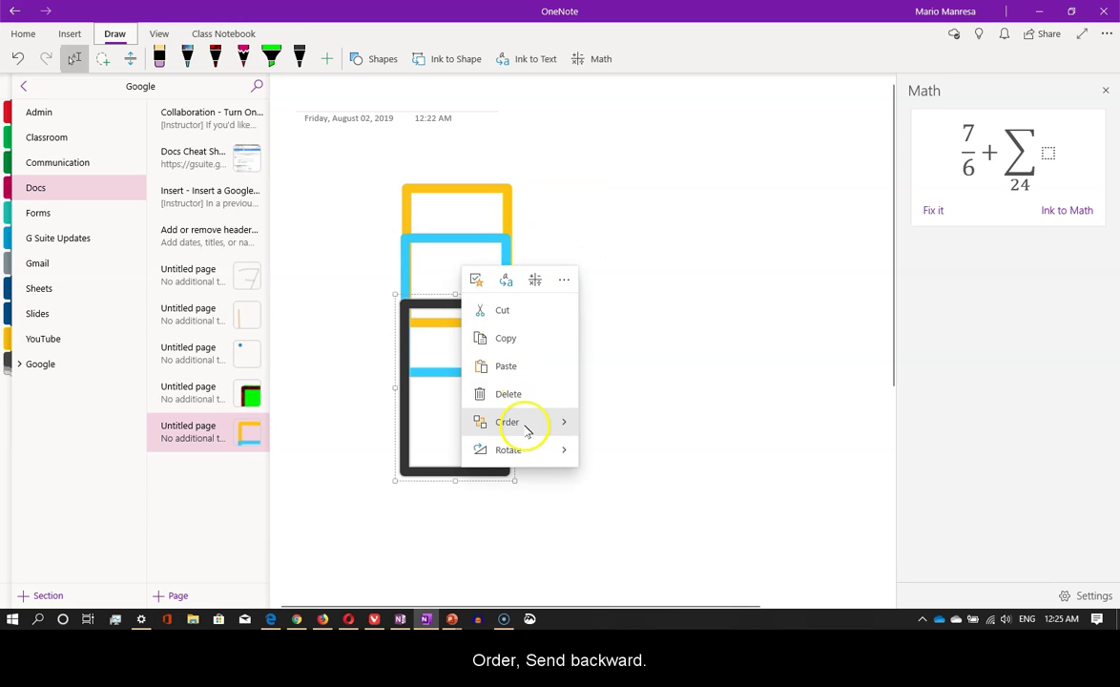
mouse_move(529, 429)
left_click(632, 507)
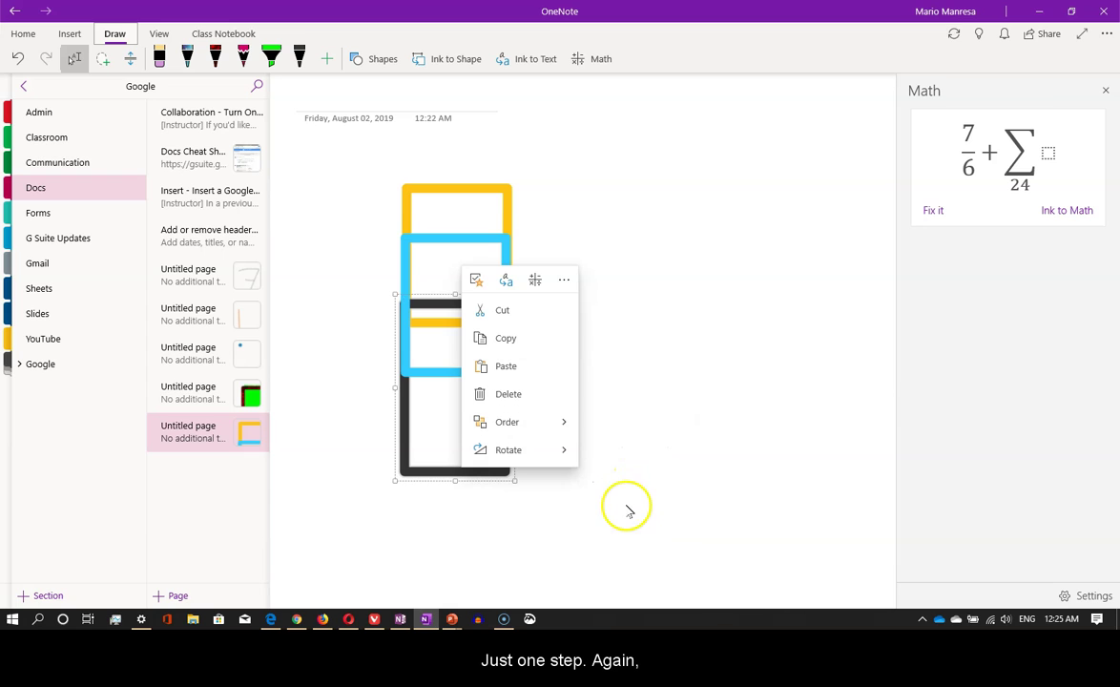
left_click(627, 445)
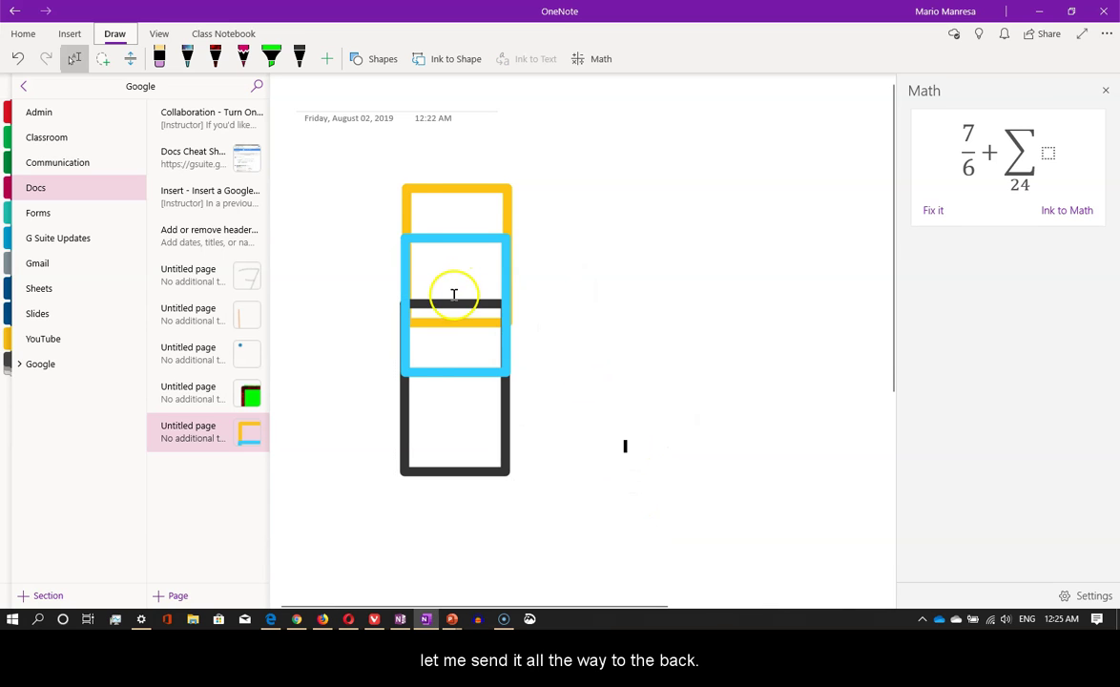
Send the black rectangle backward another level, behind the yellow one, and nudge it slightly down and to the right
left_click(468, 467)
right_click(467, 467)
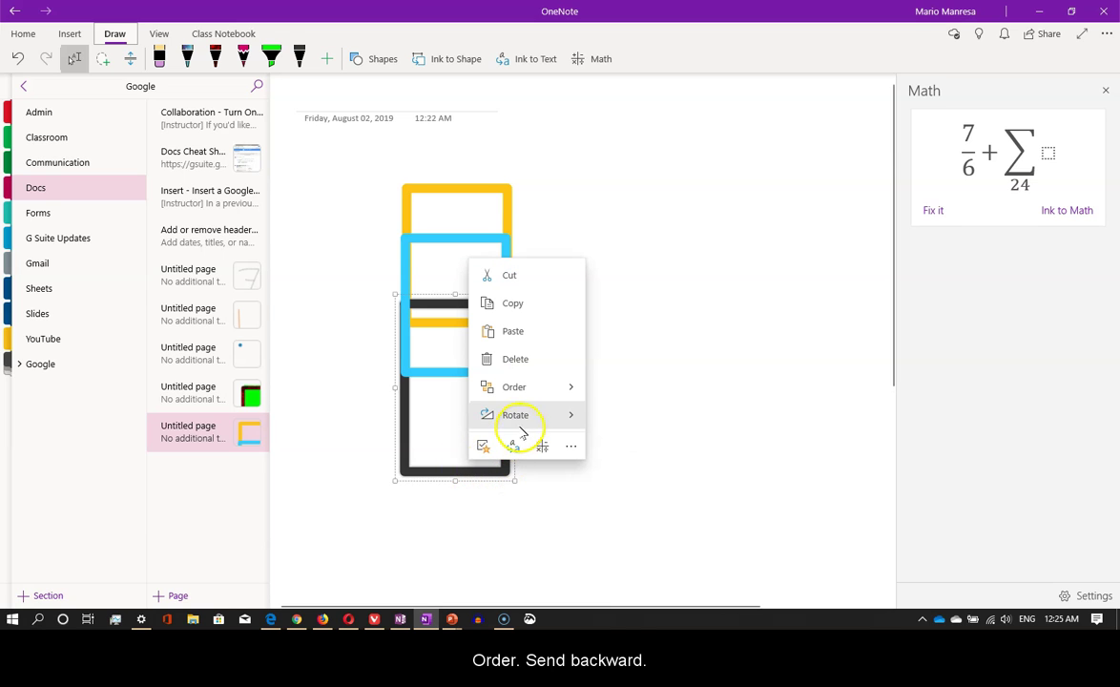
mouse_move(548, 393)
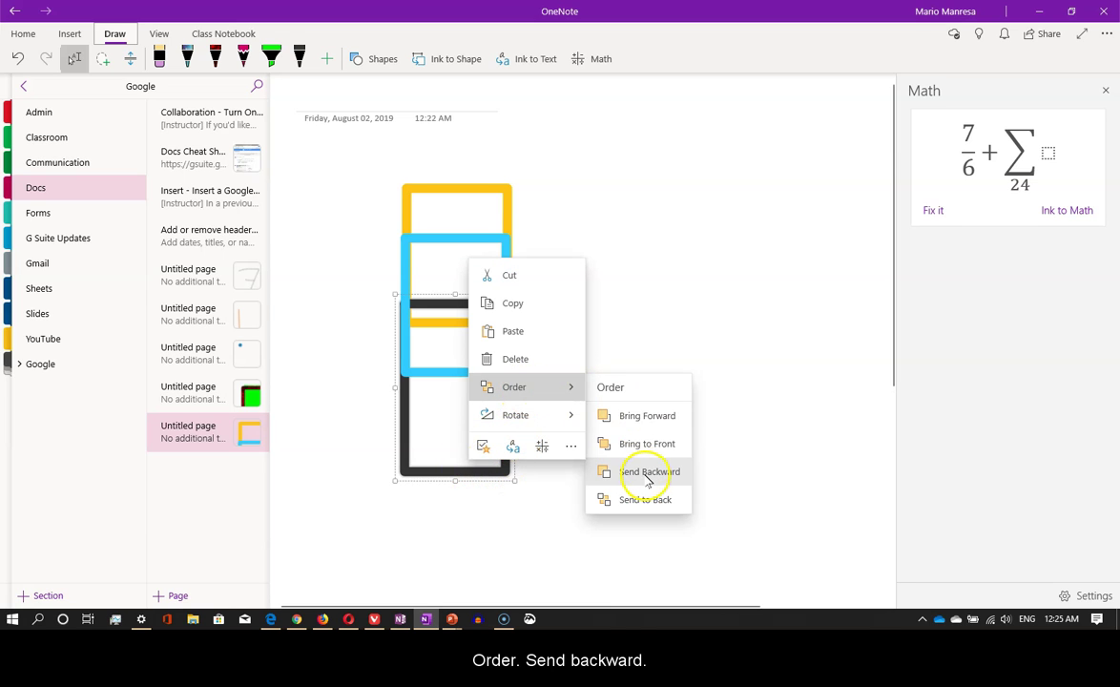
left_click(637, 471)
left_click(503, 470)
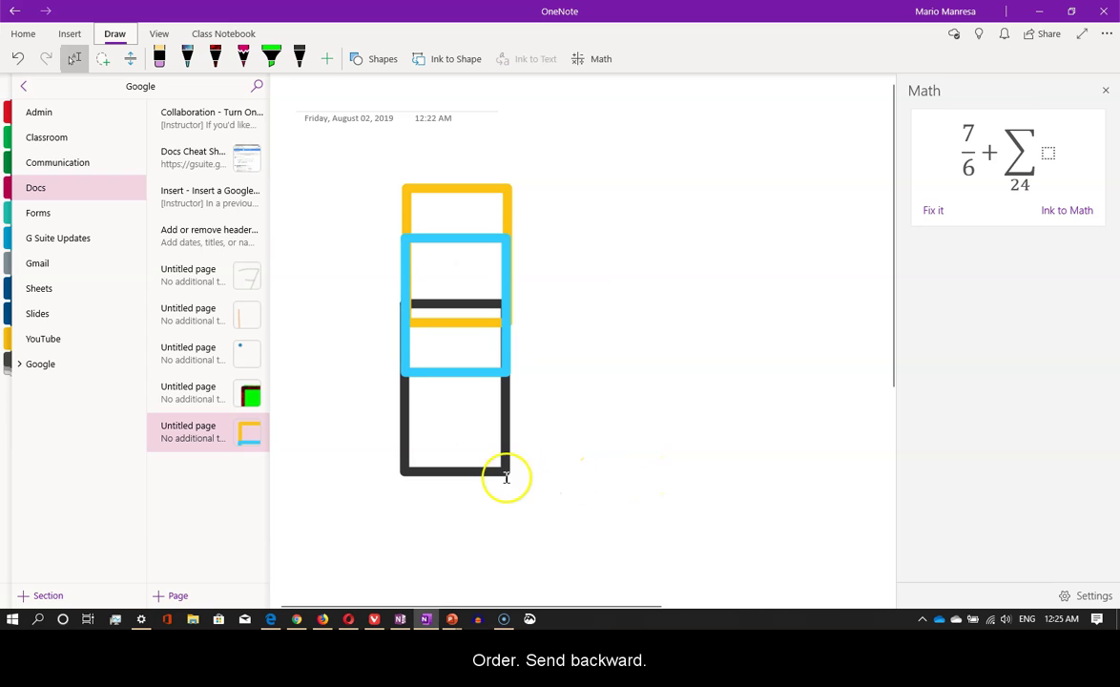
mouse_move(478, 467)
left_mouse_down()
mouse_move(544, 467)
mouse_move(439, 470)
mouse_move(481, 471)
left_mouse_up()
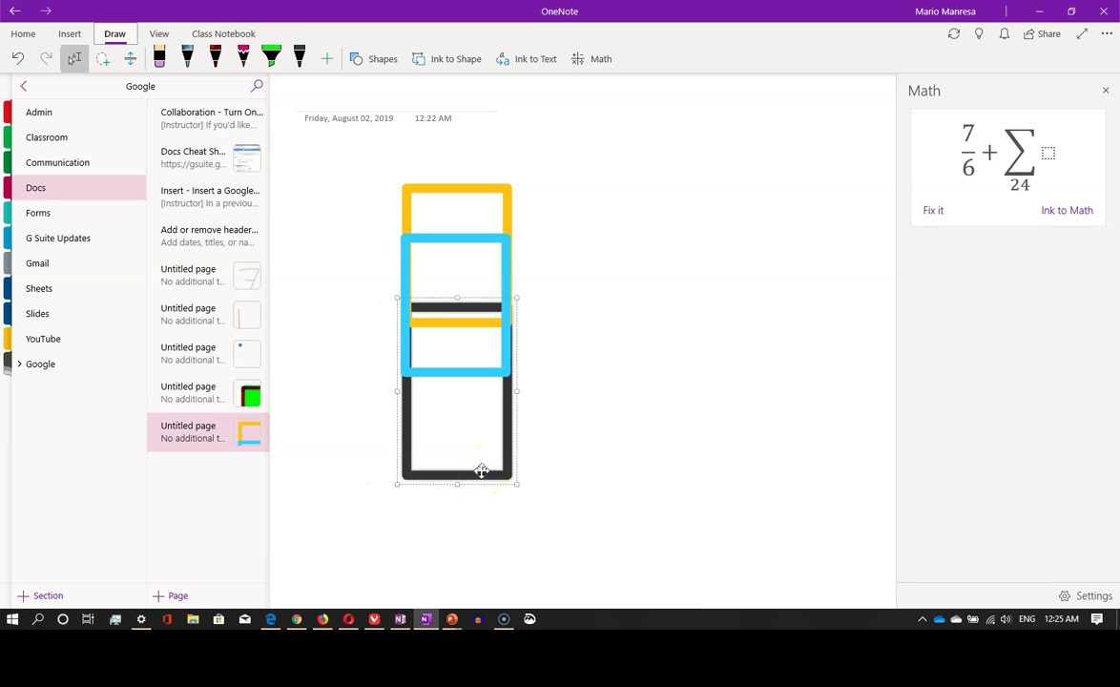
left_click(442, 476)
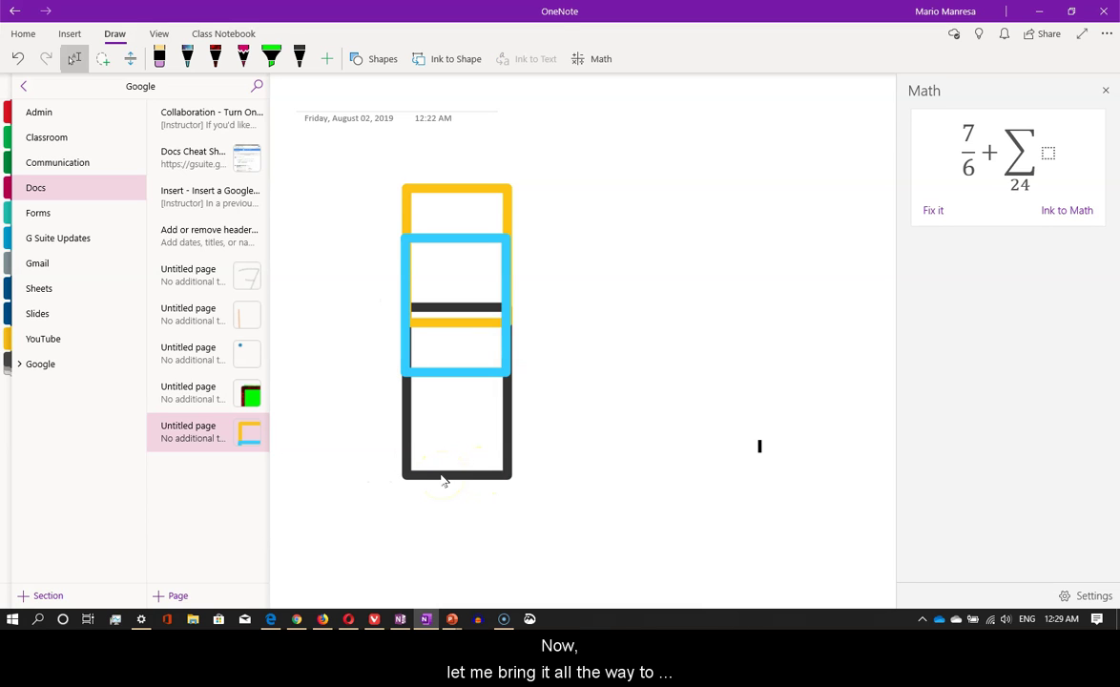
Bring the black rectangle to the front of the yellow and blue rectangles in a single operation
left_click(444, 465)
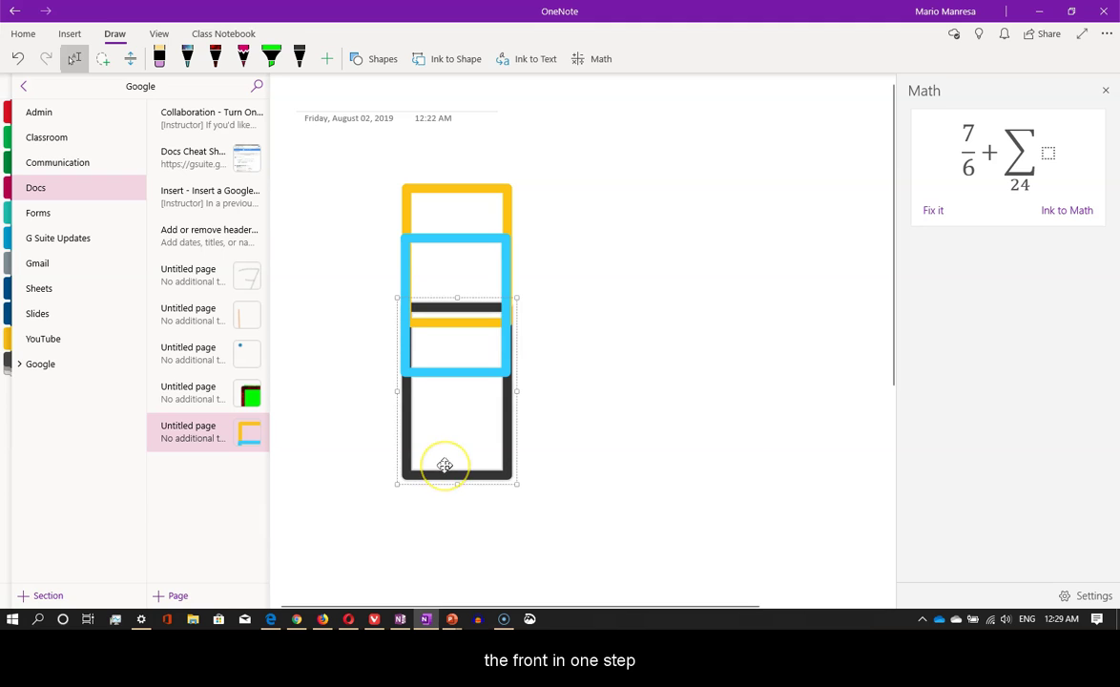
right_click(445, 465)
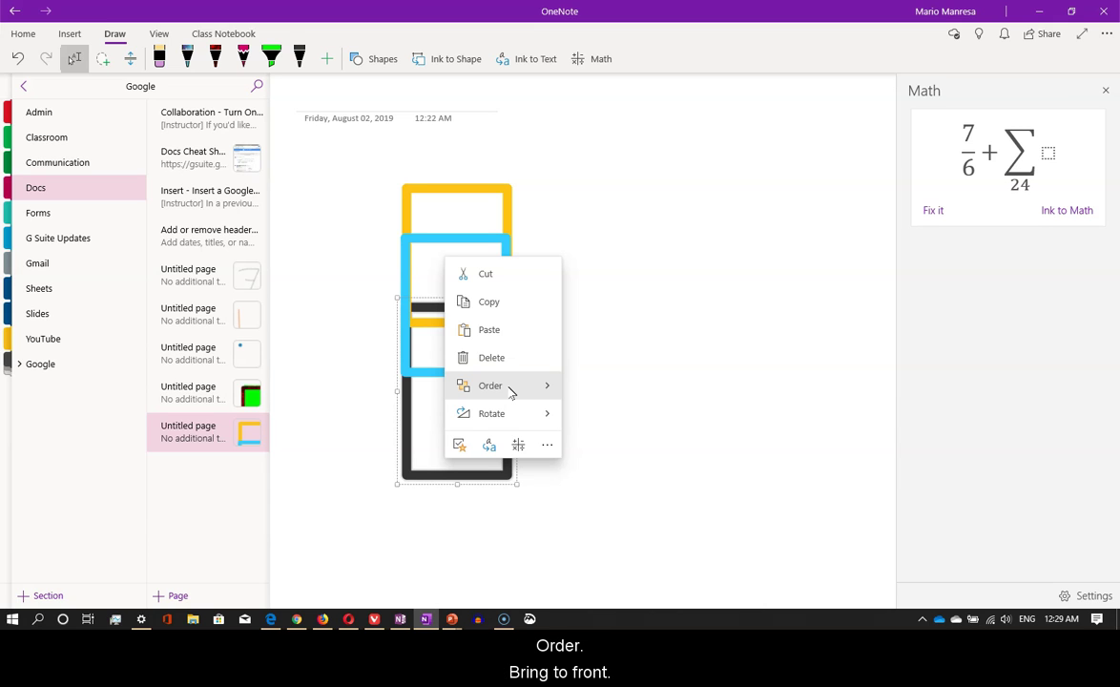
left_click(535, 399)
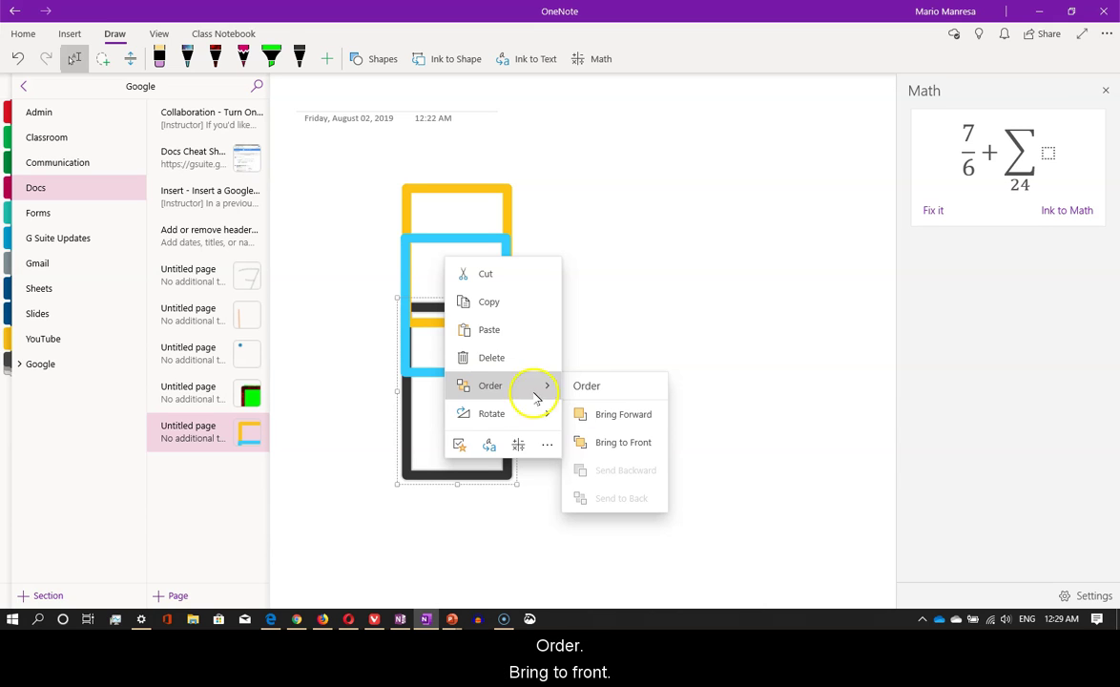
left_click(625, 442)
Send the black rectangle to the back of the stack, behind both other rectangles, in a single operation
left_click(479, 472)
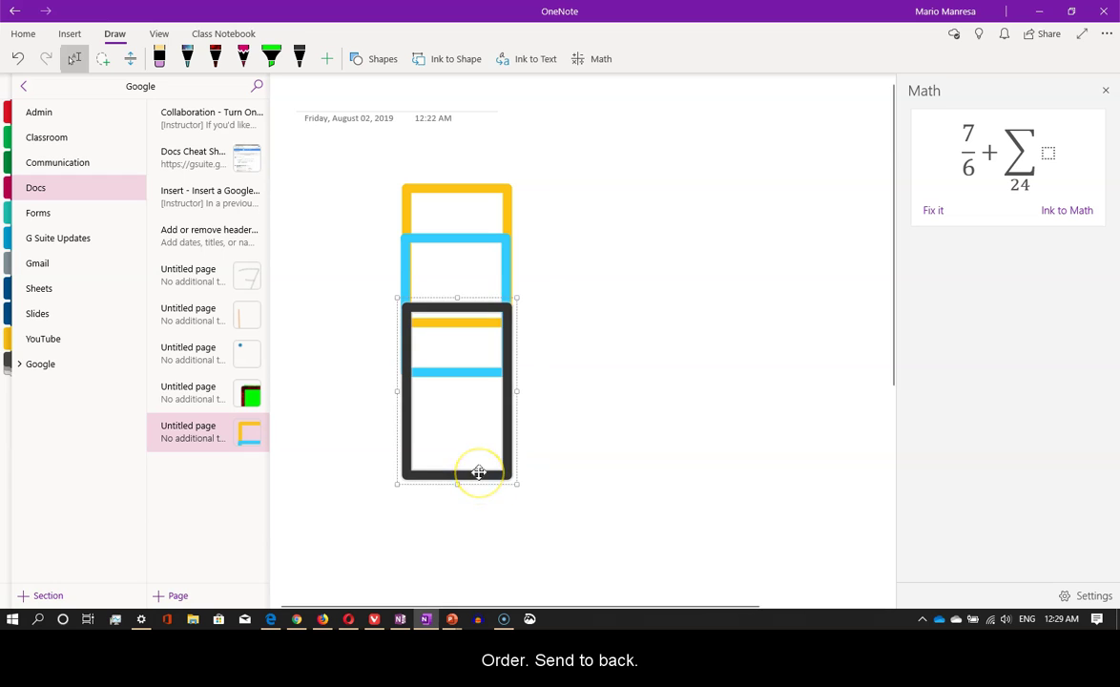
right_click(478, 472)
left_click(566, 392)
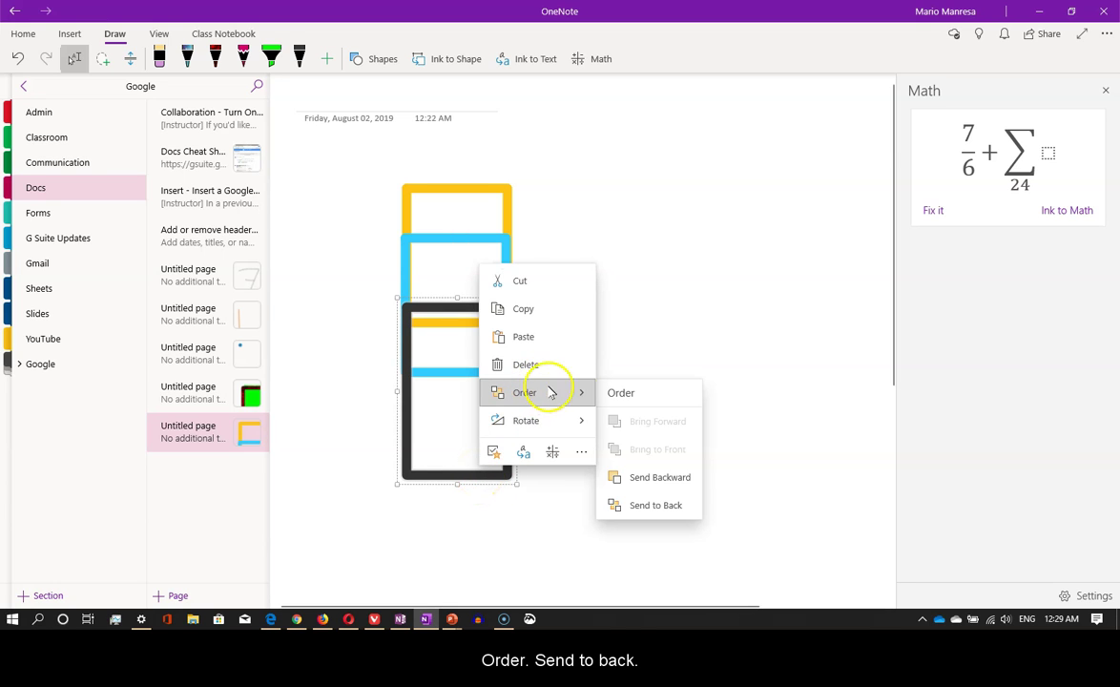
left_click(668, 505)
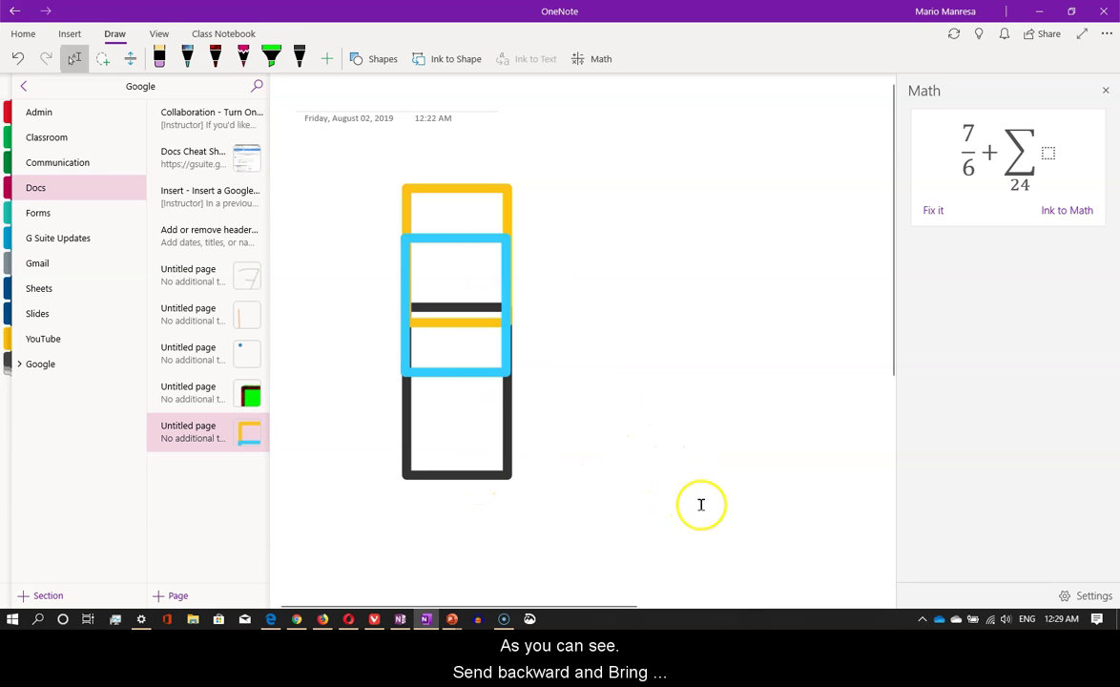
Send the blue rectangle backward one level so that it lies behind the yellow rectangle
left_click(477, 372)
right_click(477, 372)
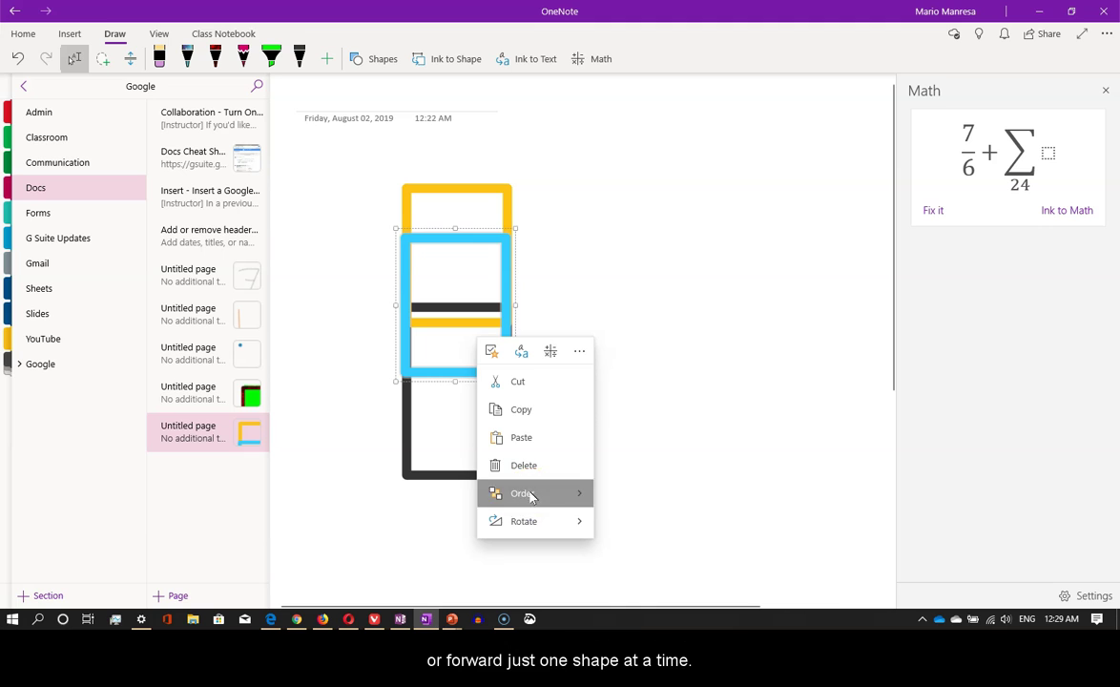
mouse_move(570, 497)
left_click(645, 464)
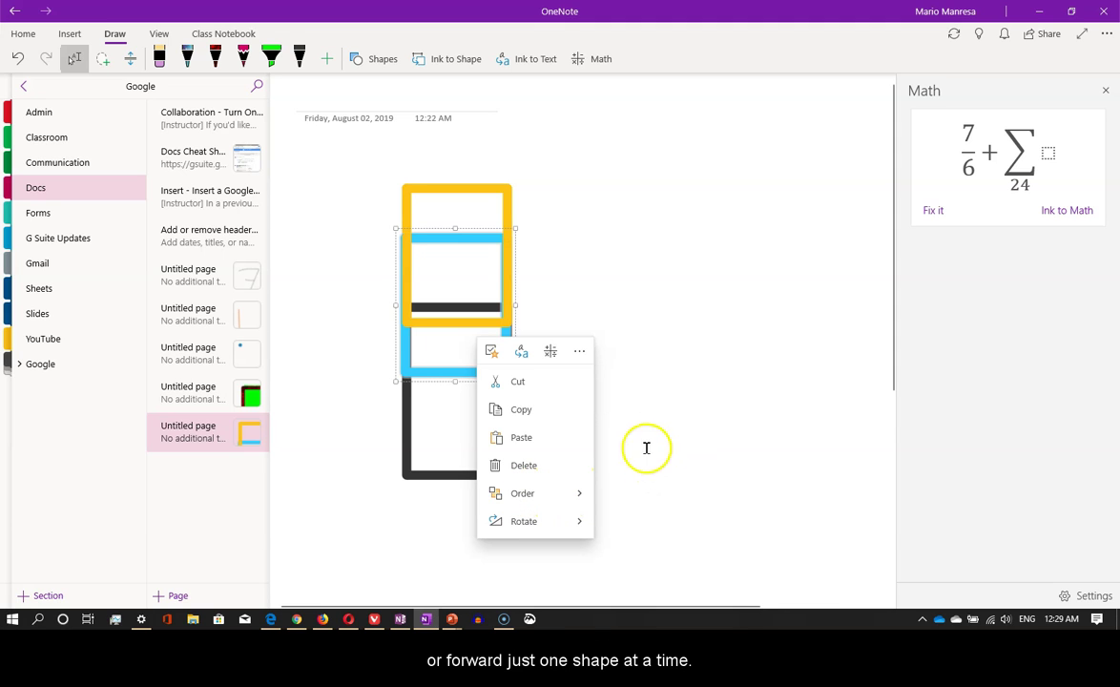
left_click(632, 315)
Bring the blue rectangle forward one level, back on top of the yellow rectangle
left_click(455, 373)
right_click(454, 373)
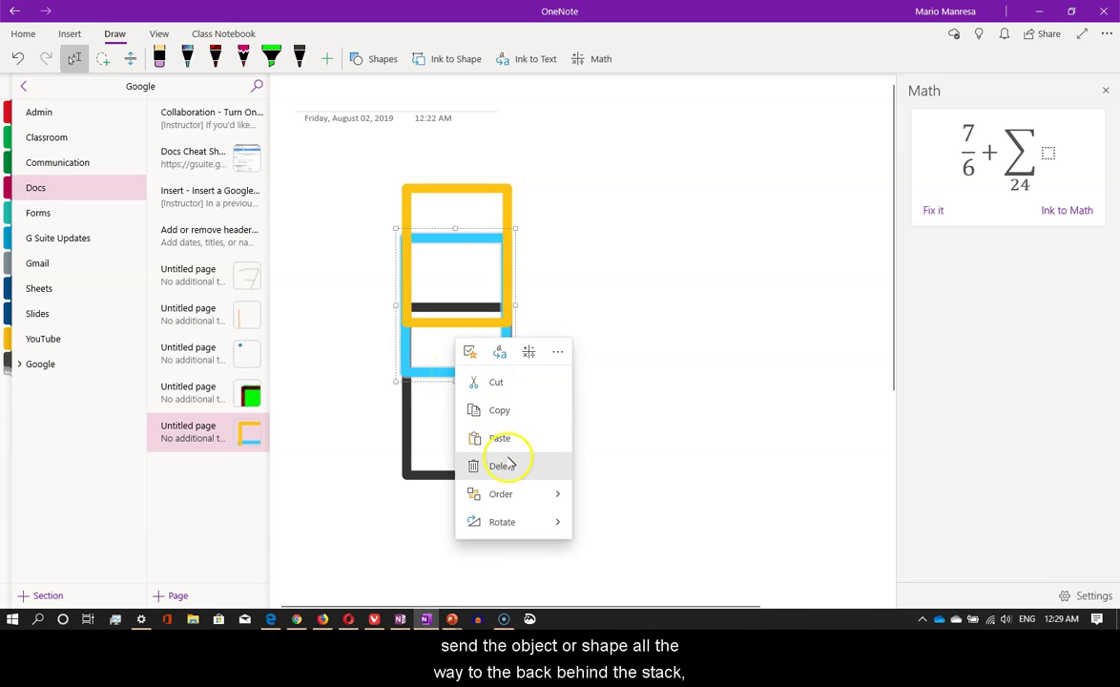
left_click(519, 493)
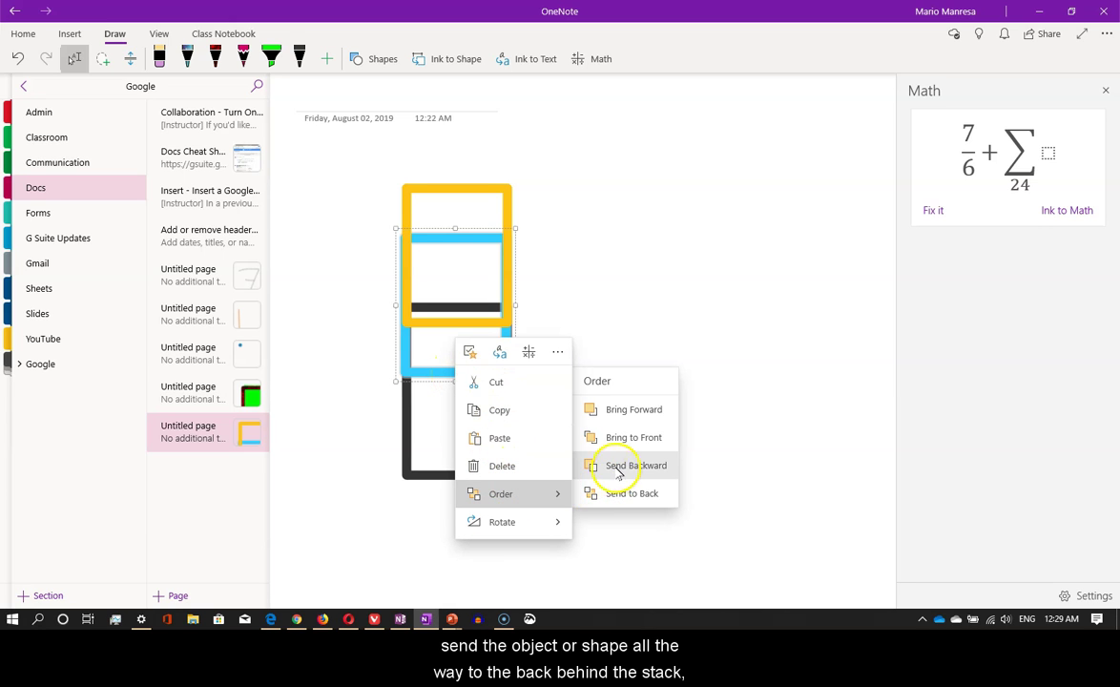
left_click(625, 410)
left_click(677, 425)
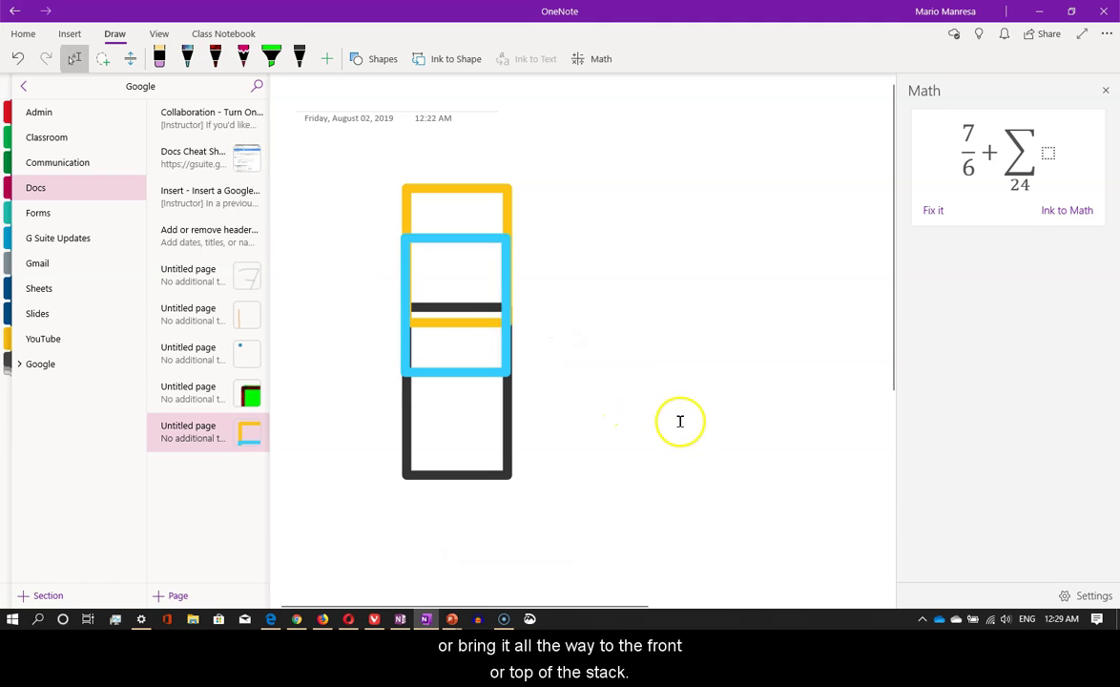
Open the editing options of the black rectangle to reach its Order command
left_click(476, 470)
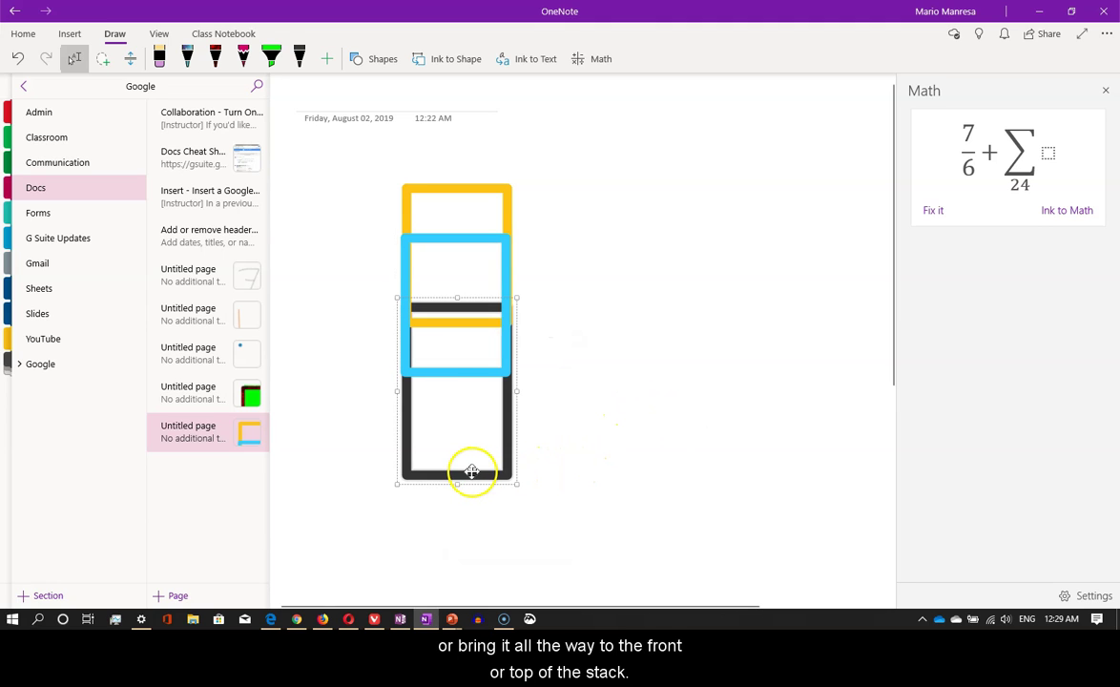
right_click(472, 471)
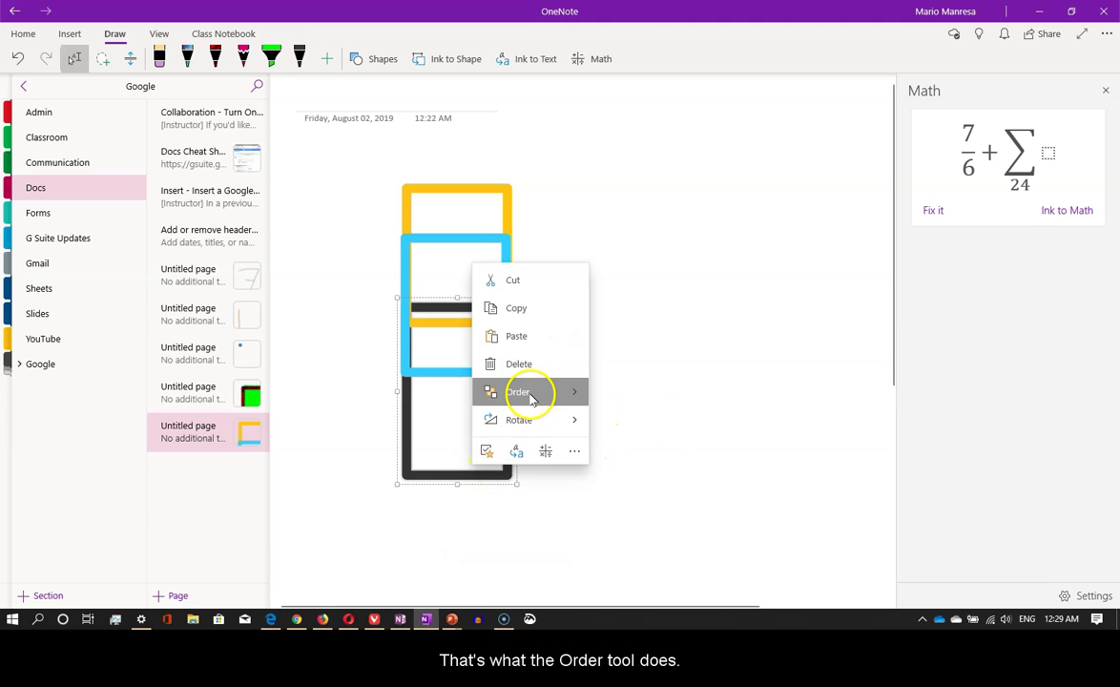